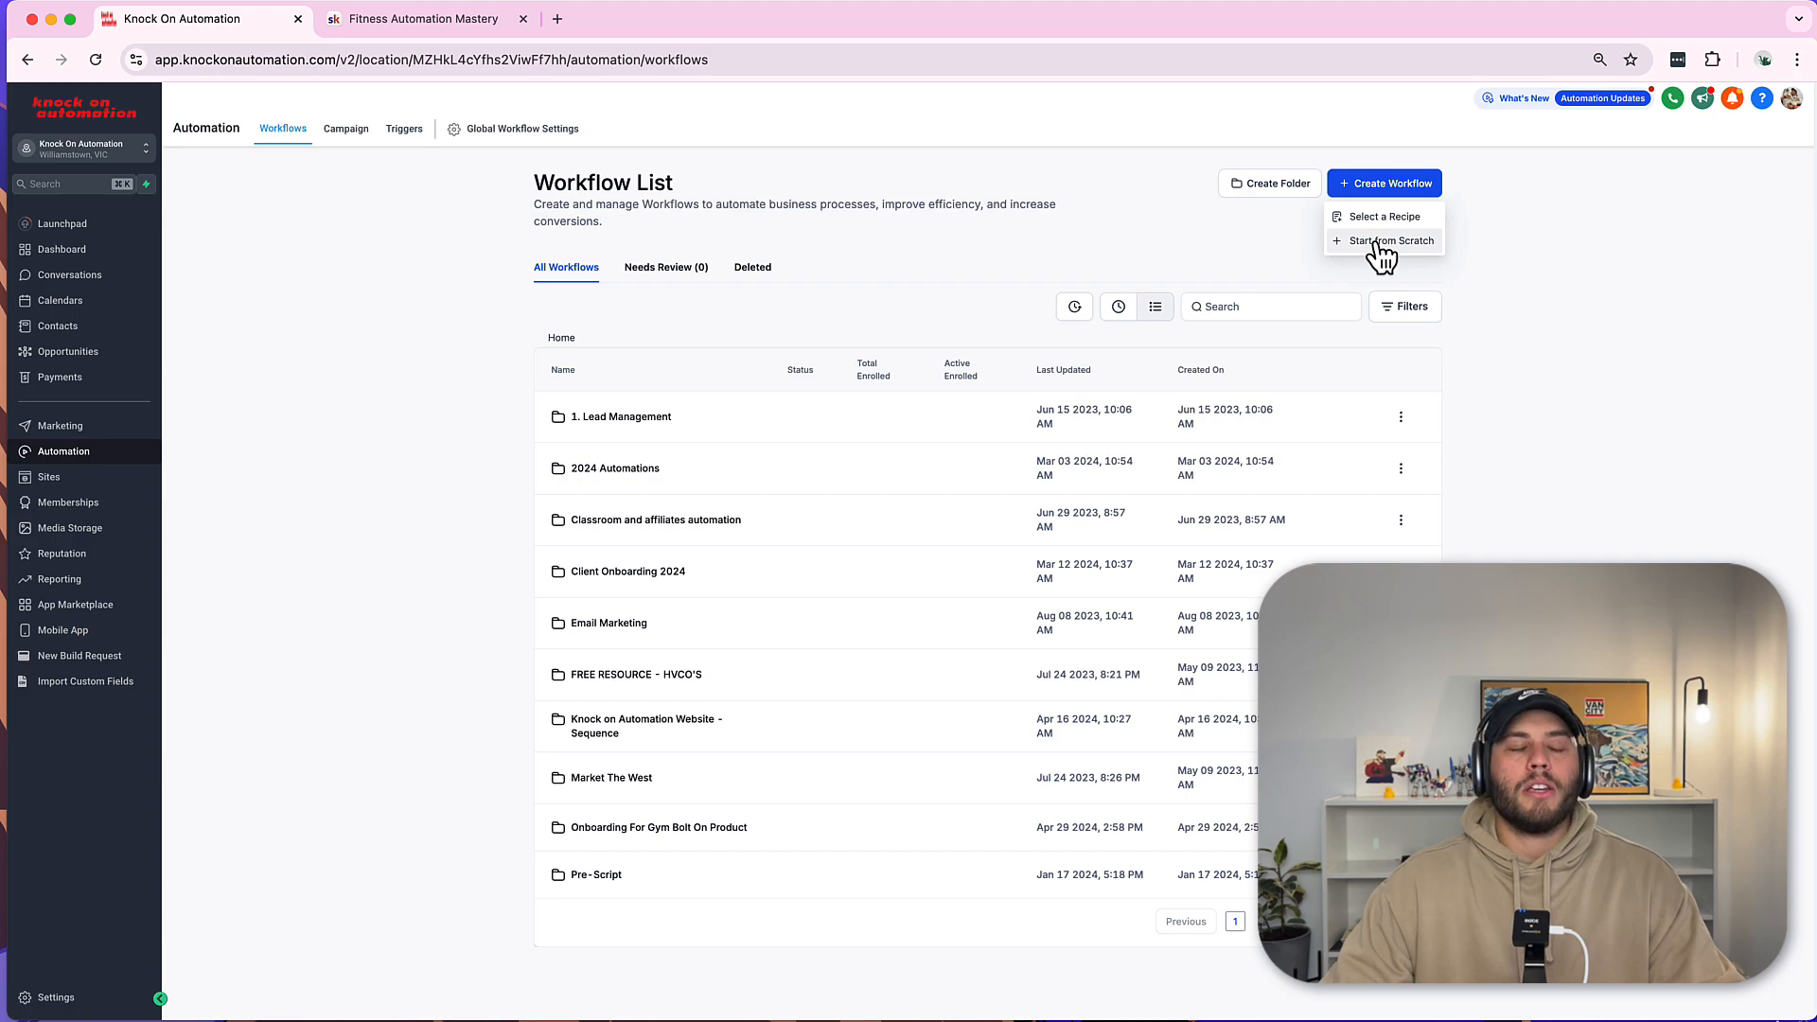
Start a blank workflow, dismiss the Allow Multiple Opportunities notice, and switch to the Fitness Automation Mastery tab.
{"action": "left_click", "coordinate": [1376, 243]}
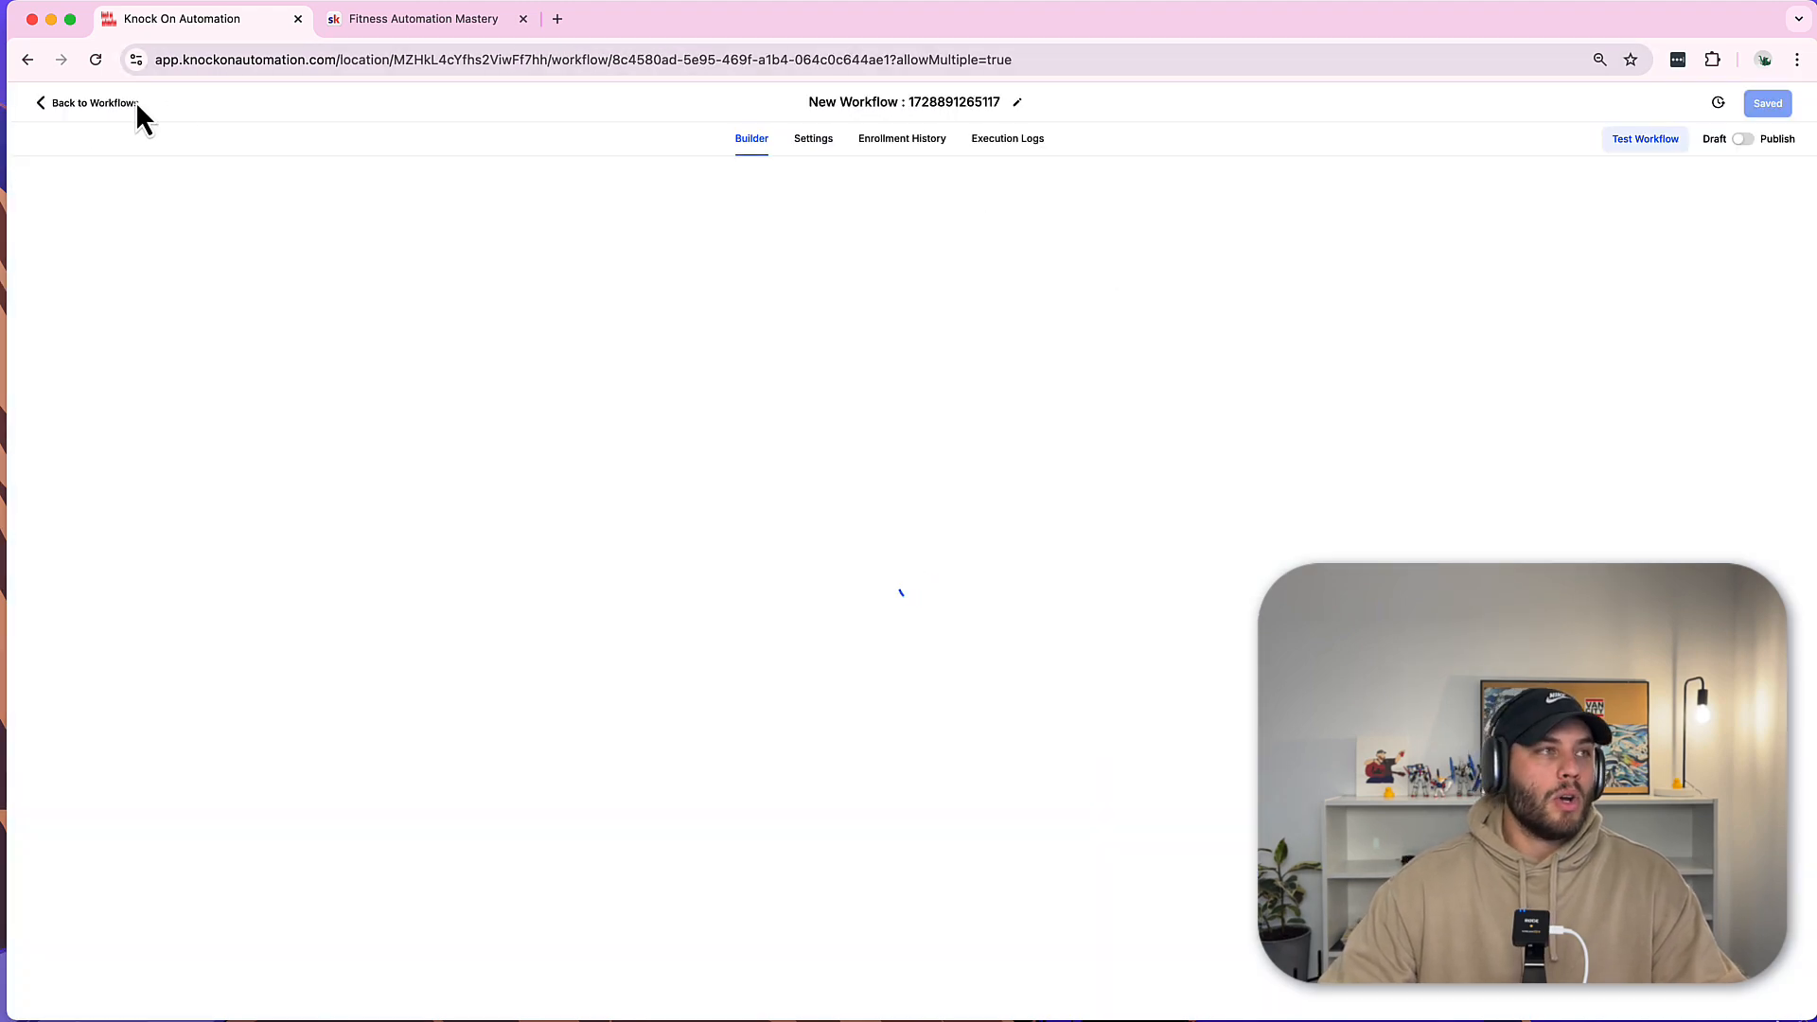
{"action": "left_click", "coordinate": [437, 19]}
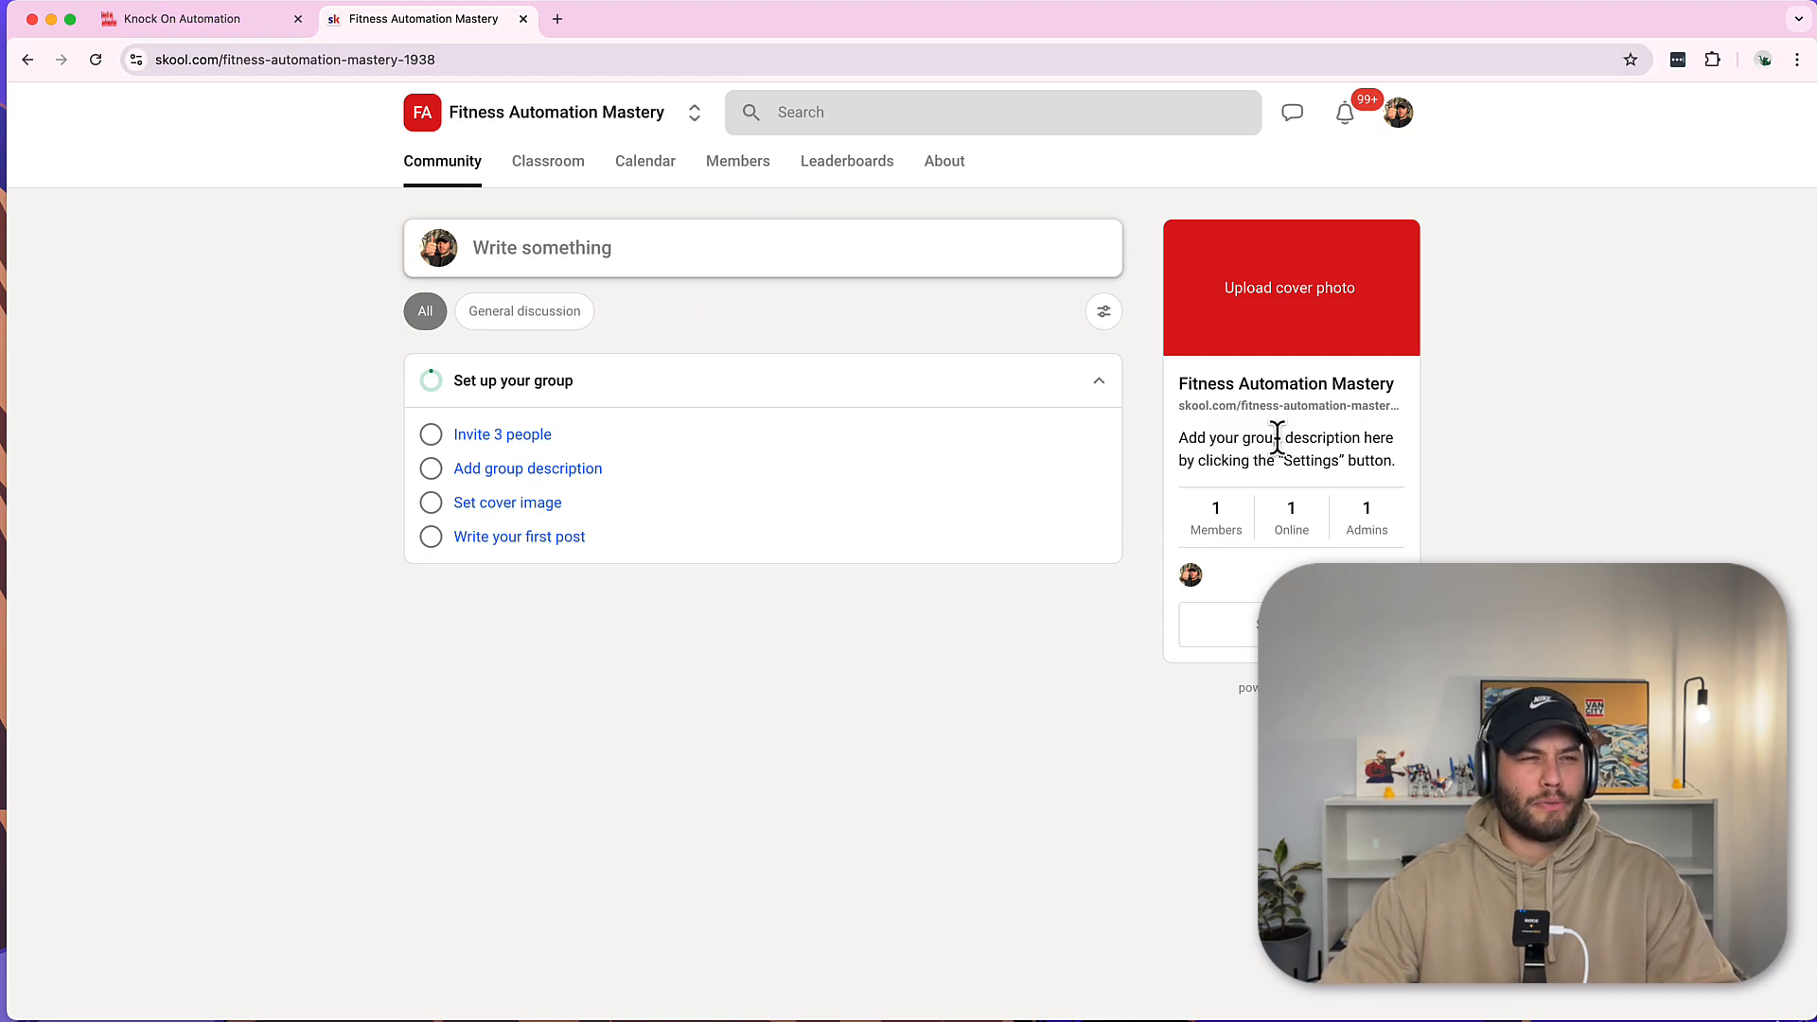
{"action": "left_click", "coordinate": [224, 23]}
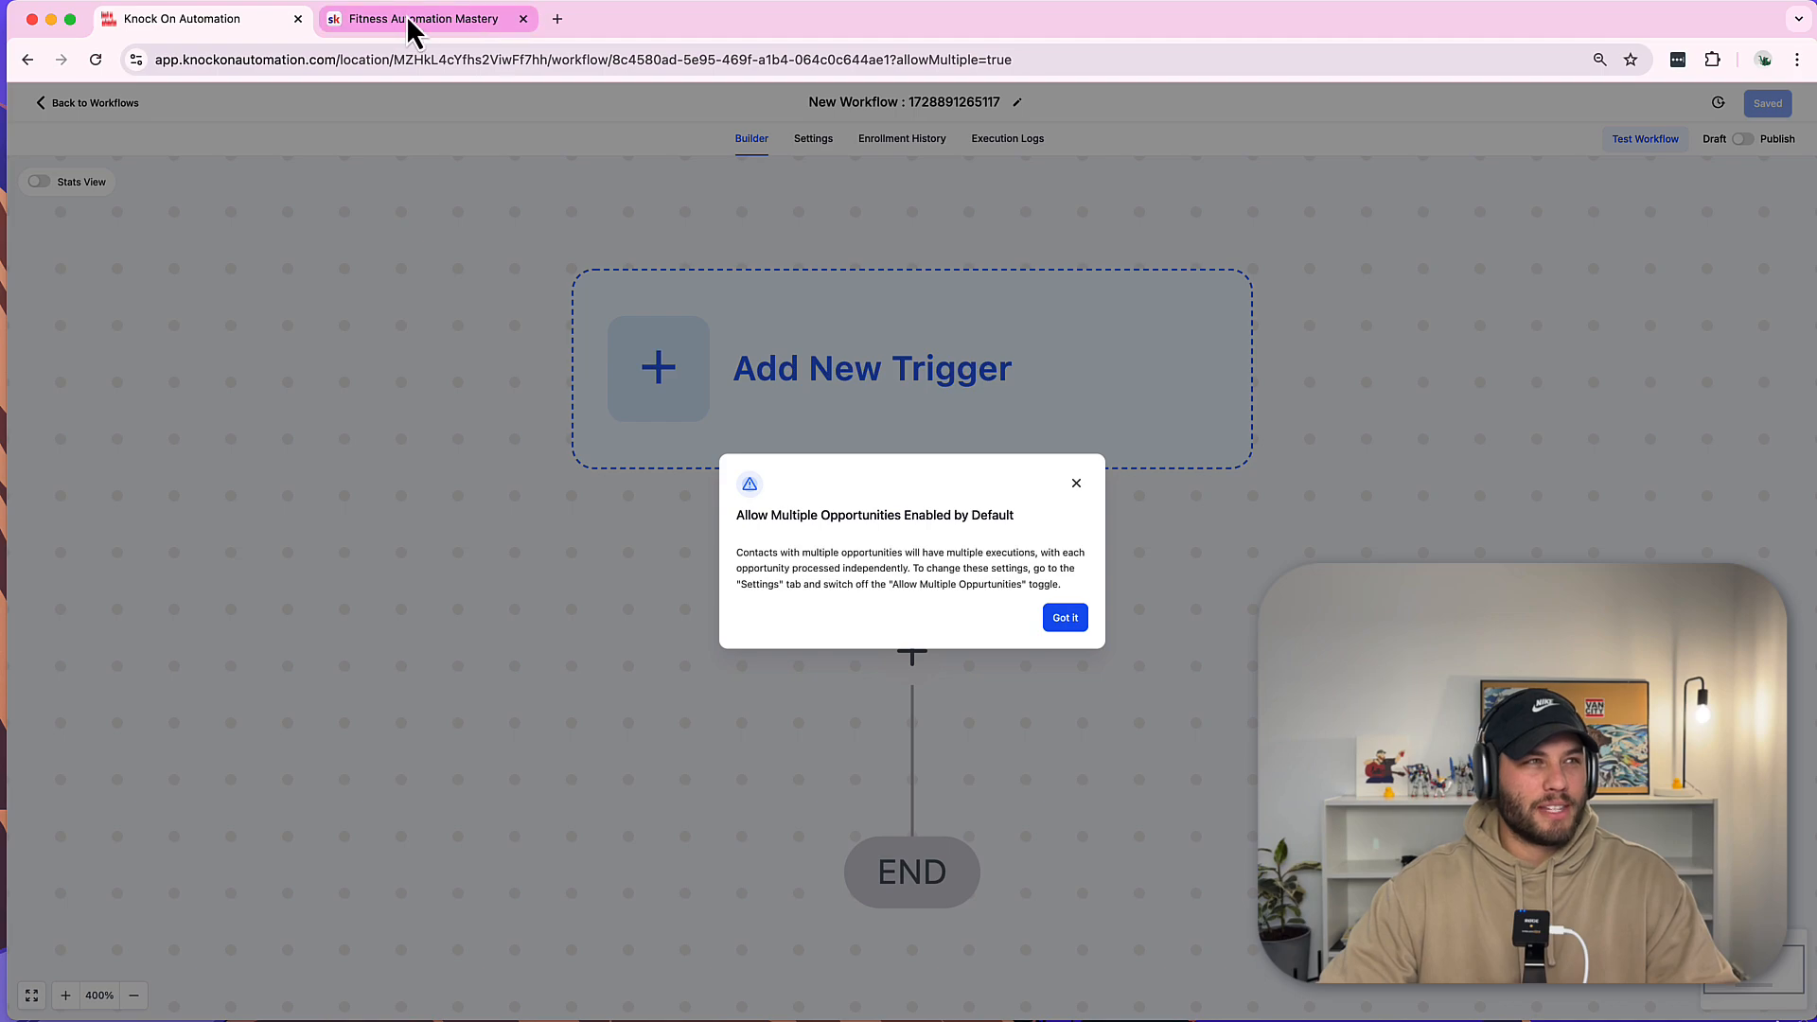
{"action": "left_click", "coordinate": [1066, 618]}
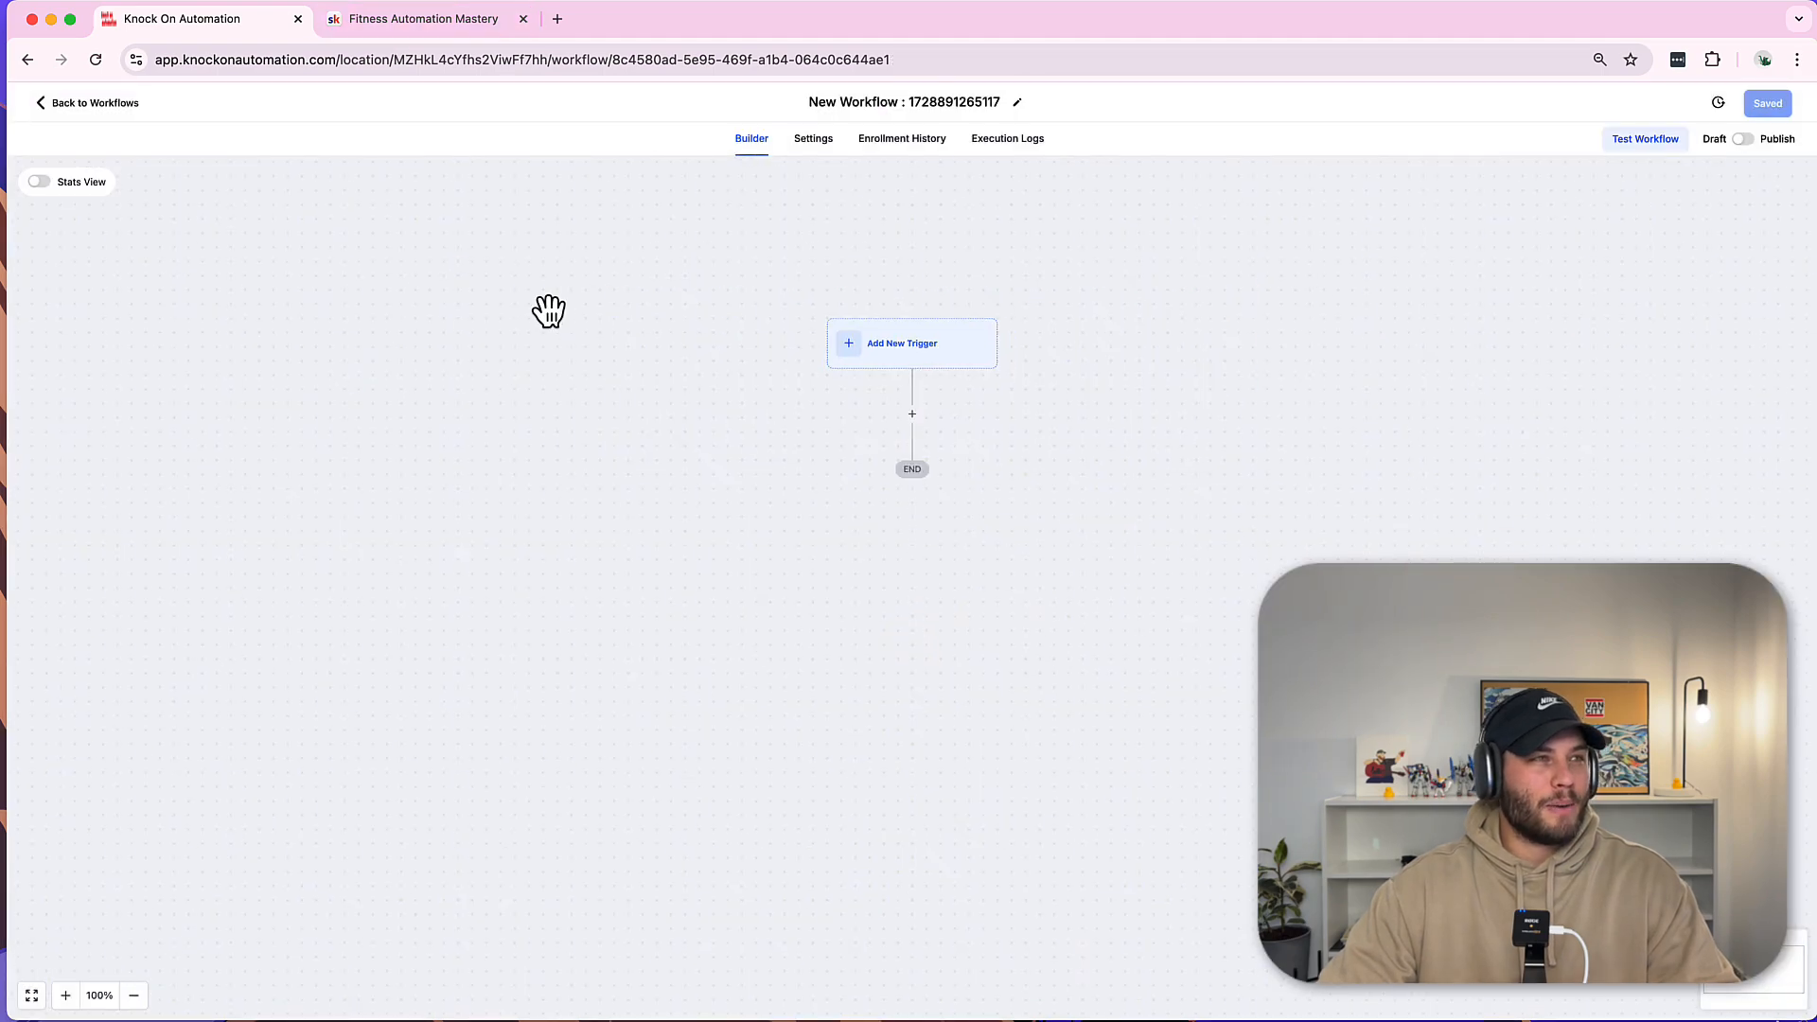
{"action": "left_click", "coordinate": [388, 23]}
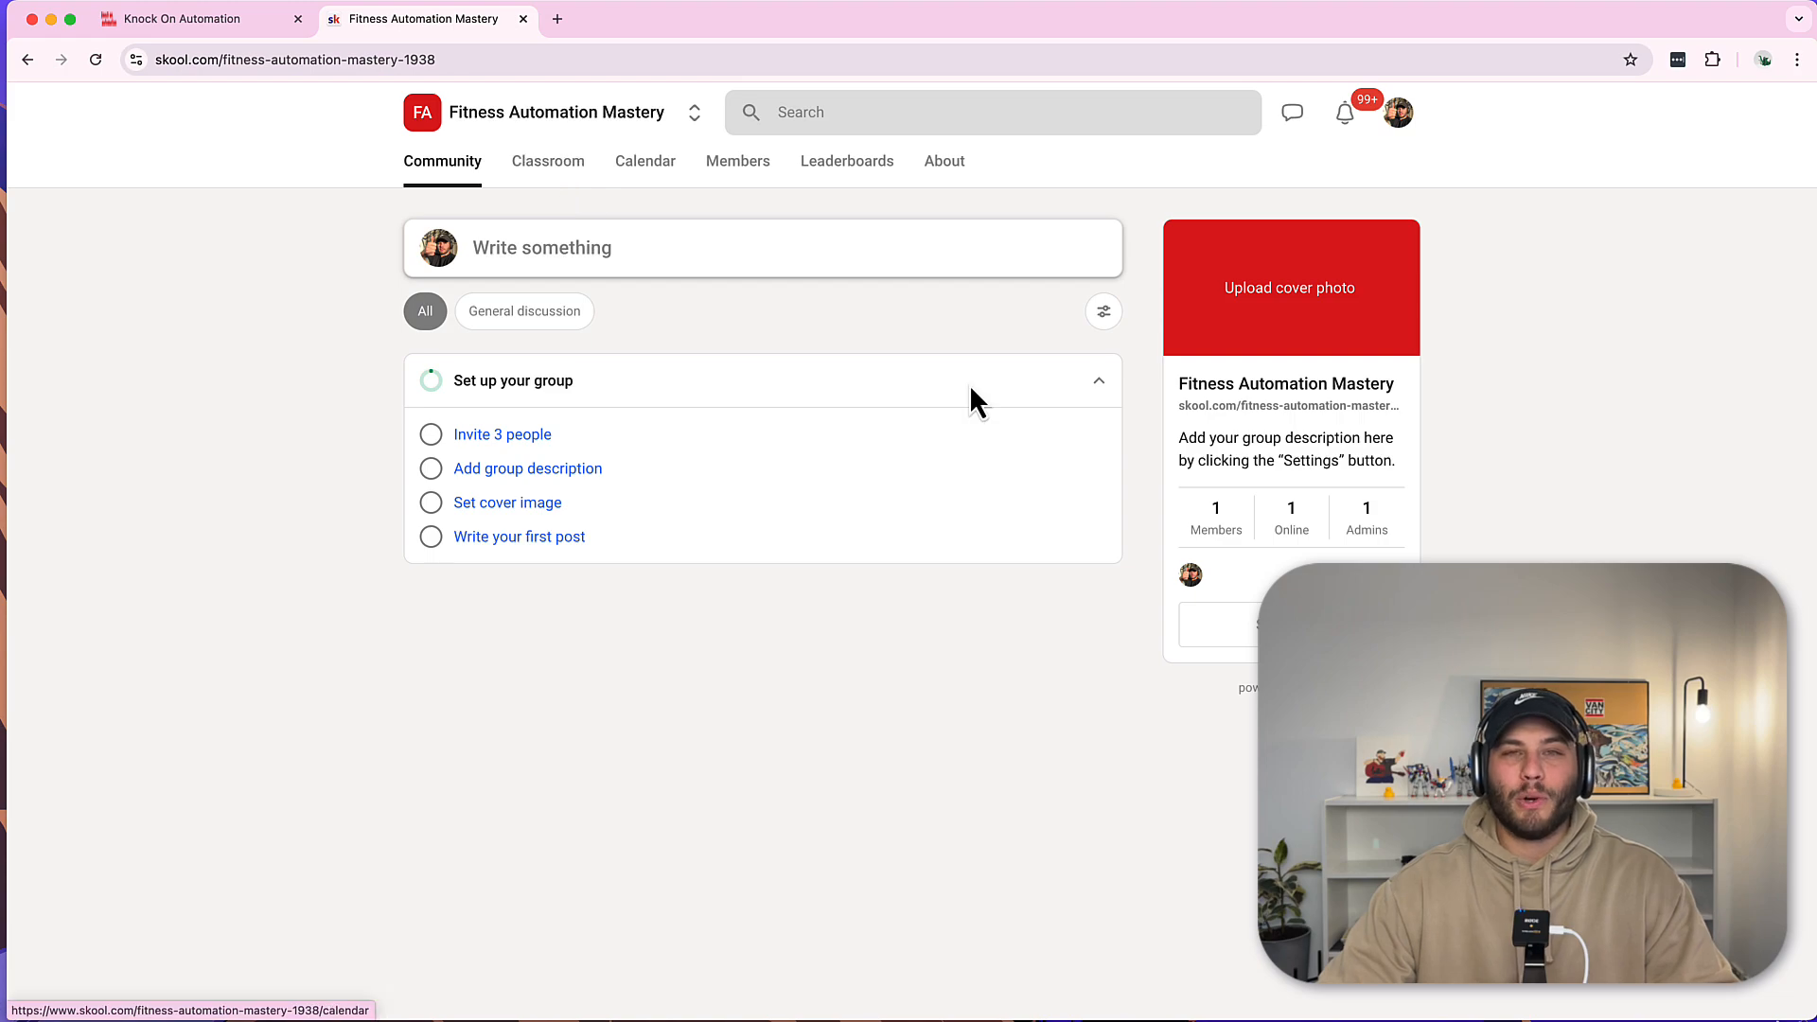
Open the Fitness Automation Mastery group settings and show its Plugins list.
{"action": "left_click", "coordinate": [1256, 632]}
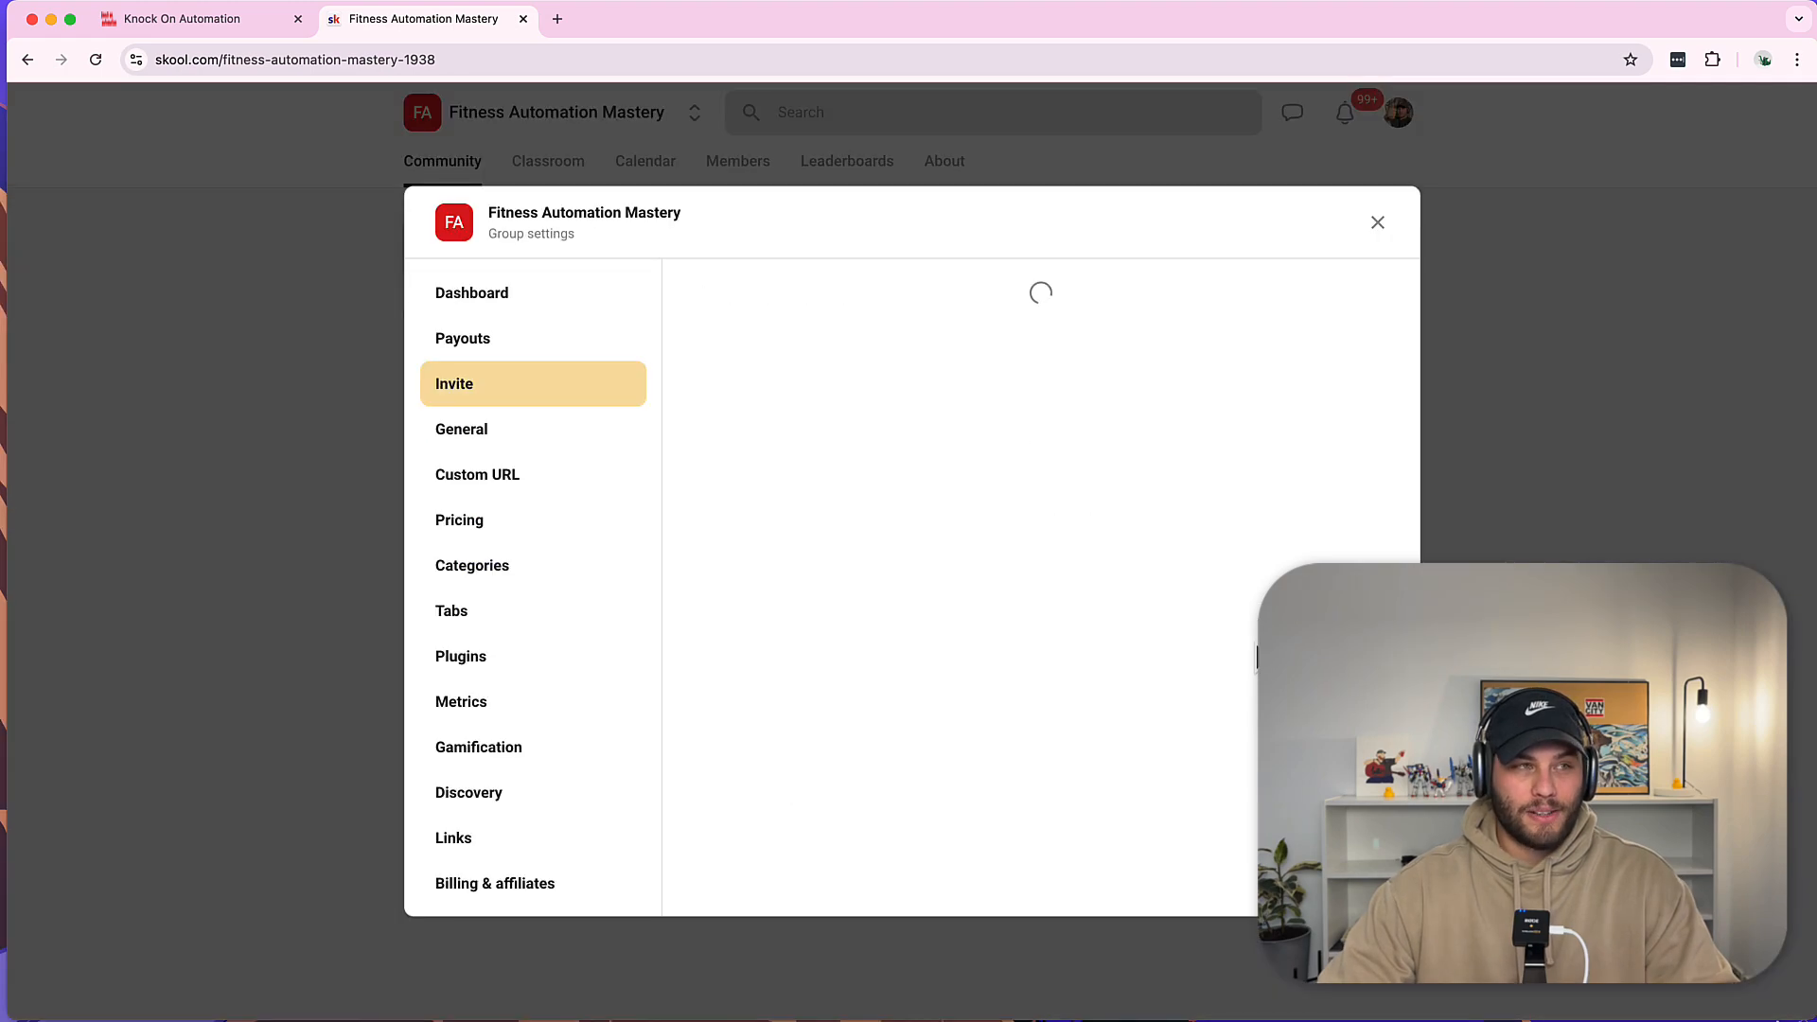
{"action": "left_click", "coordinate": [1378, 222]}
{"action": "left_click", "coordinate": [1401, 111]}
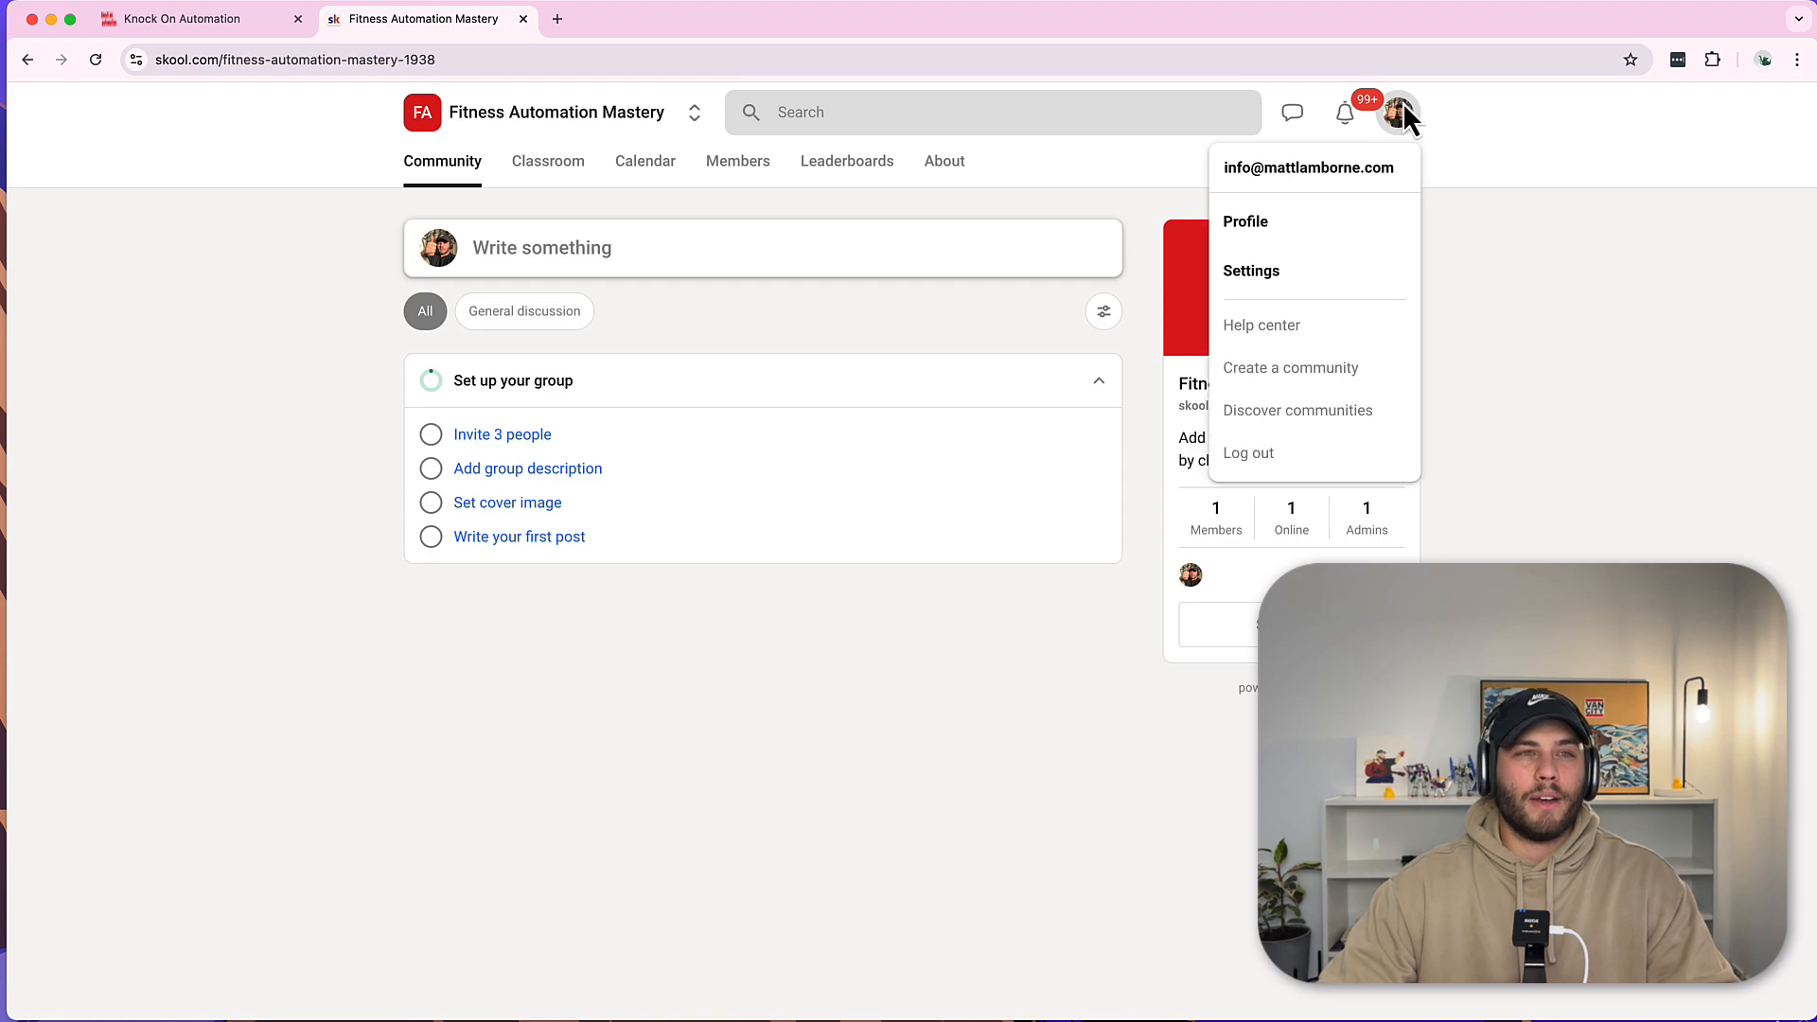
{"action": "left_click", "coordinate": [1535, 263]}
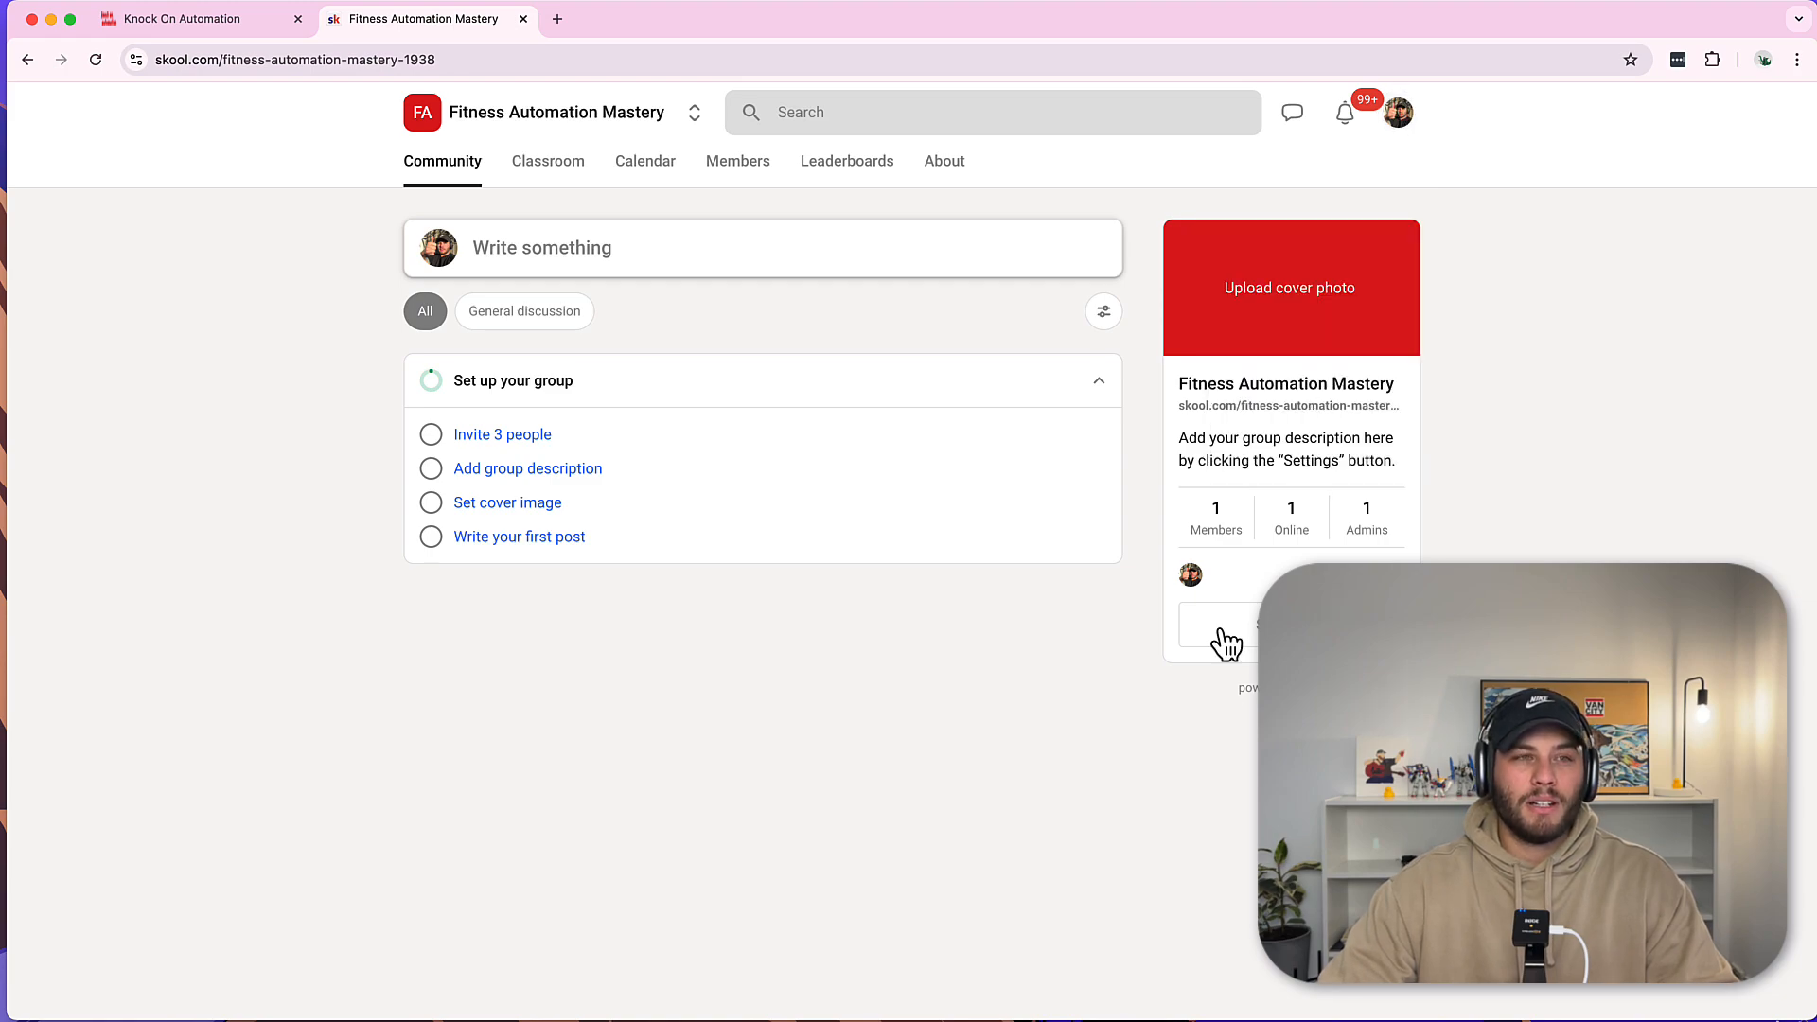
{"action": "left_click", "coordinate": [1248, 639]}
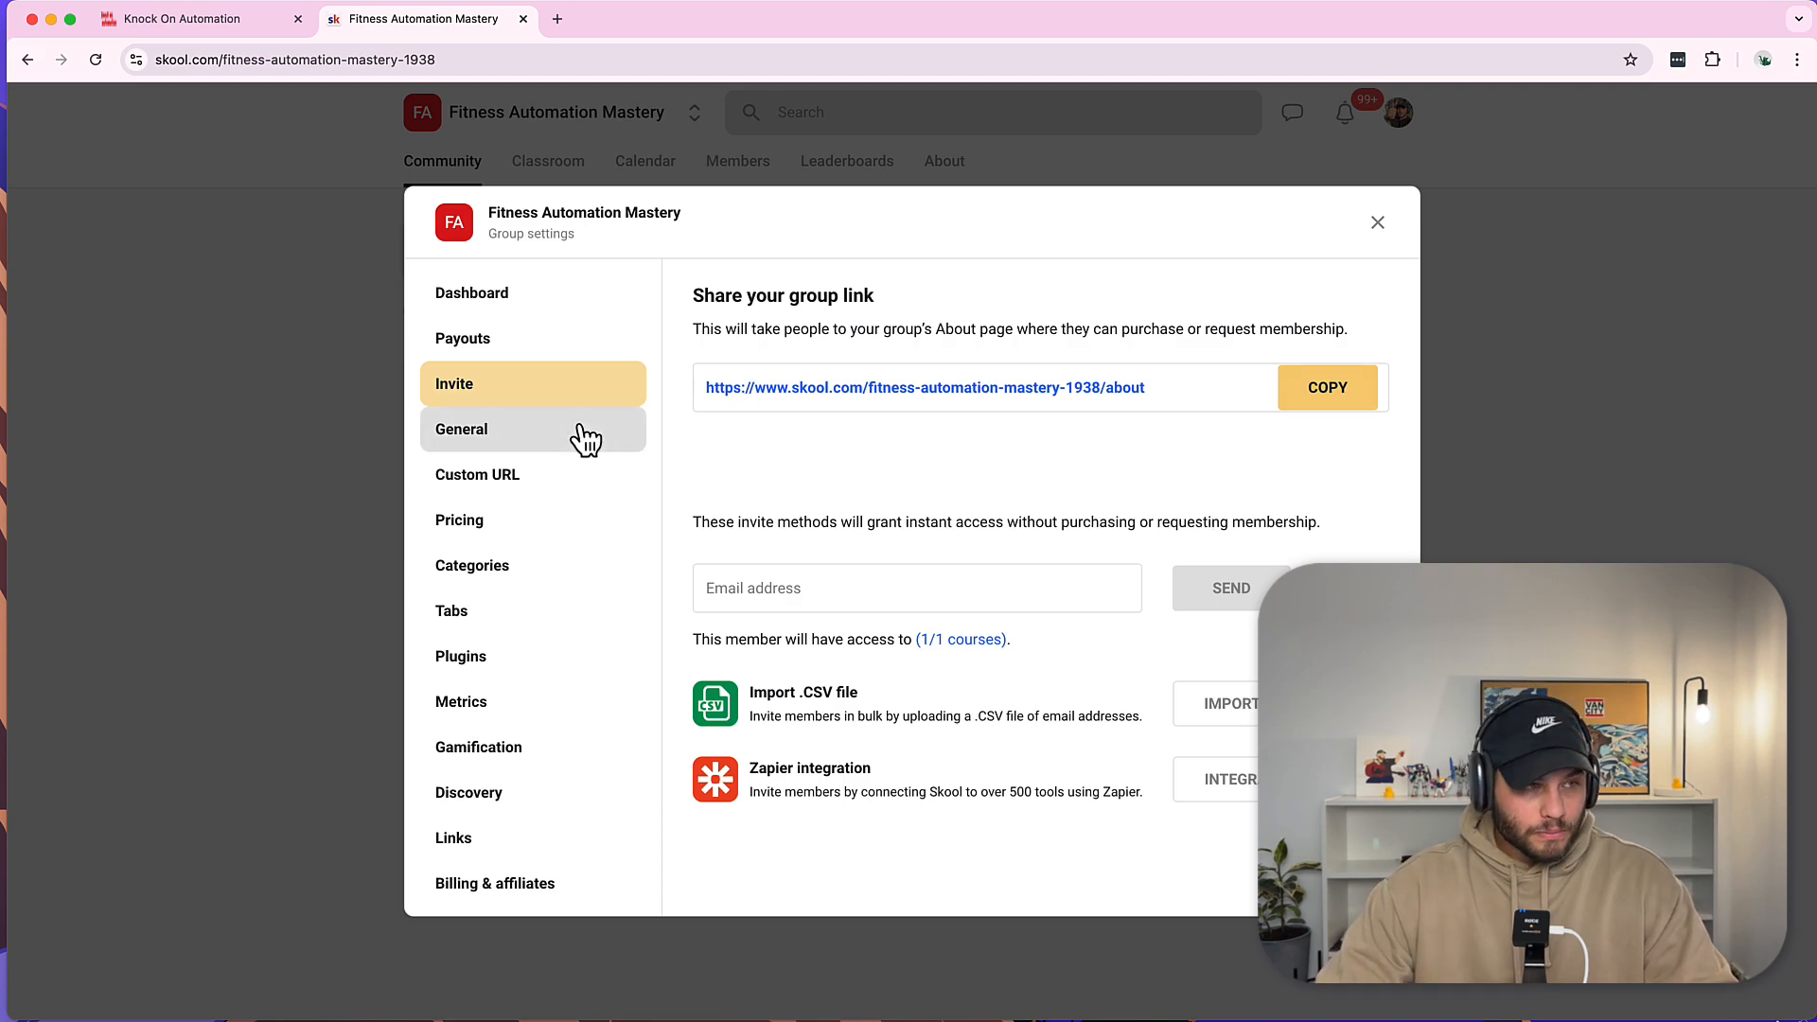
{"action": "left_click", "coordinate": [465, 656]}
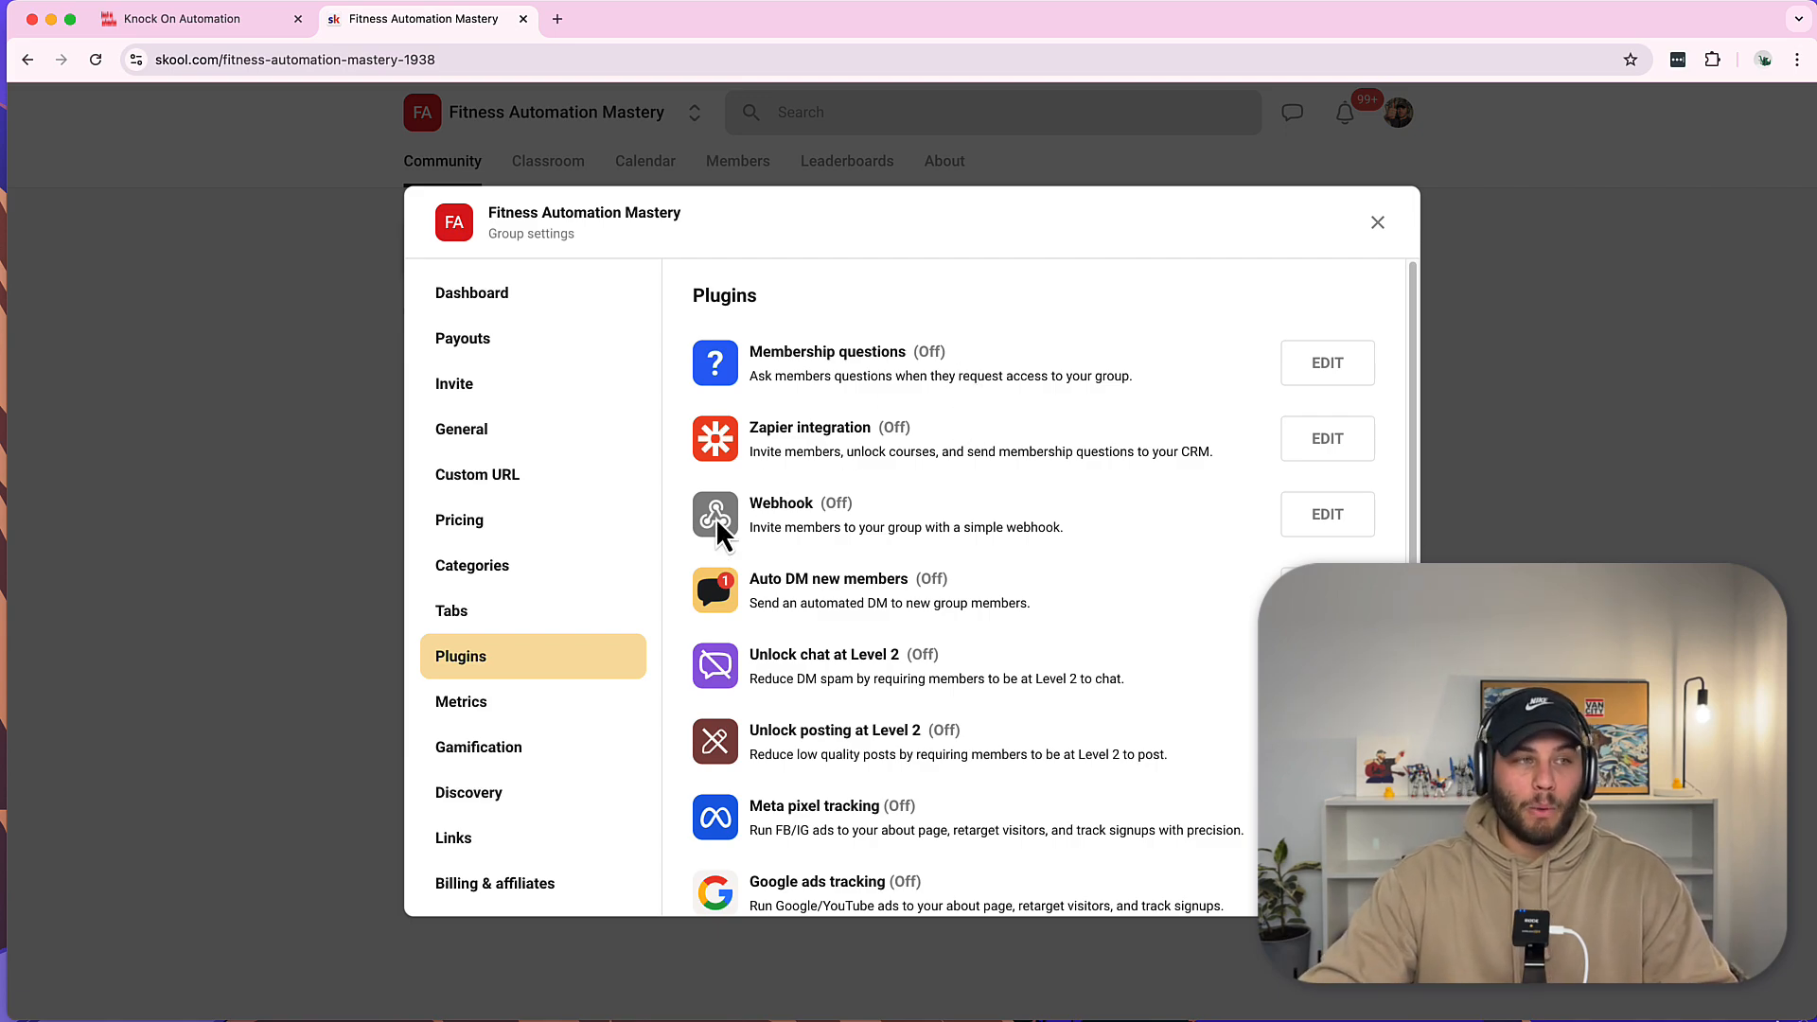
Generate and copy the Webhook plugin's URL, then return to the workflow builder.
{"action": "left_click", "coordinate": [1328, 514]}
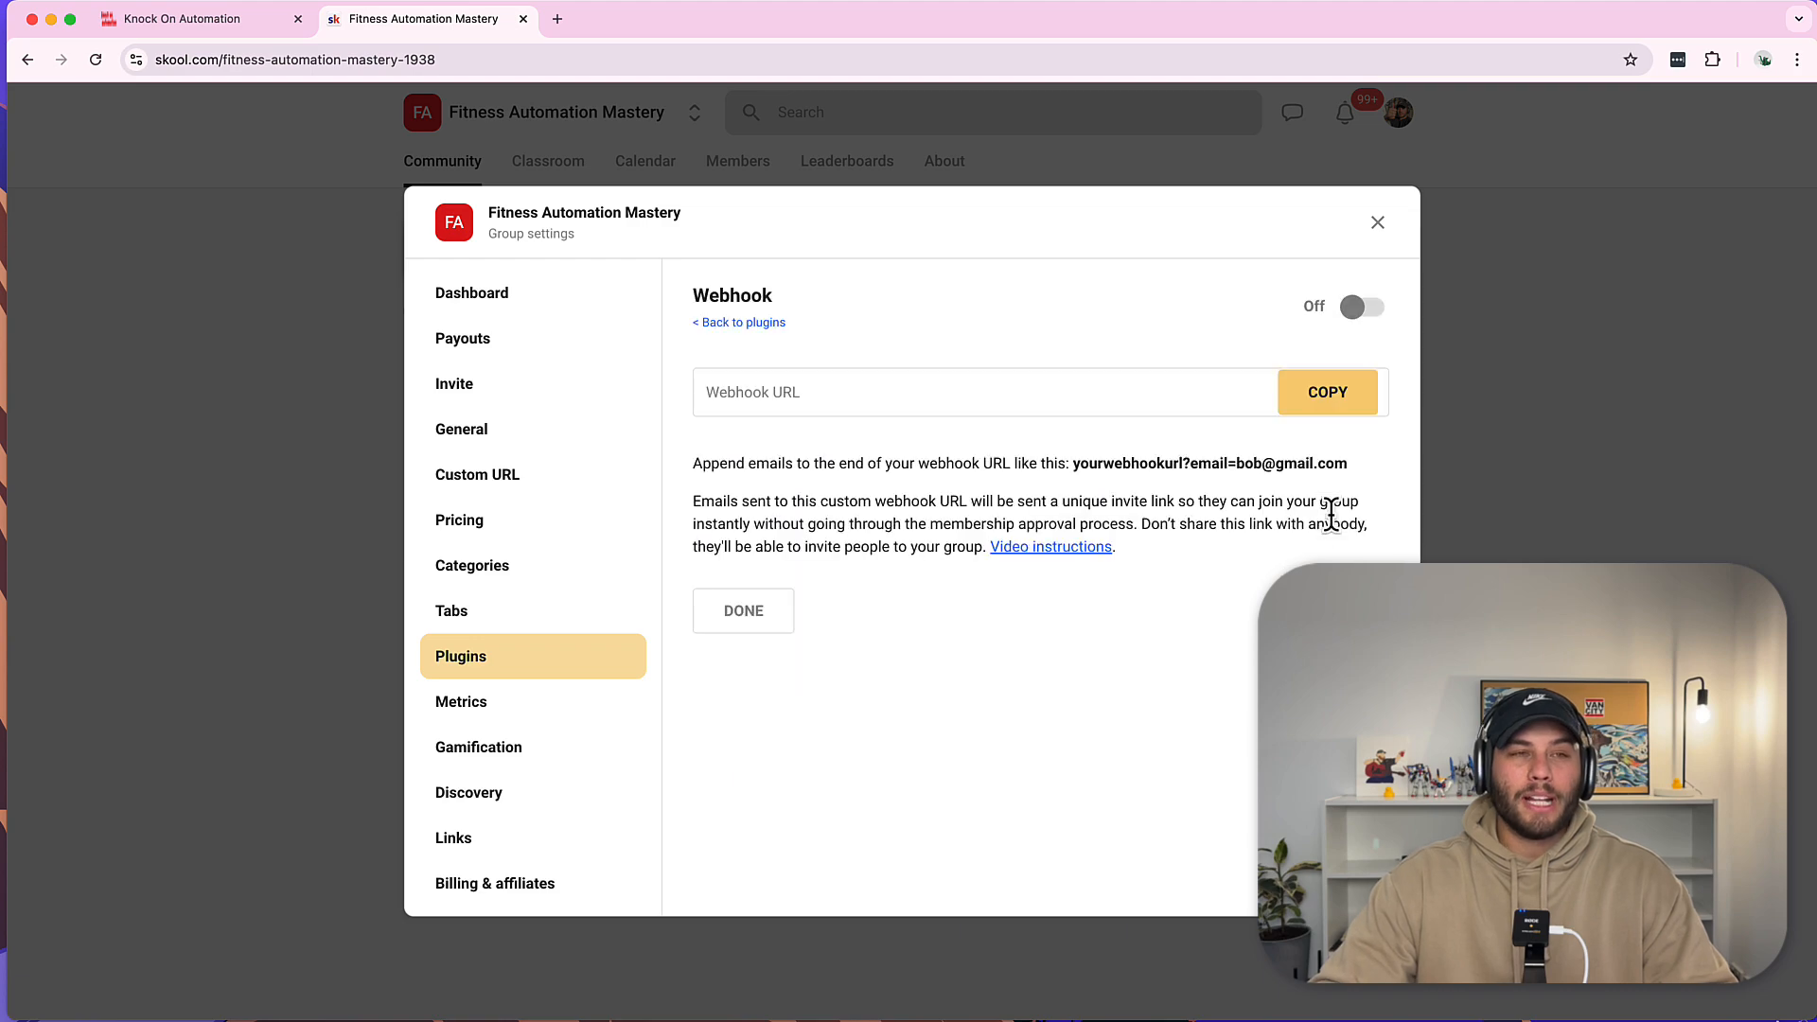
{"action": "left_click", "coordinate": [947, 390]}
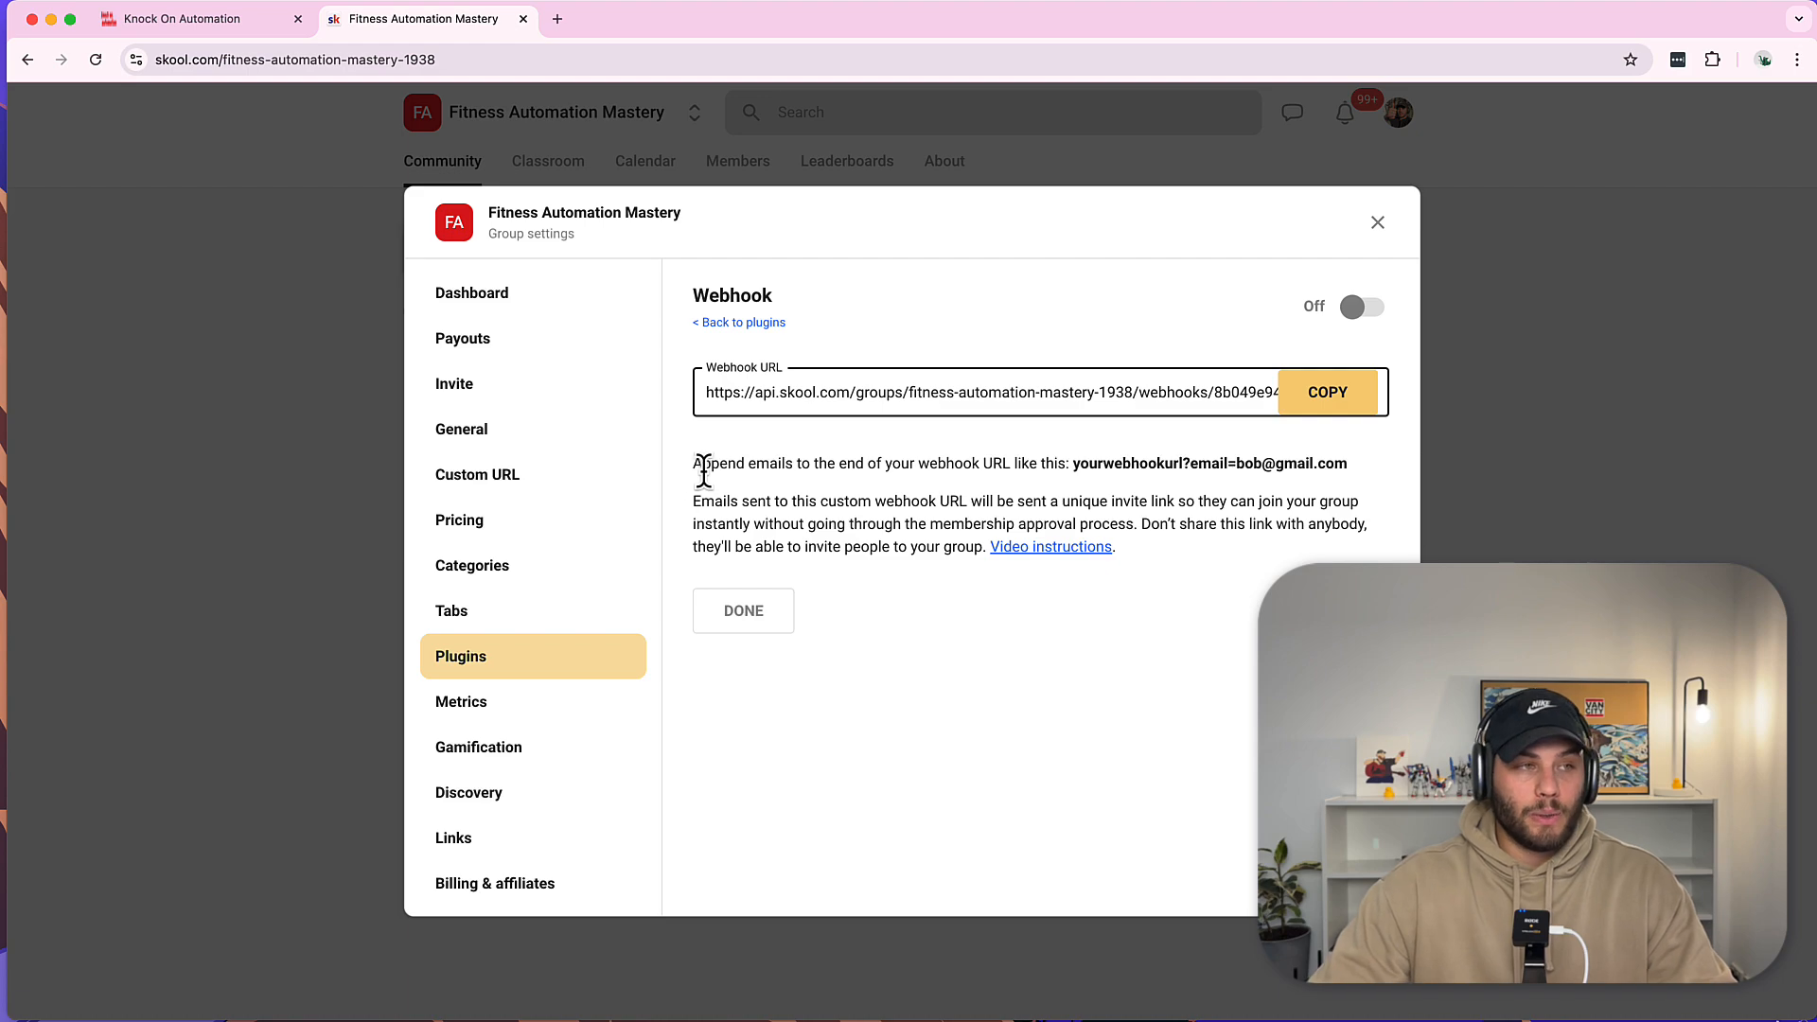
{"action": "left_click_drag", "start_coordinate": [699, 465], "coordinate": [1140, 444]}
{"action": "left_click", "coordinate": [1228, 459]}
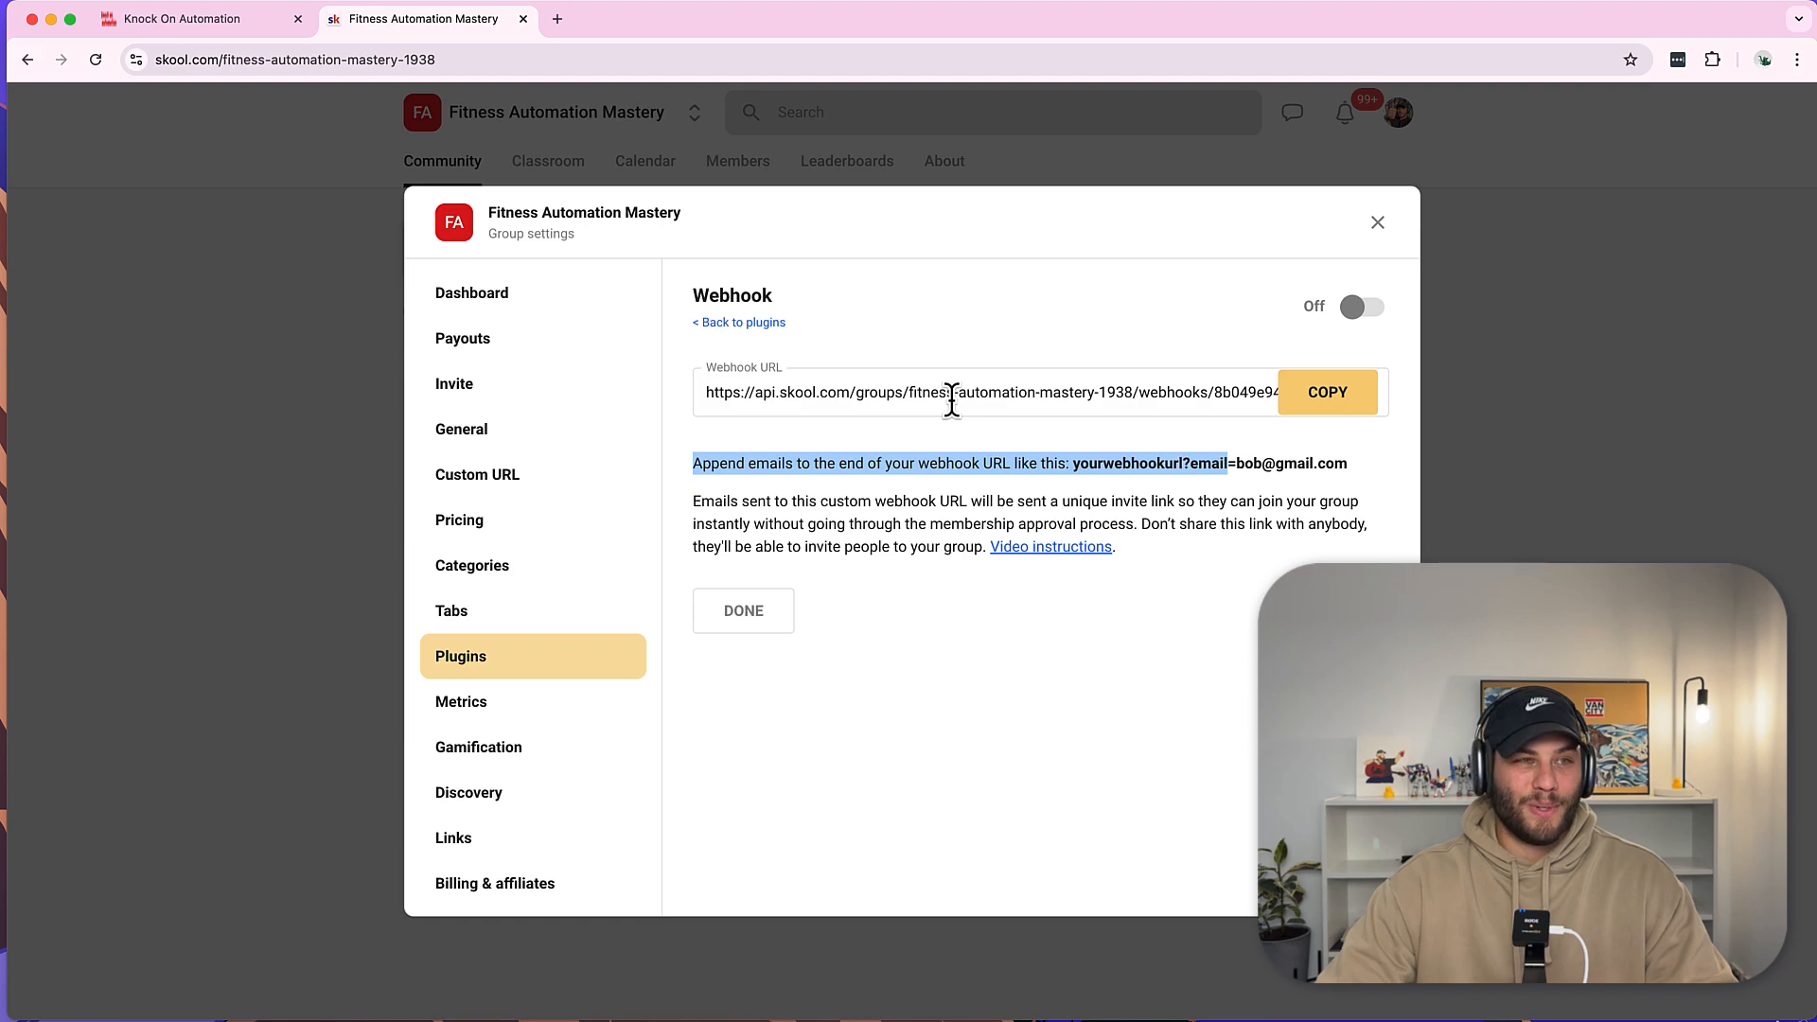
{"action": "left_click", "coordinate": [920, 390]}
{"action": "left_click", "coordinate": [1329, 405]}
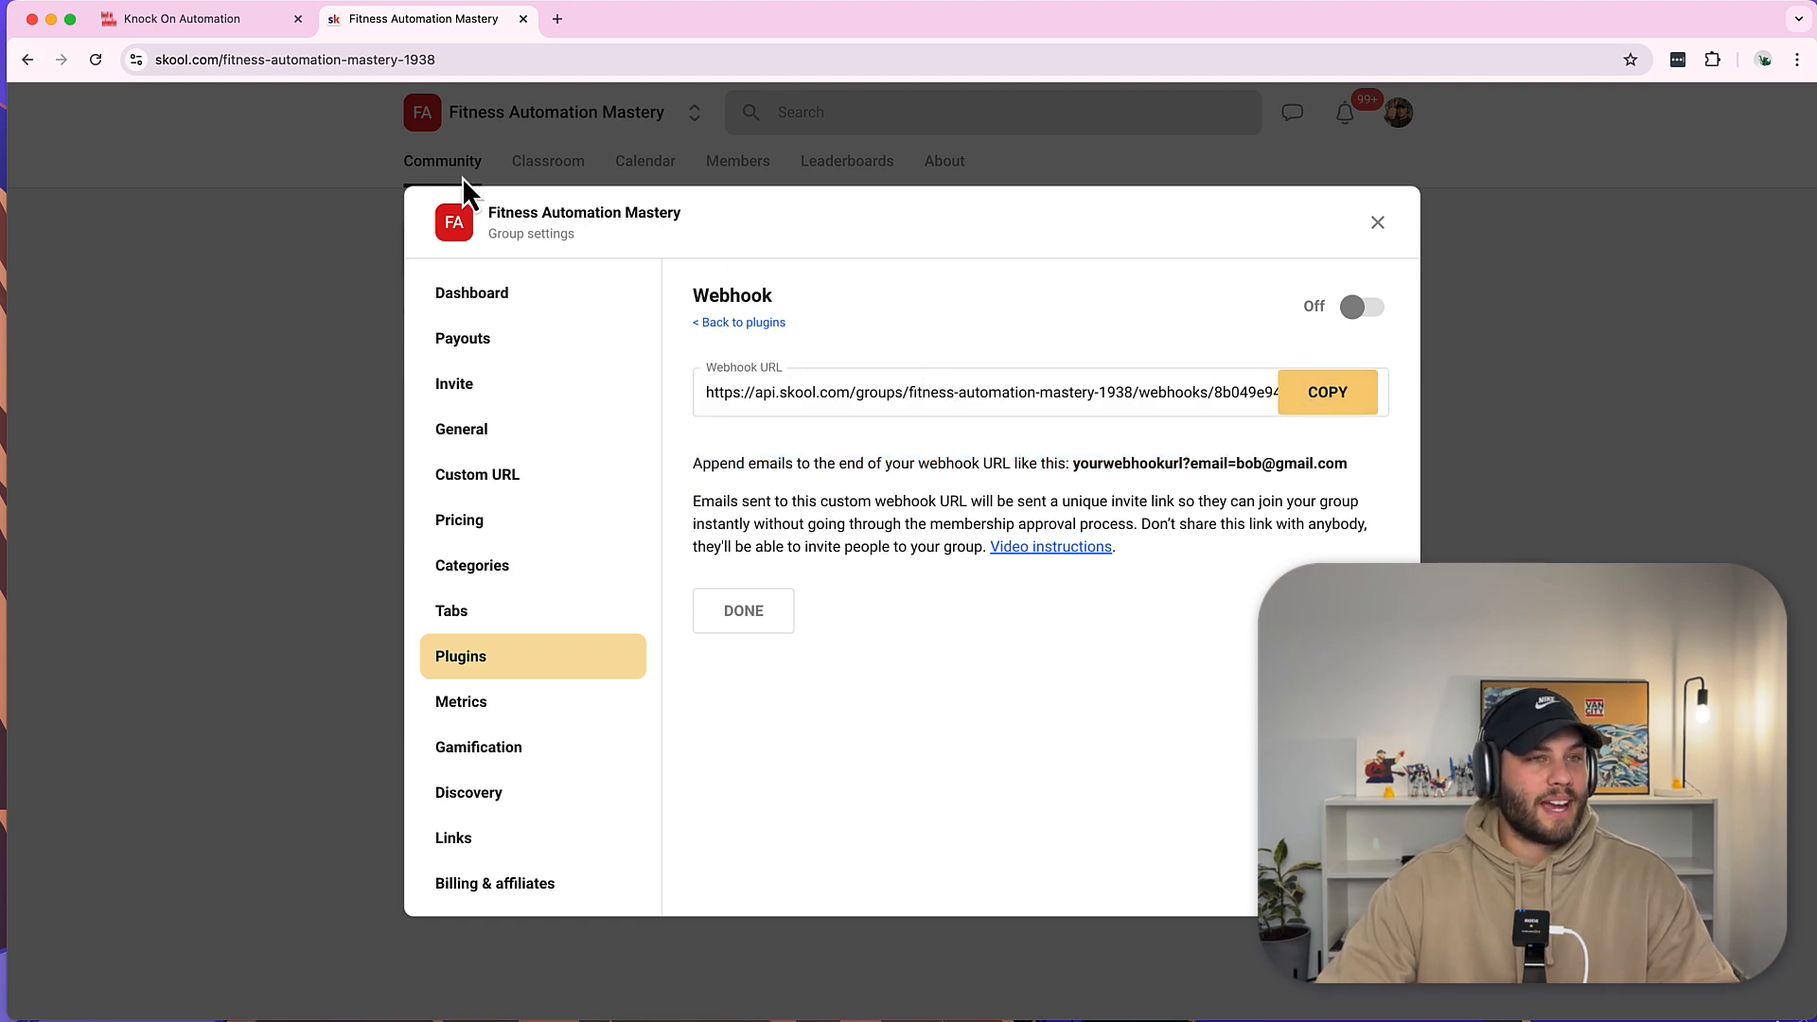
{"action": "left_click", "coordinate": [188, 21]}
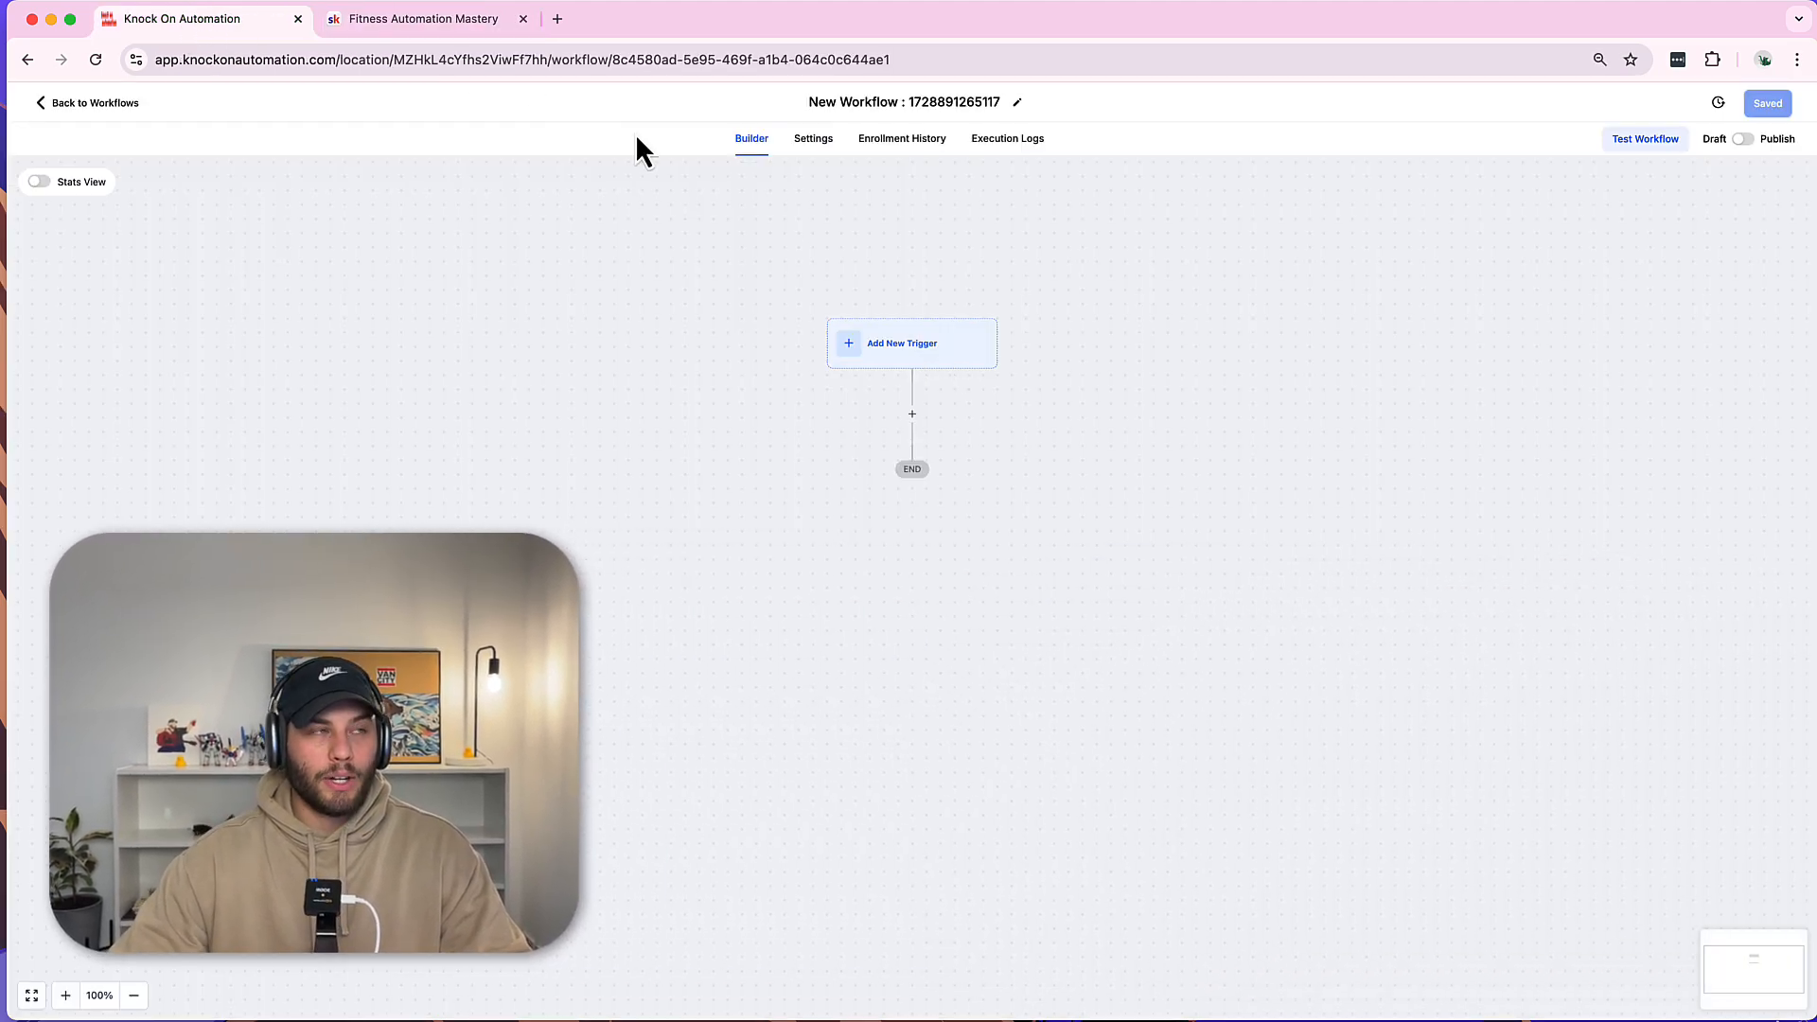
Add a Pipeline Stage Changed trigger filtered to the Knock on Automation Website pipeline.
{"action": "left_click", "coordinate": [969, 364]}
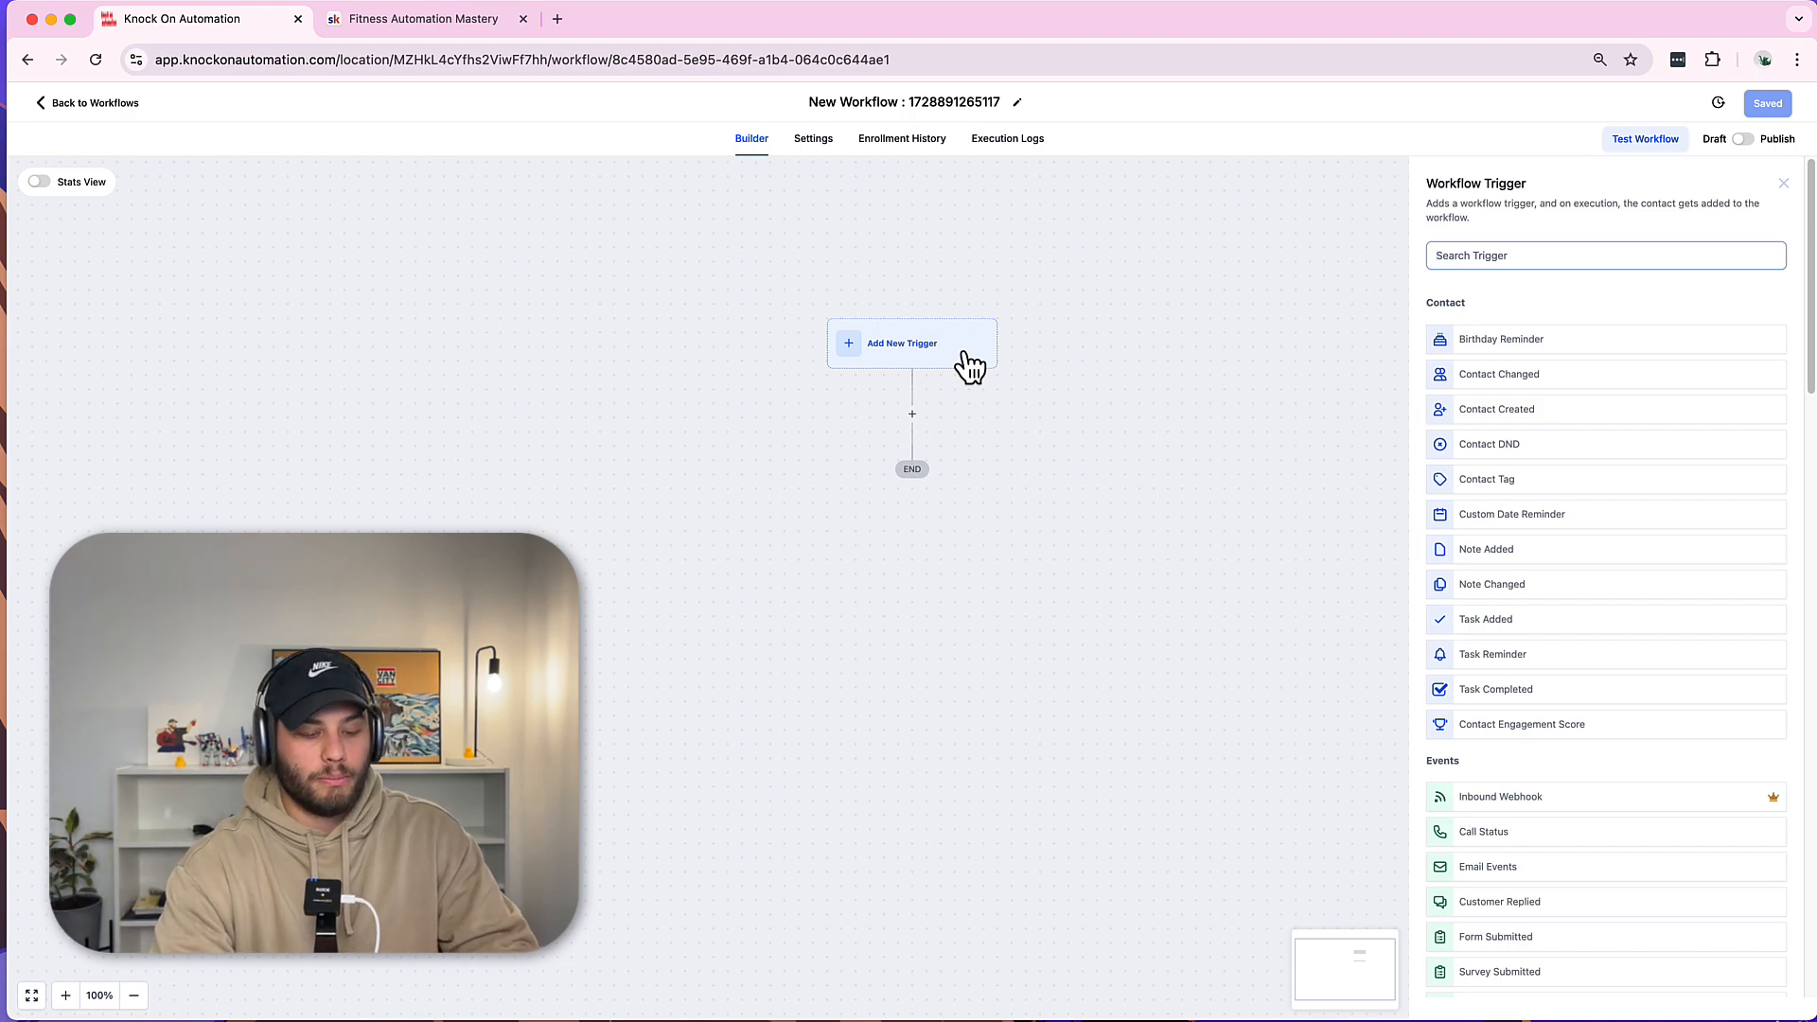
{"action": "type", "text": "pipe"}
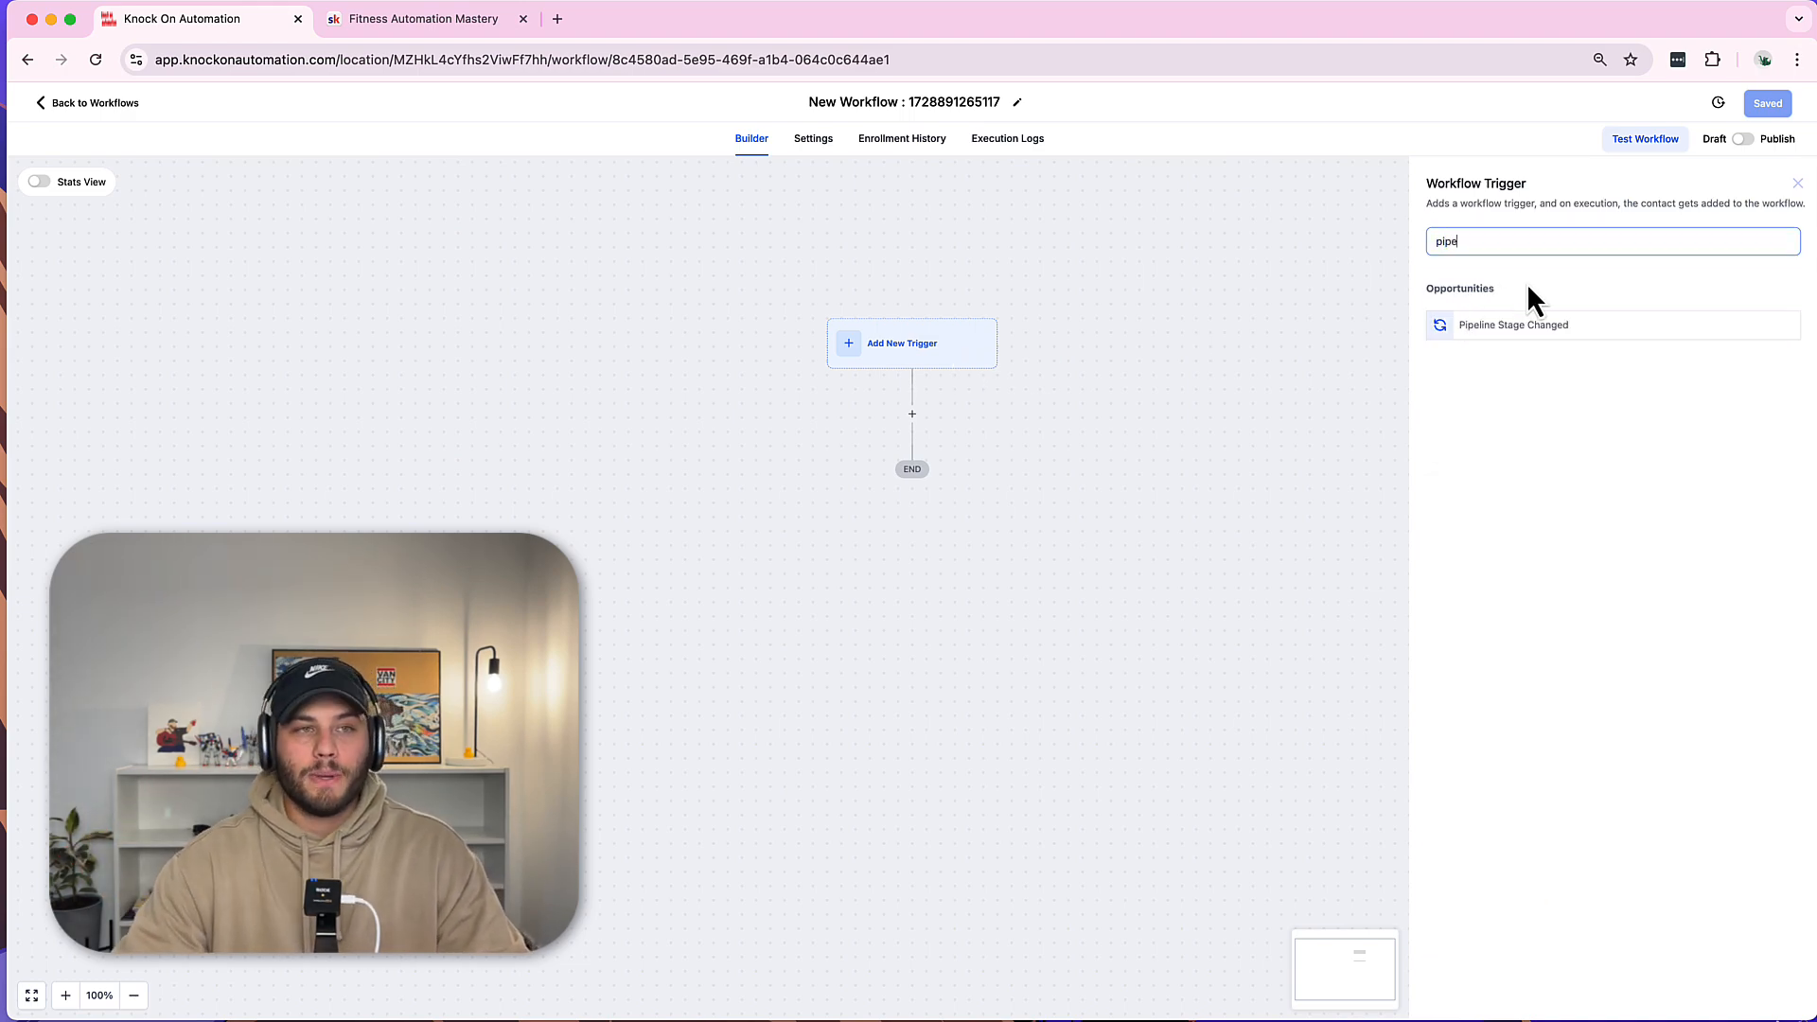
{"action": "left_click", "coordinate": [1511, 327]}
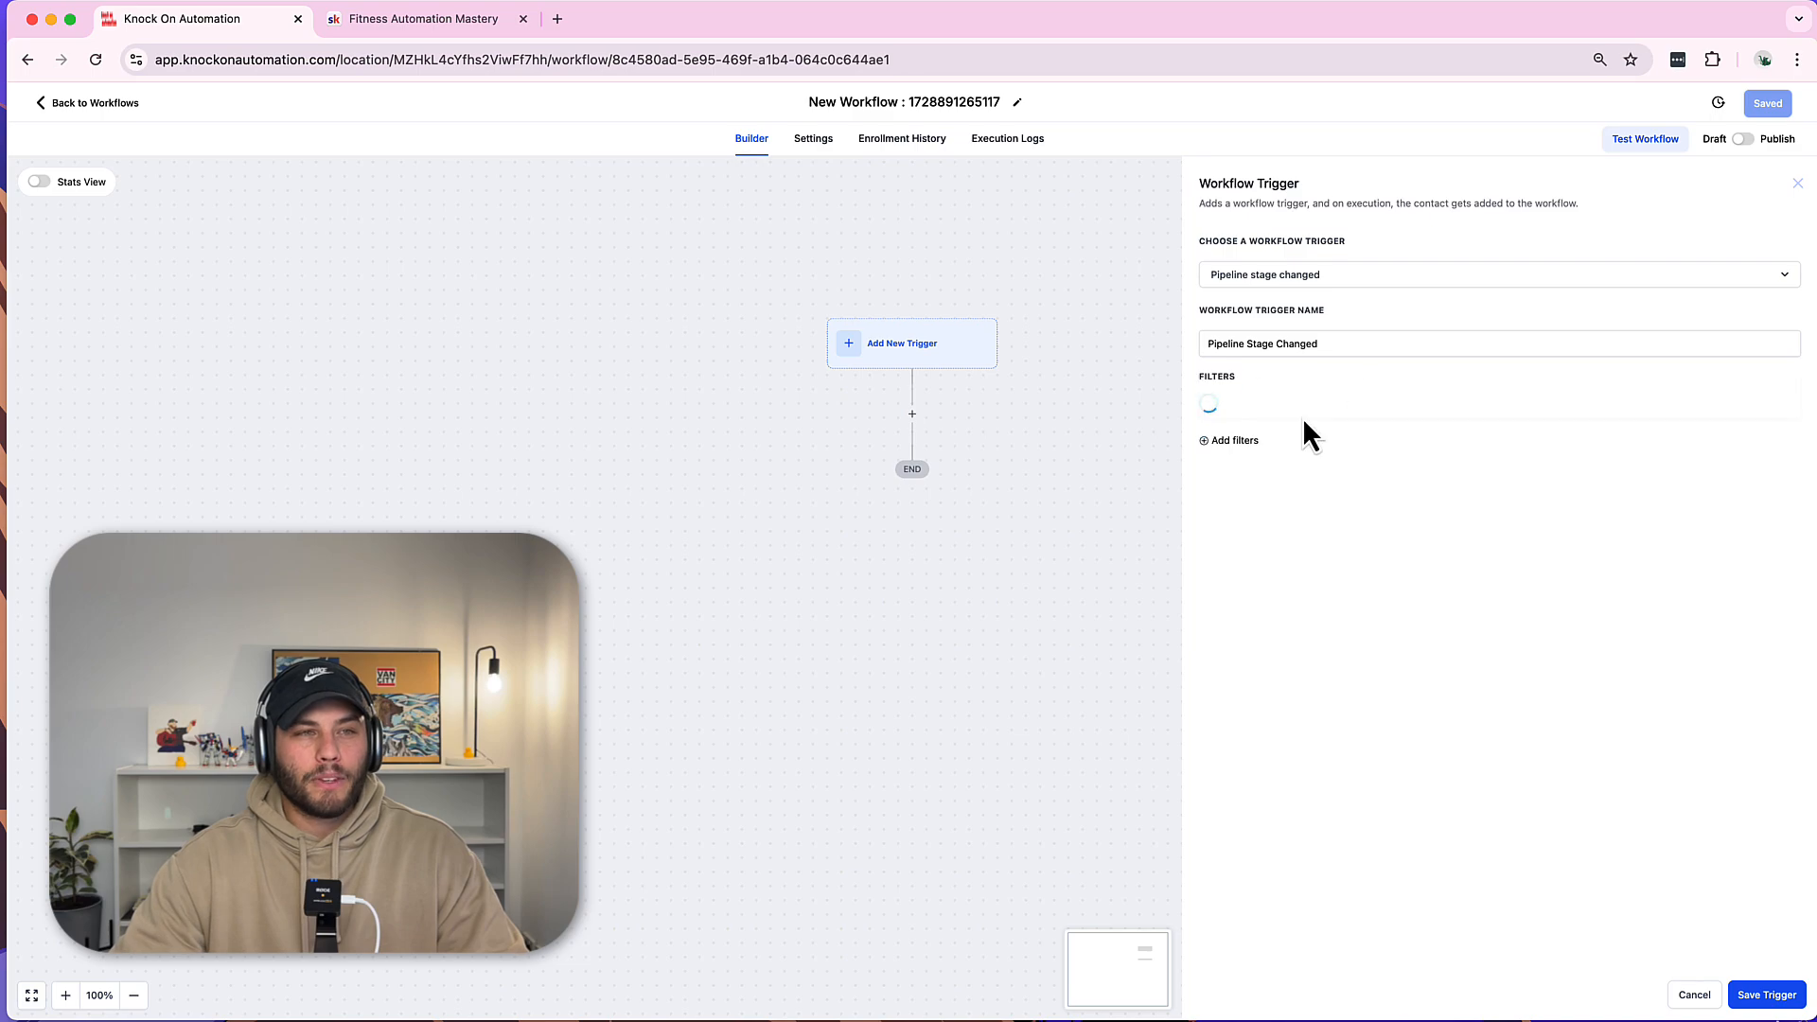
{"action": "left_click", "coordinate": [1245, 412]}
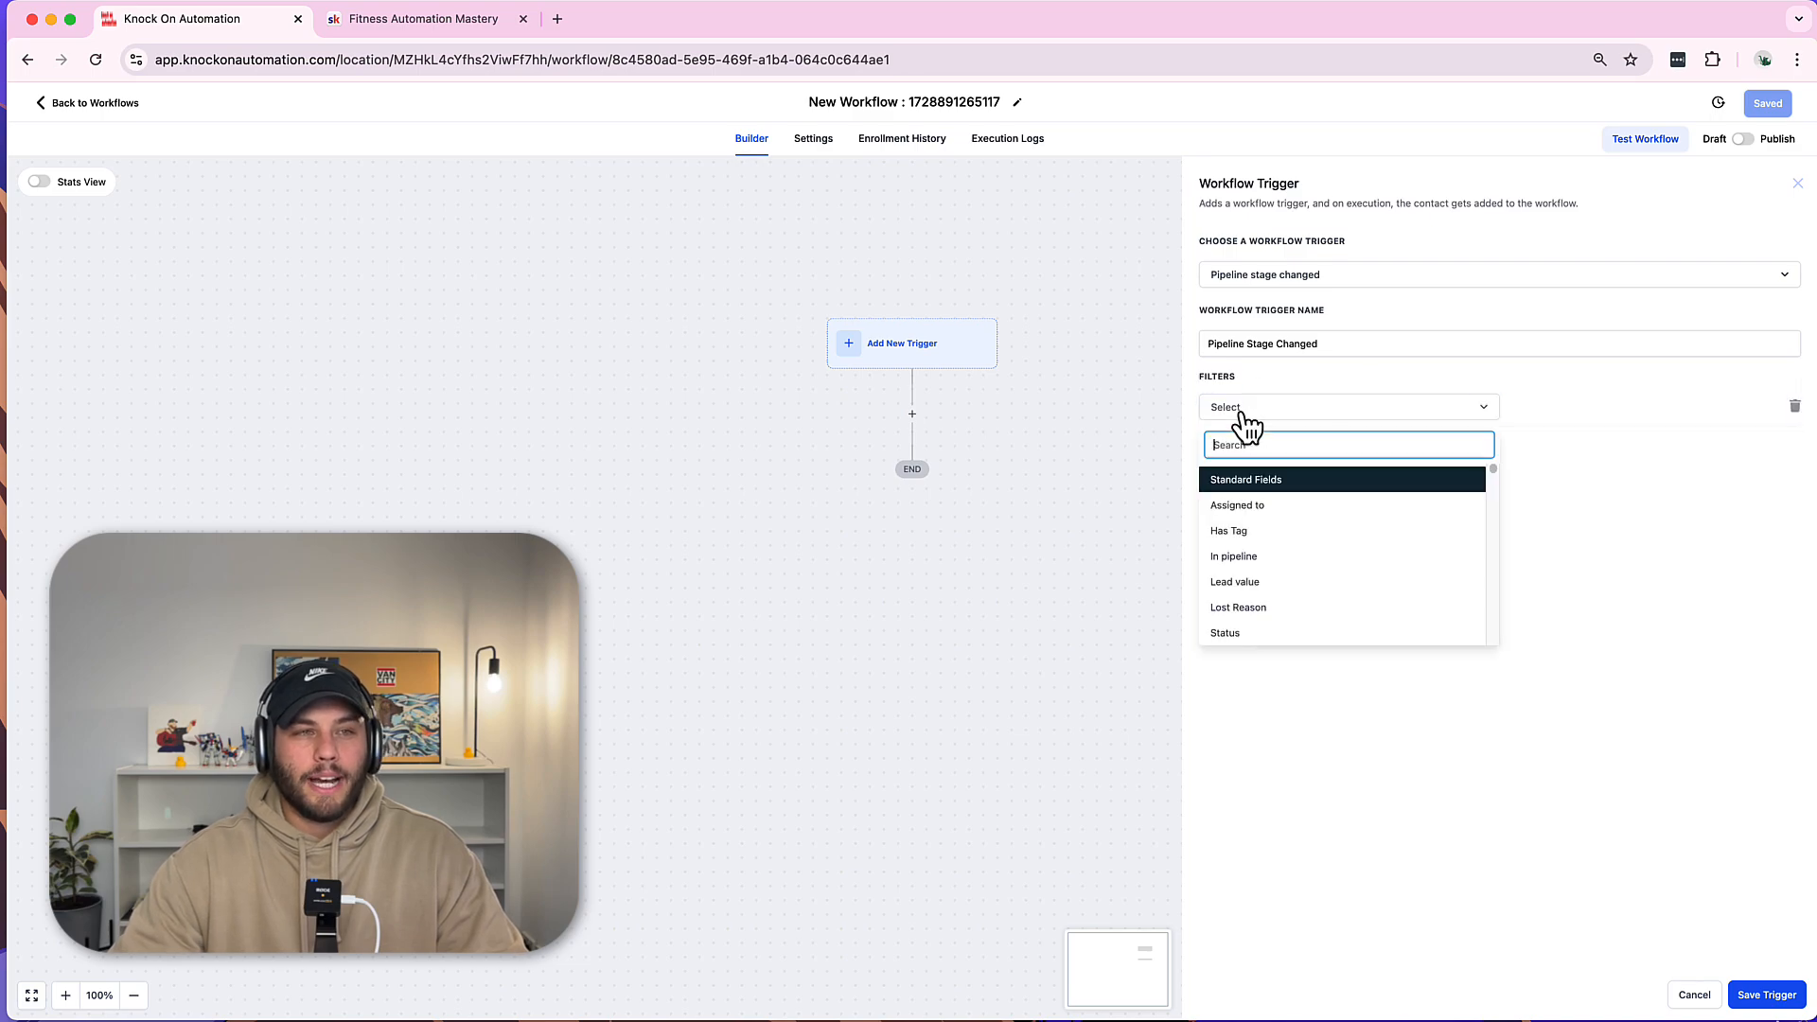
{"action": "left_click", "coordinate": [1255, 563]}
{"action": "left_click", "coordinate": [1535, 411]}
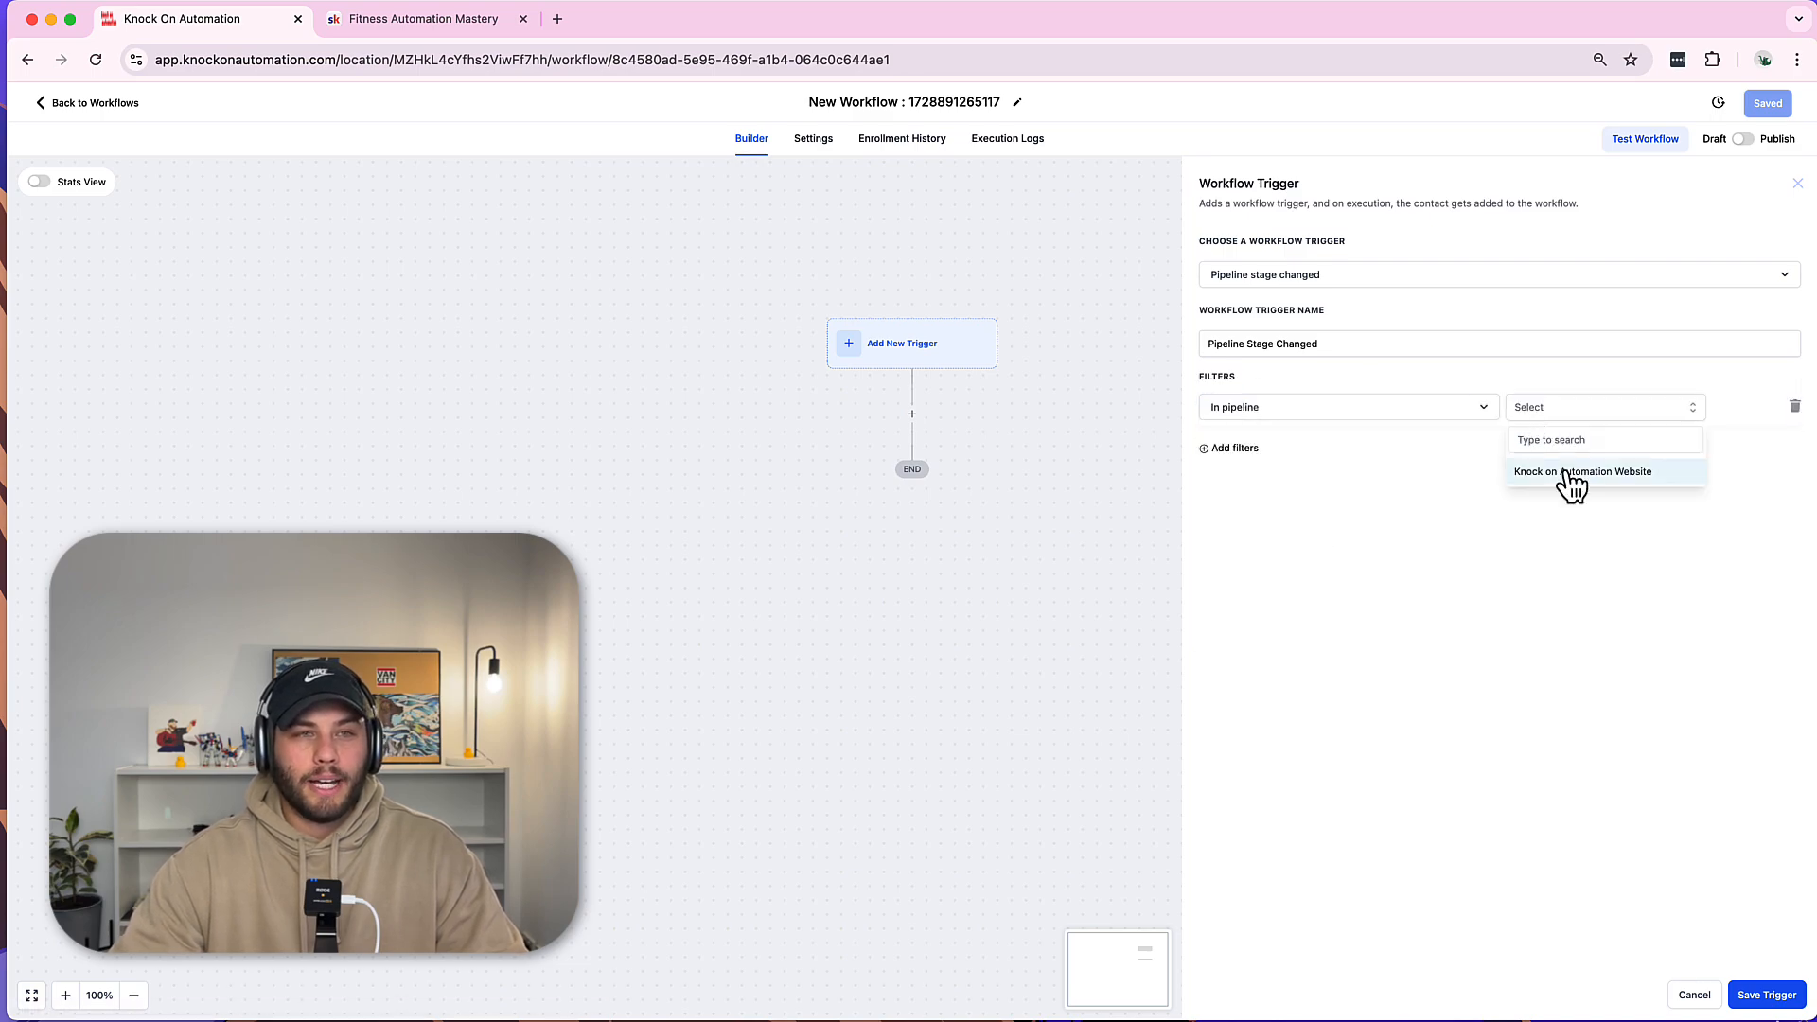
{"action": "left_click", "coordinate": [1563, 475]}
Add a Pipeline stage = Active Client filter and save the trigger.
{"action": "left_click", "coordinate": [1239, 449]}
{"action": "left_click", "coordinate": [1261, 451]}
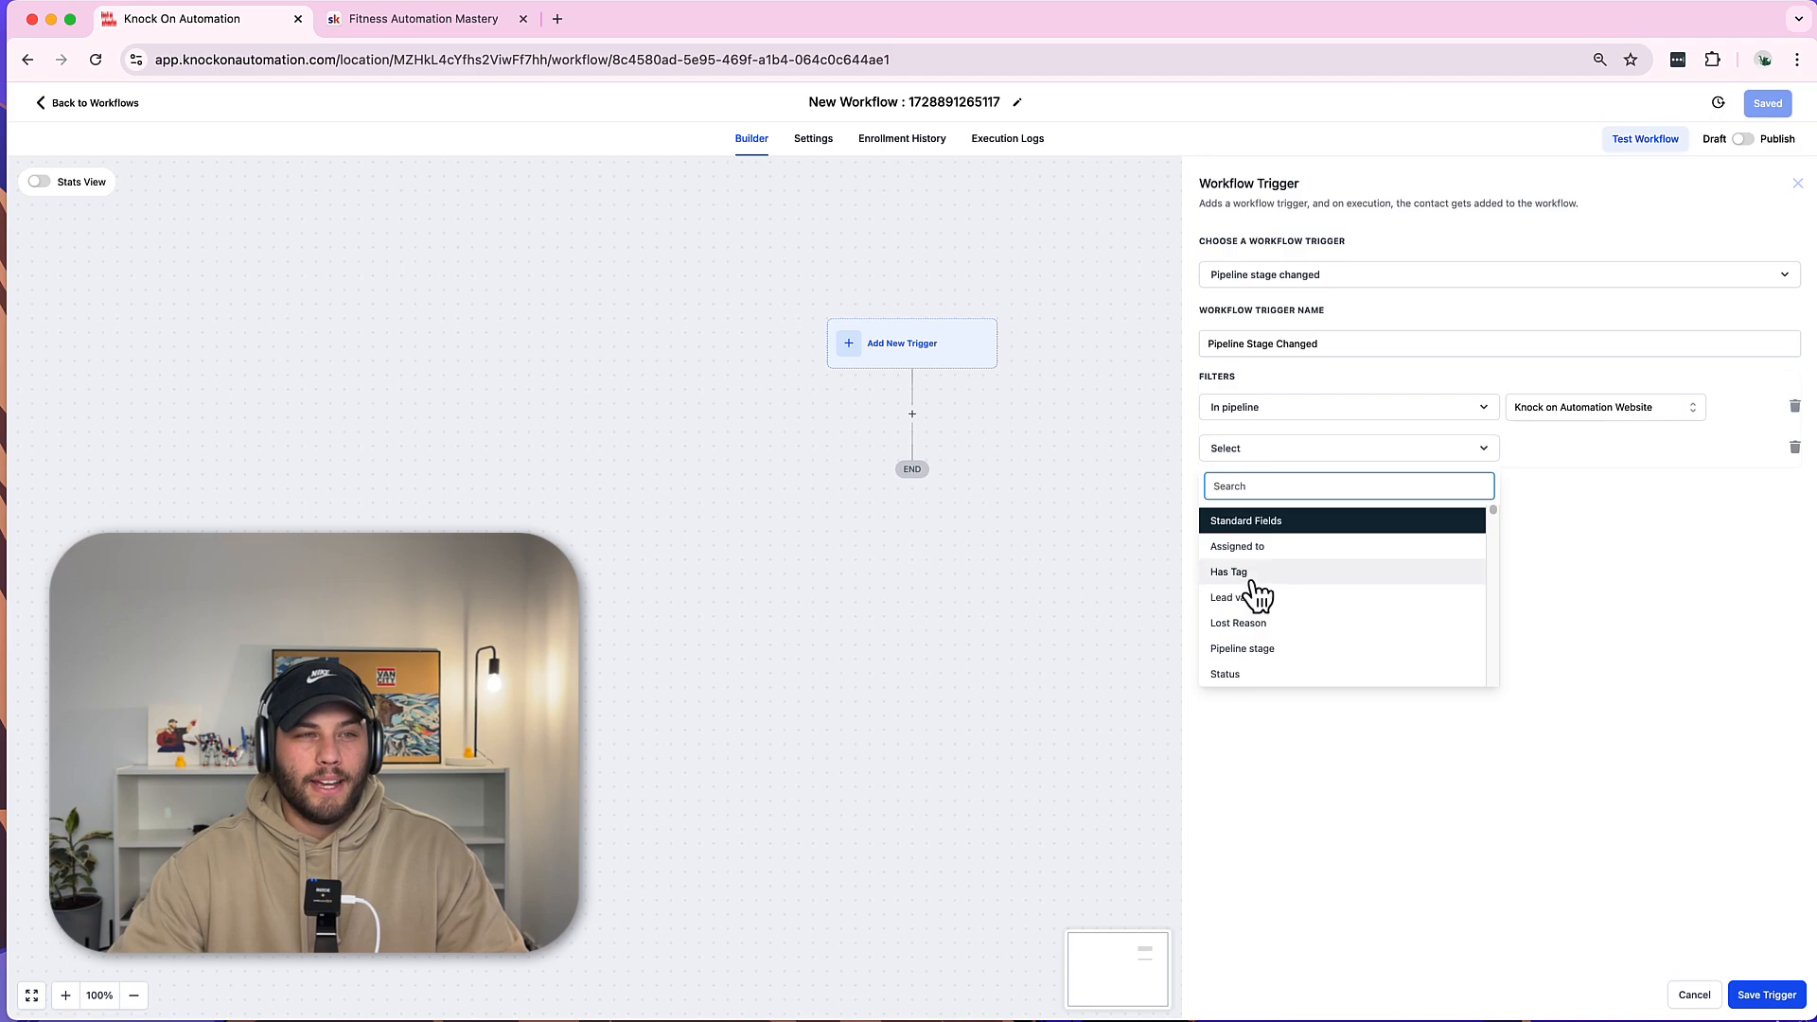
{"action": "left_click", "coordinate": [1266, 648]}
{"action": "left_click", "coordinate": [1576, 451]}
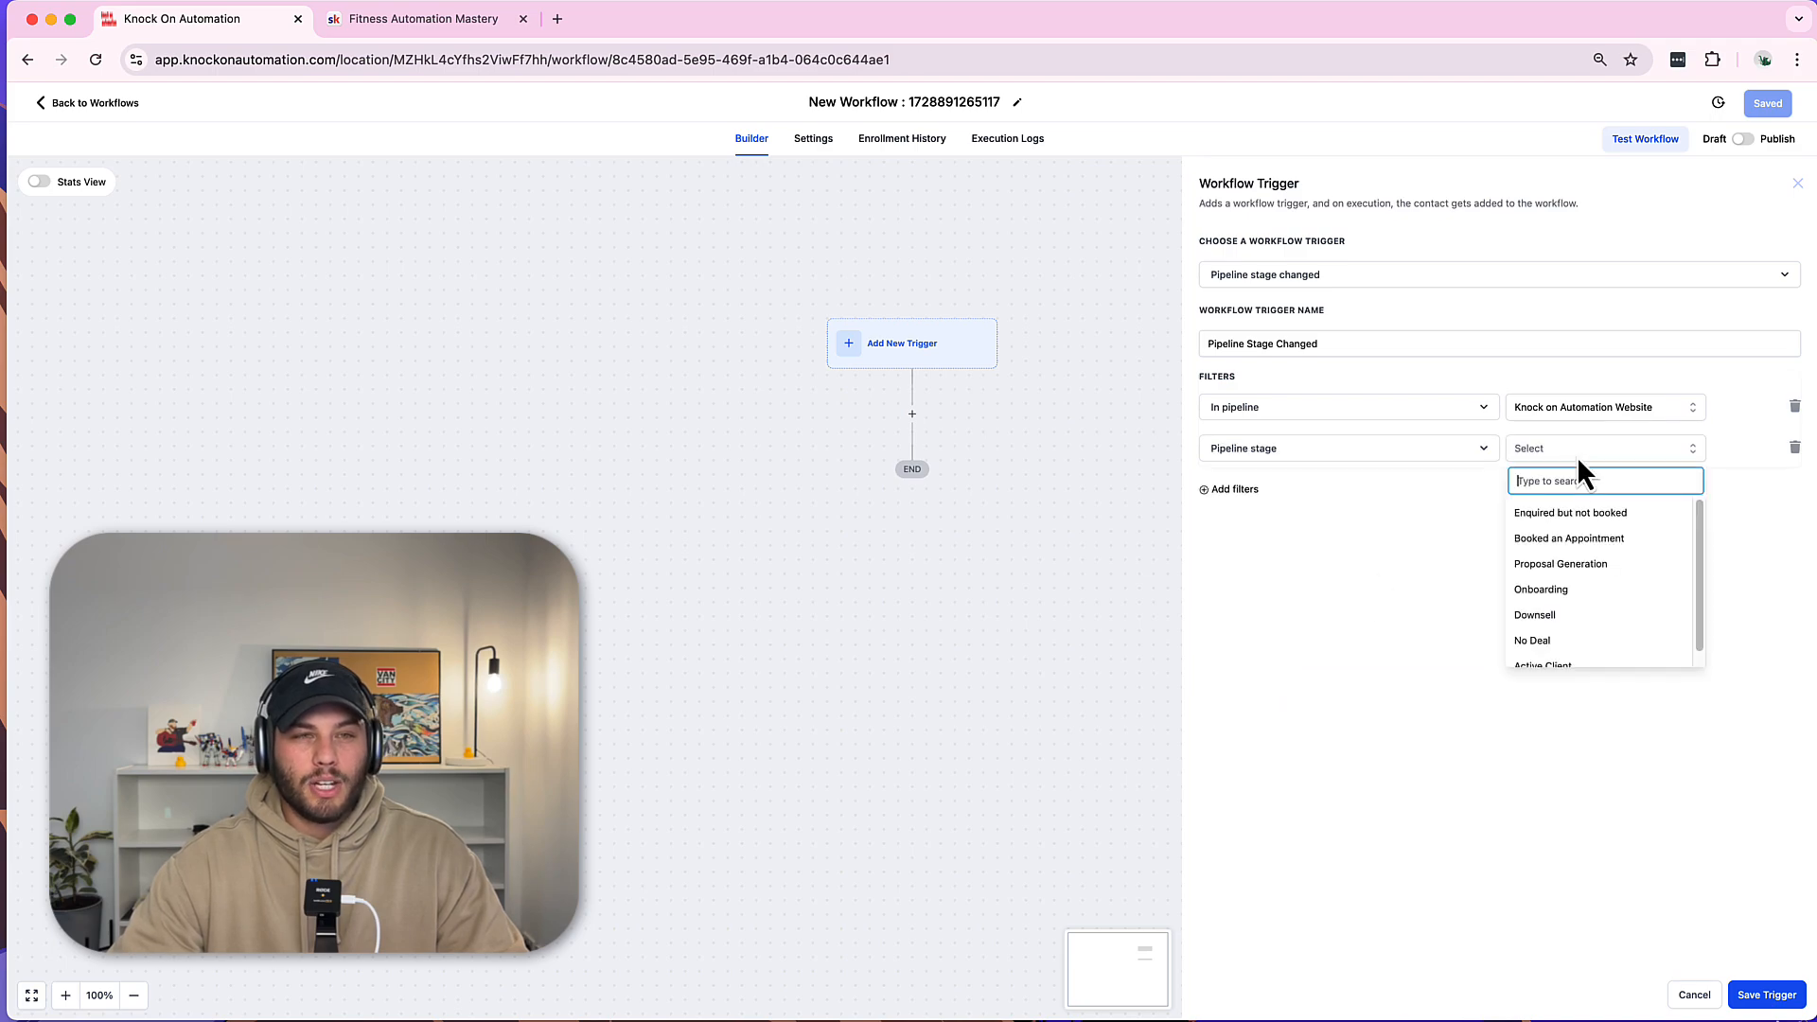
{"action": "scroll", "coordinate": [1571, 606], "scroll_direction": "down", "scroll_amount": 2}
{"action": "left_click", "coordinate": [1571, 653]}
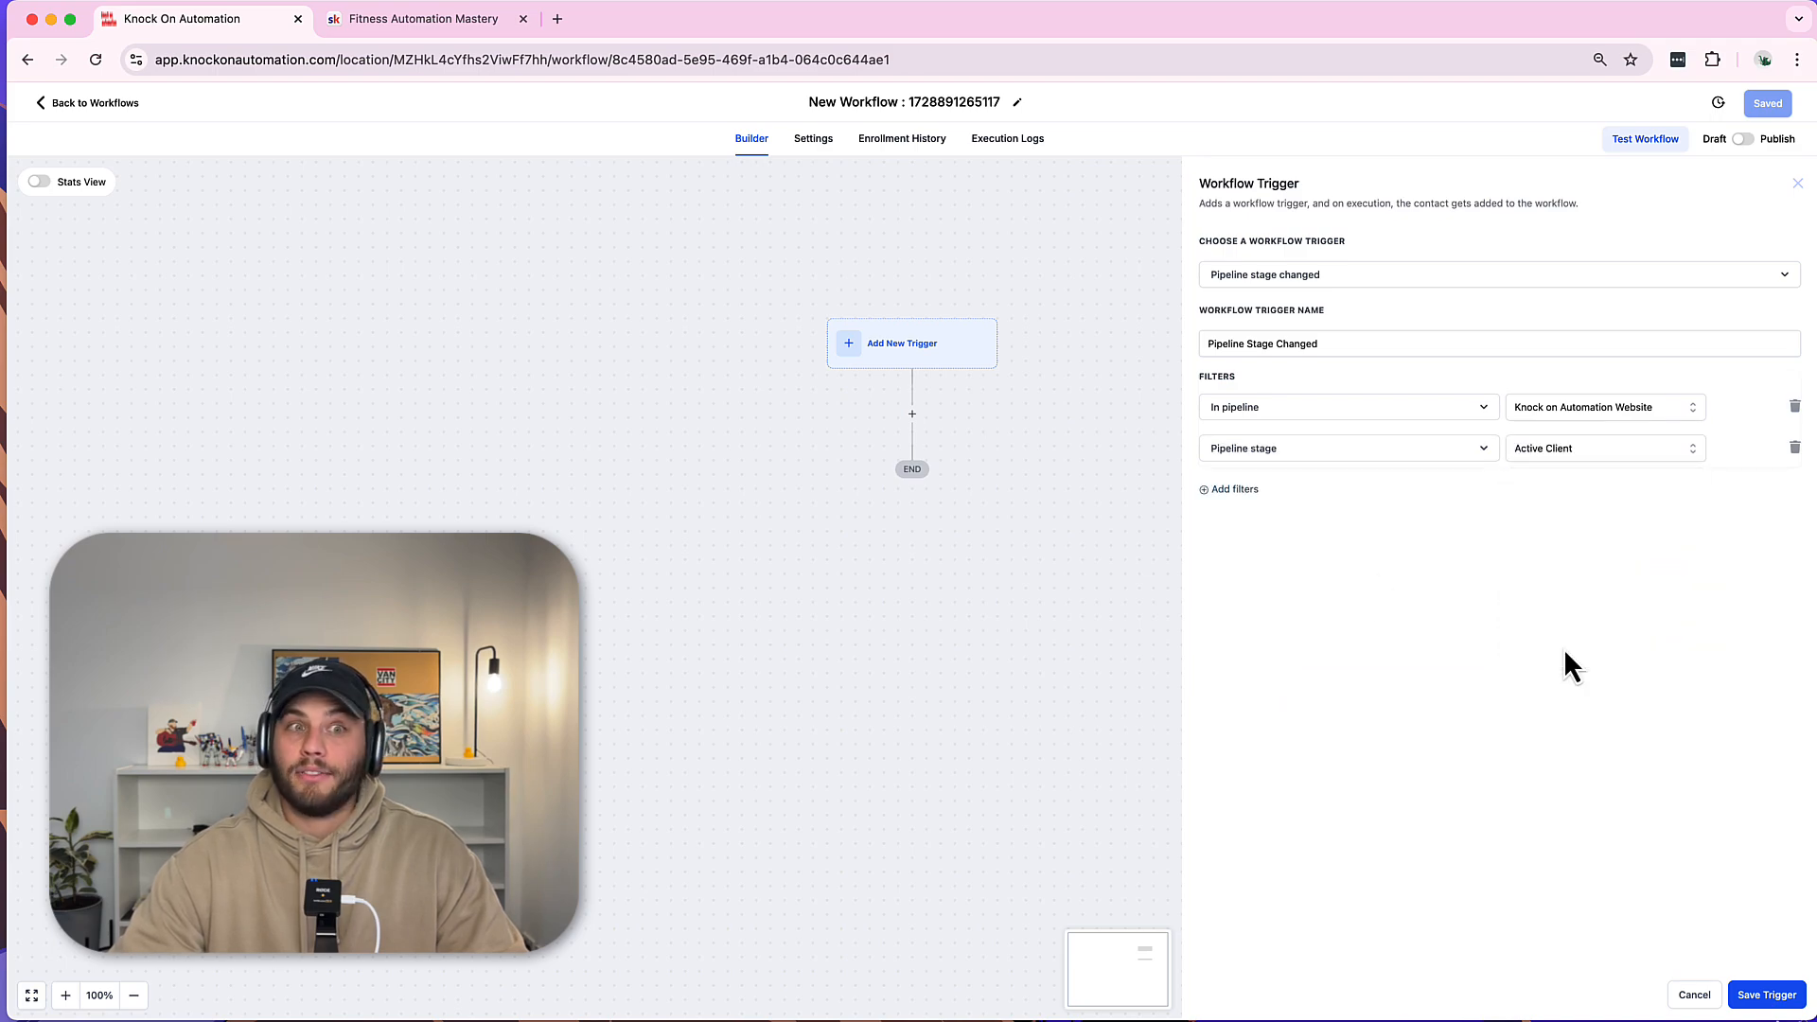
{"action": "left_click", "coordinate": [1765, 995]}
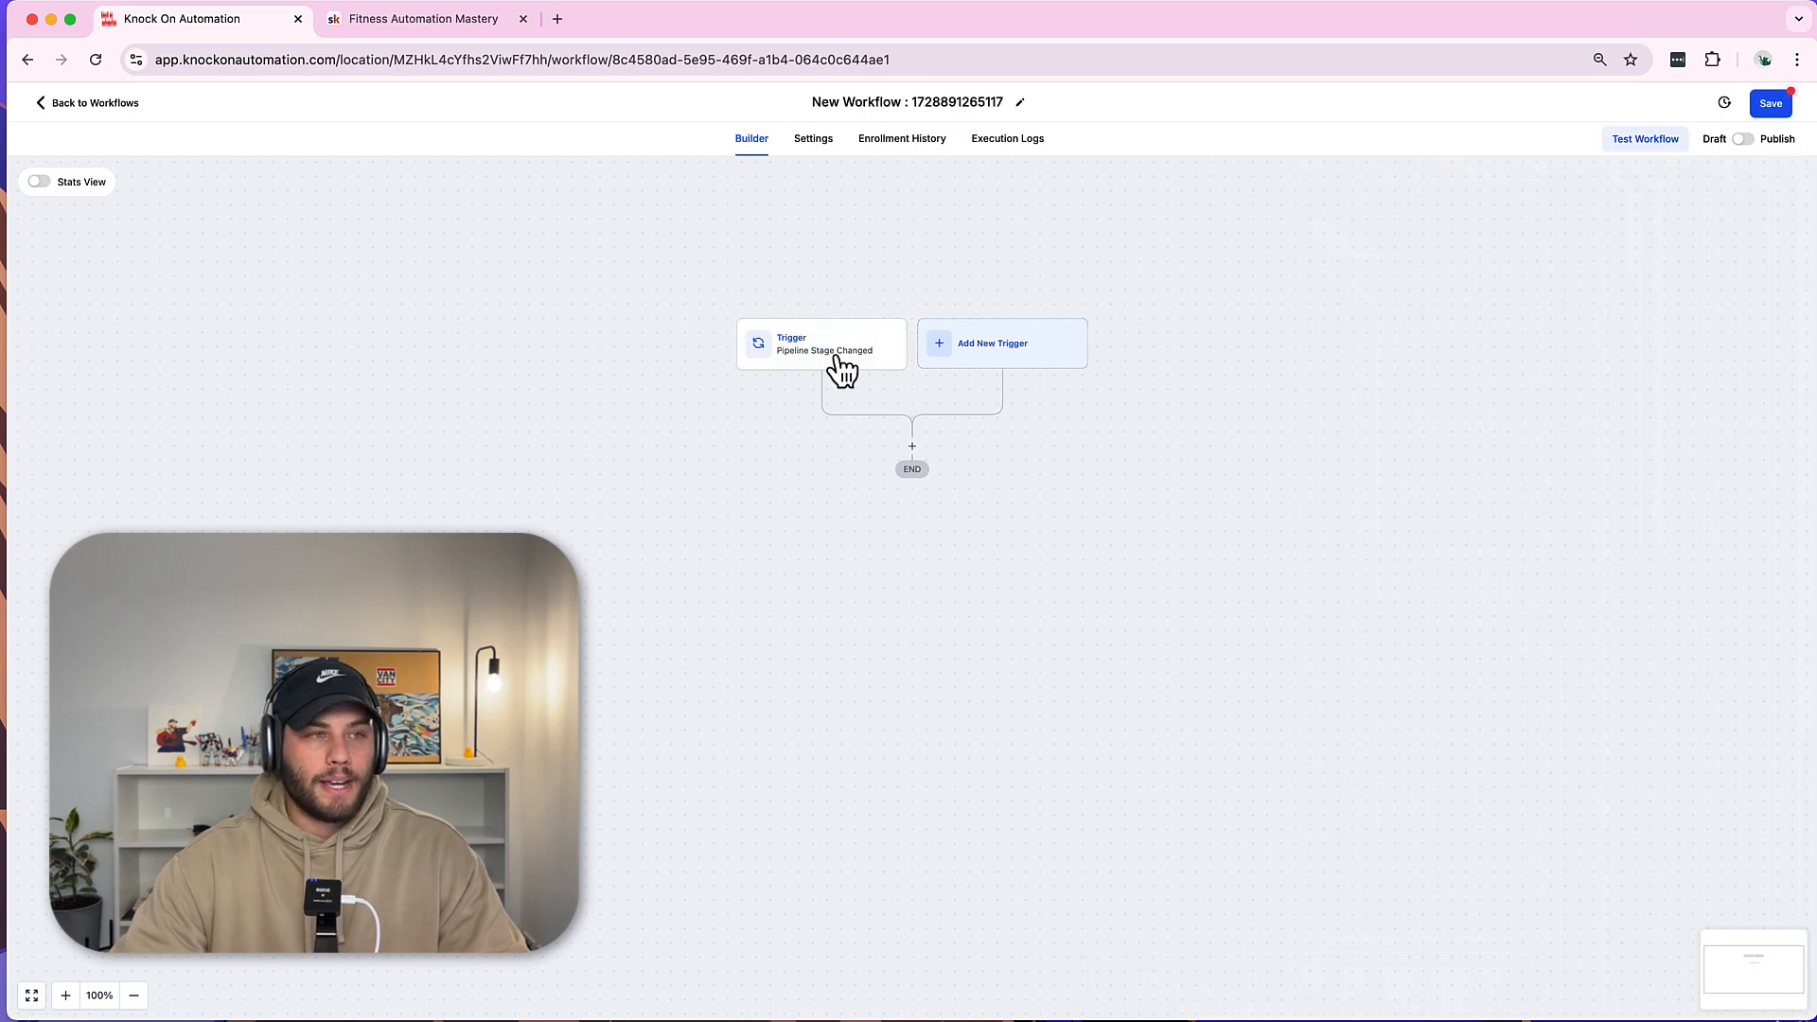
Add a Webhook action after the trigger and name it 'Skool integration'.
{"action": "left_click", "coordinate": [914, 458]}
{"action": "type", "text": "w"}
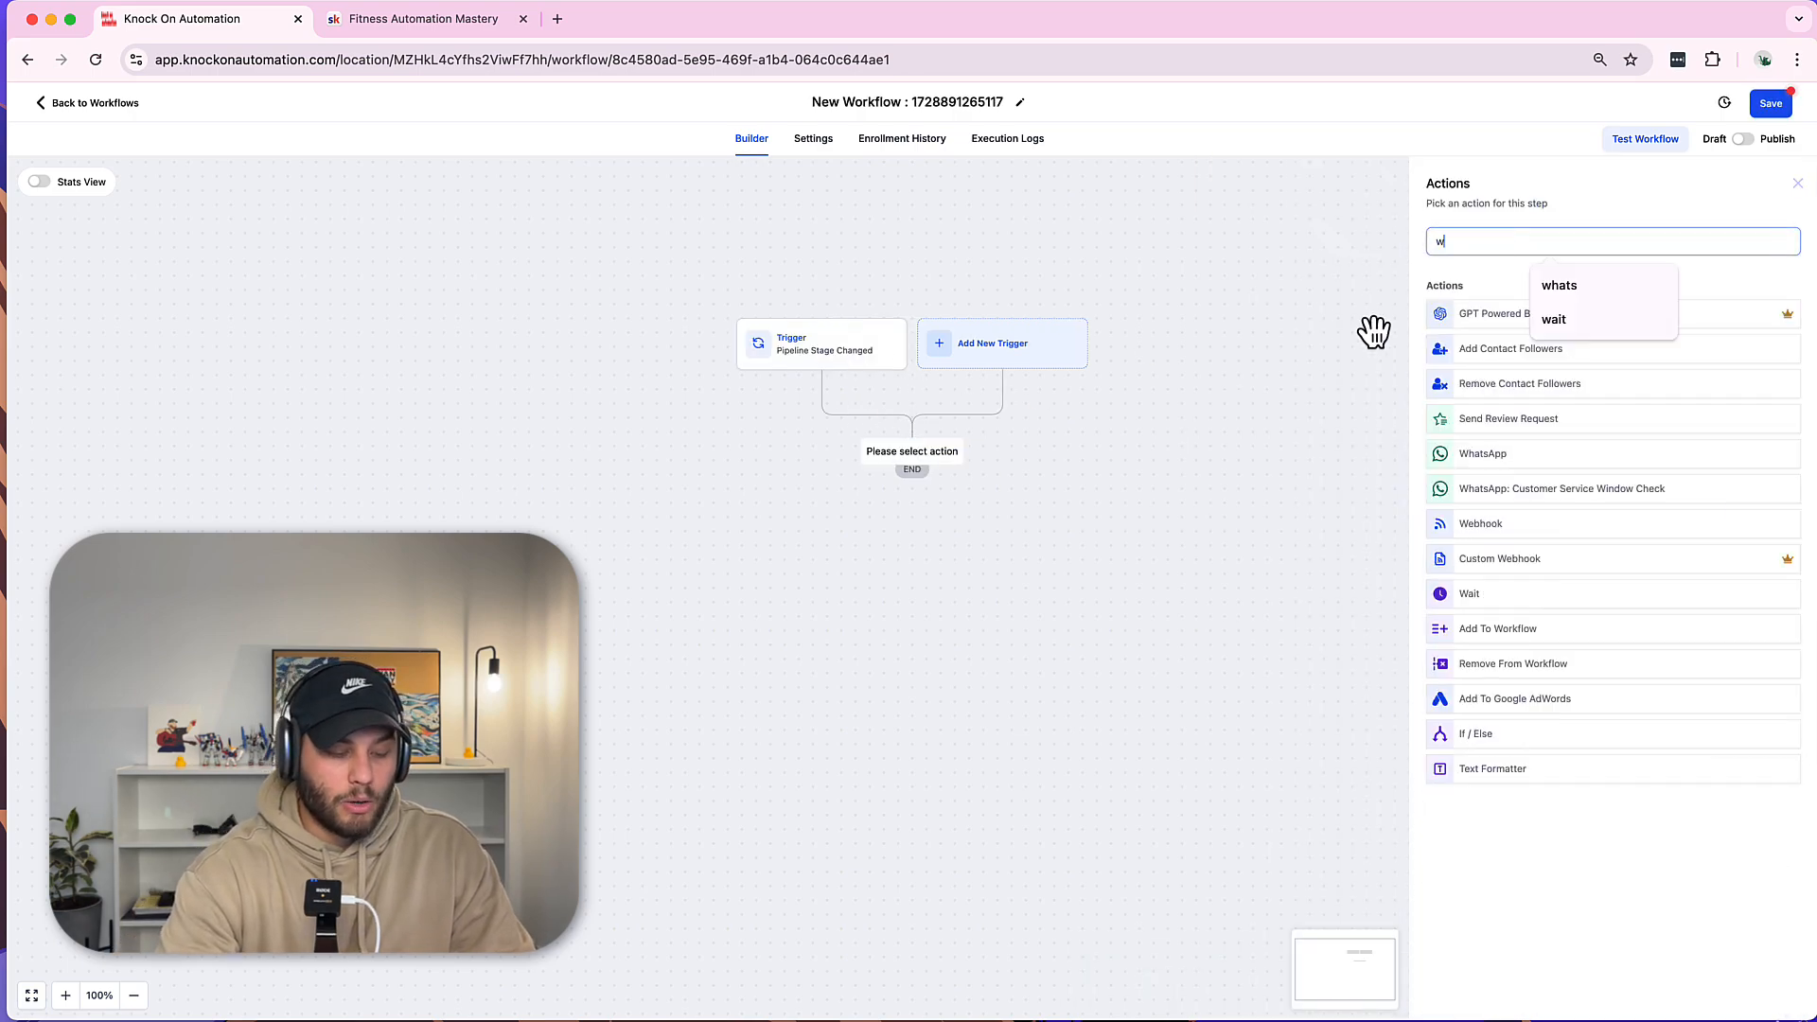
{"action": "type", "text": "eb"}
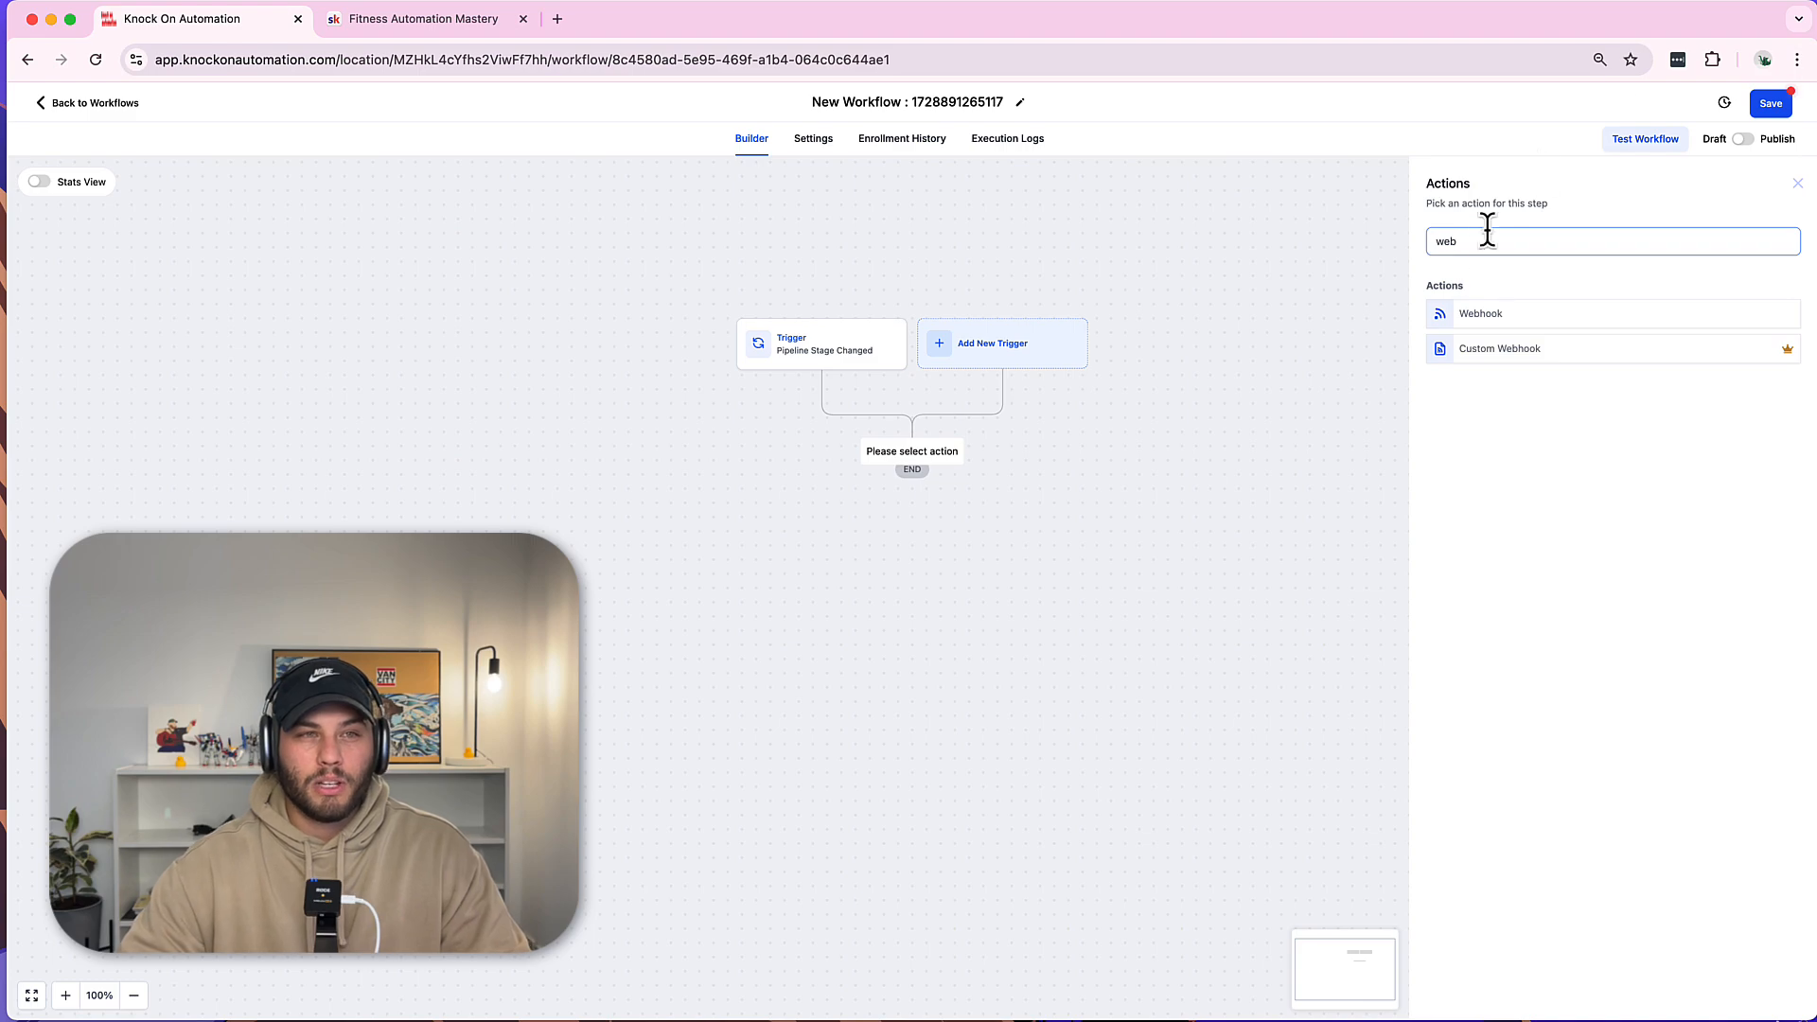
{"action": "left_click", "coordinate": [1507, 320]}
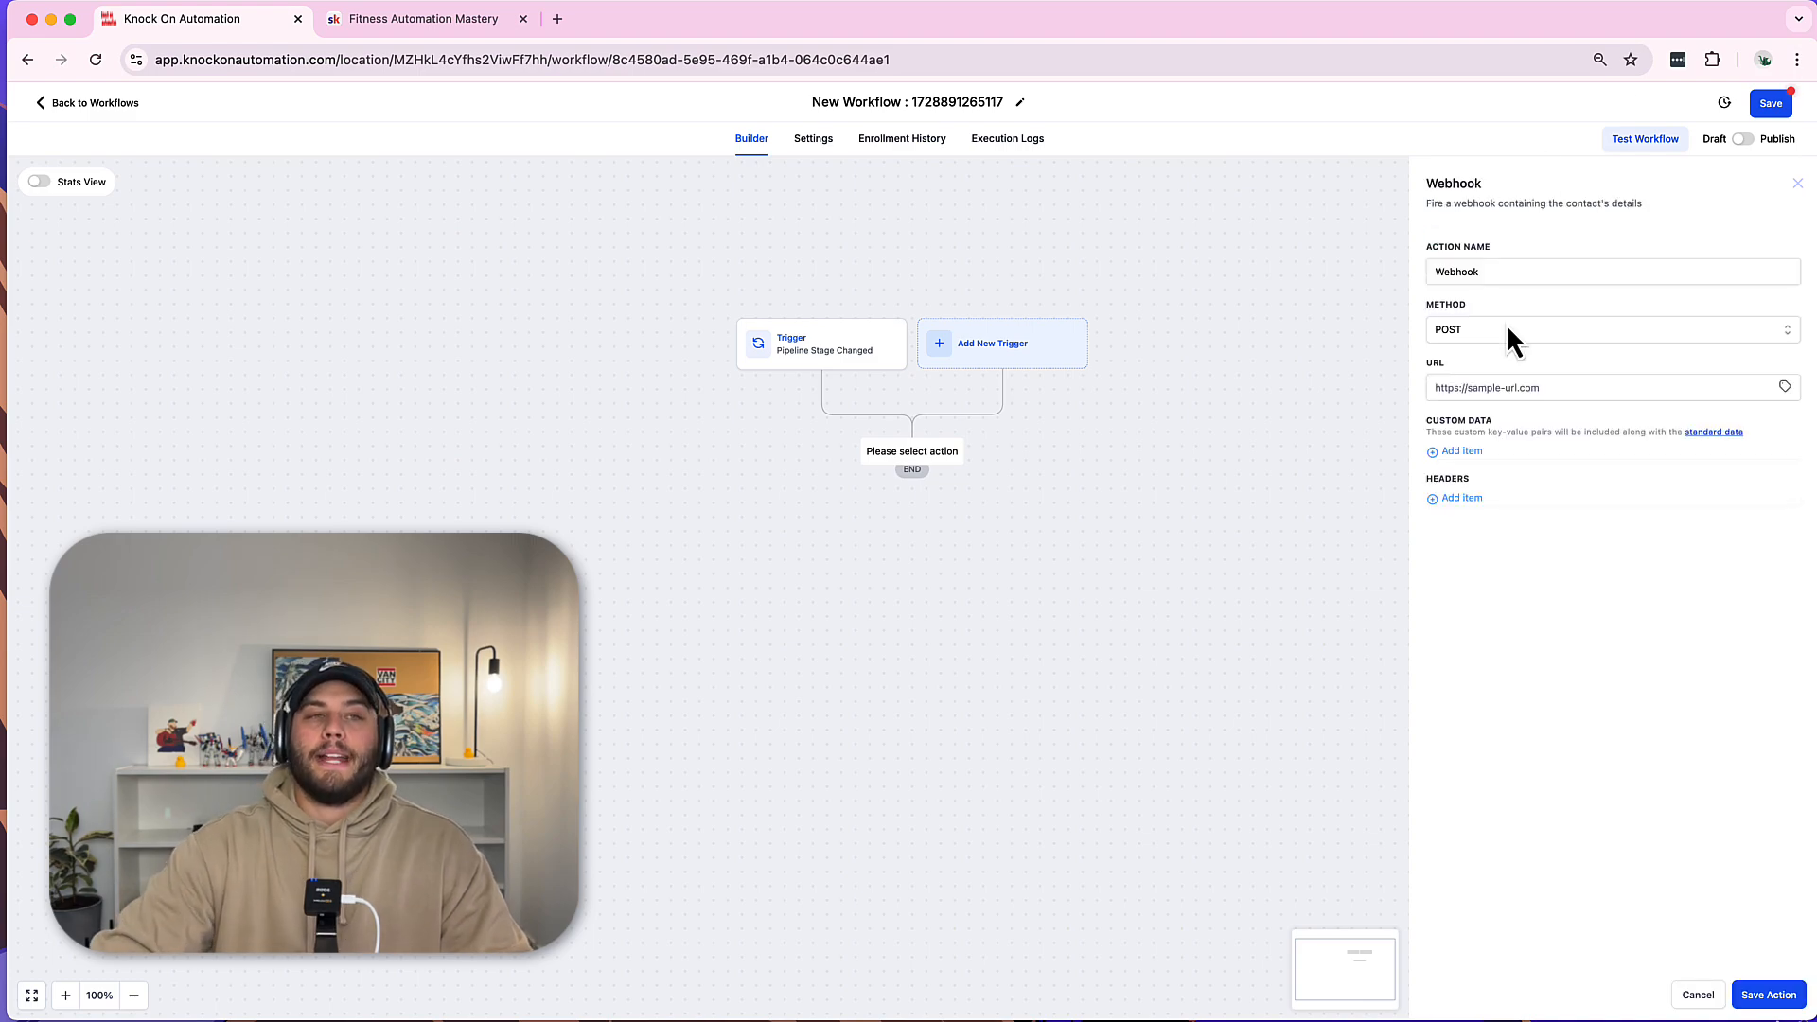
{"action": "left_click", "coordinate": [1460, 275]}
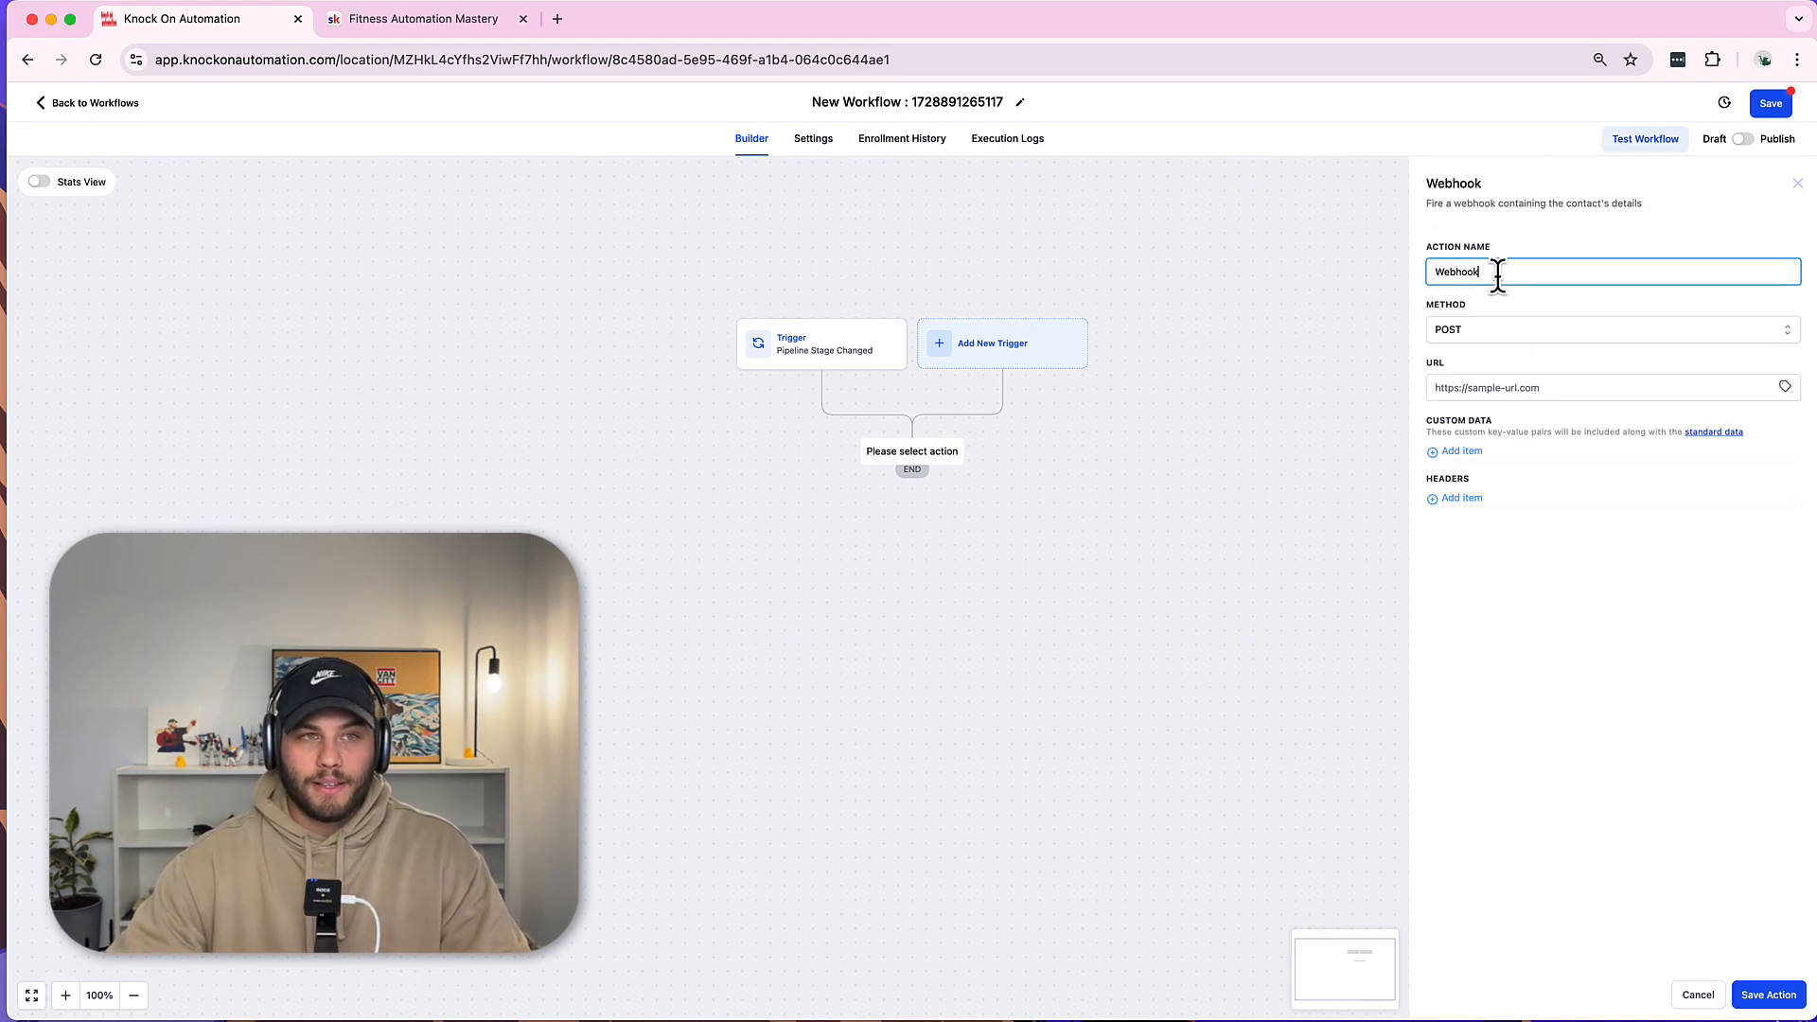
{"action": "key", "text": "super+a"}
{"action": "type", "text": "Skool"}
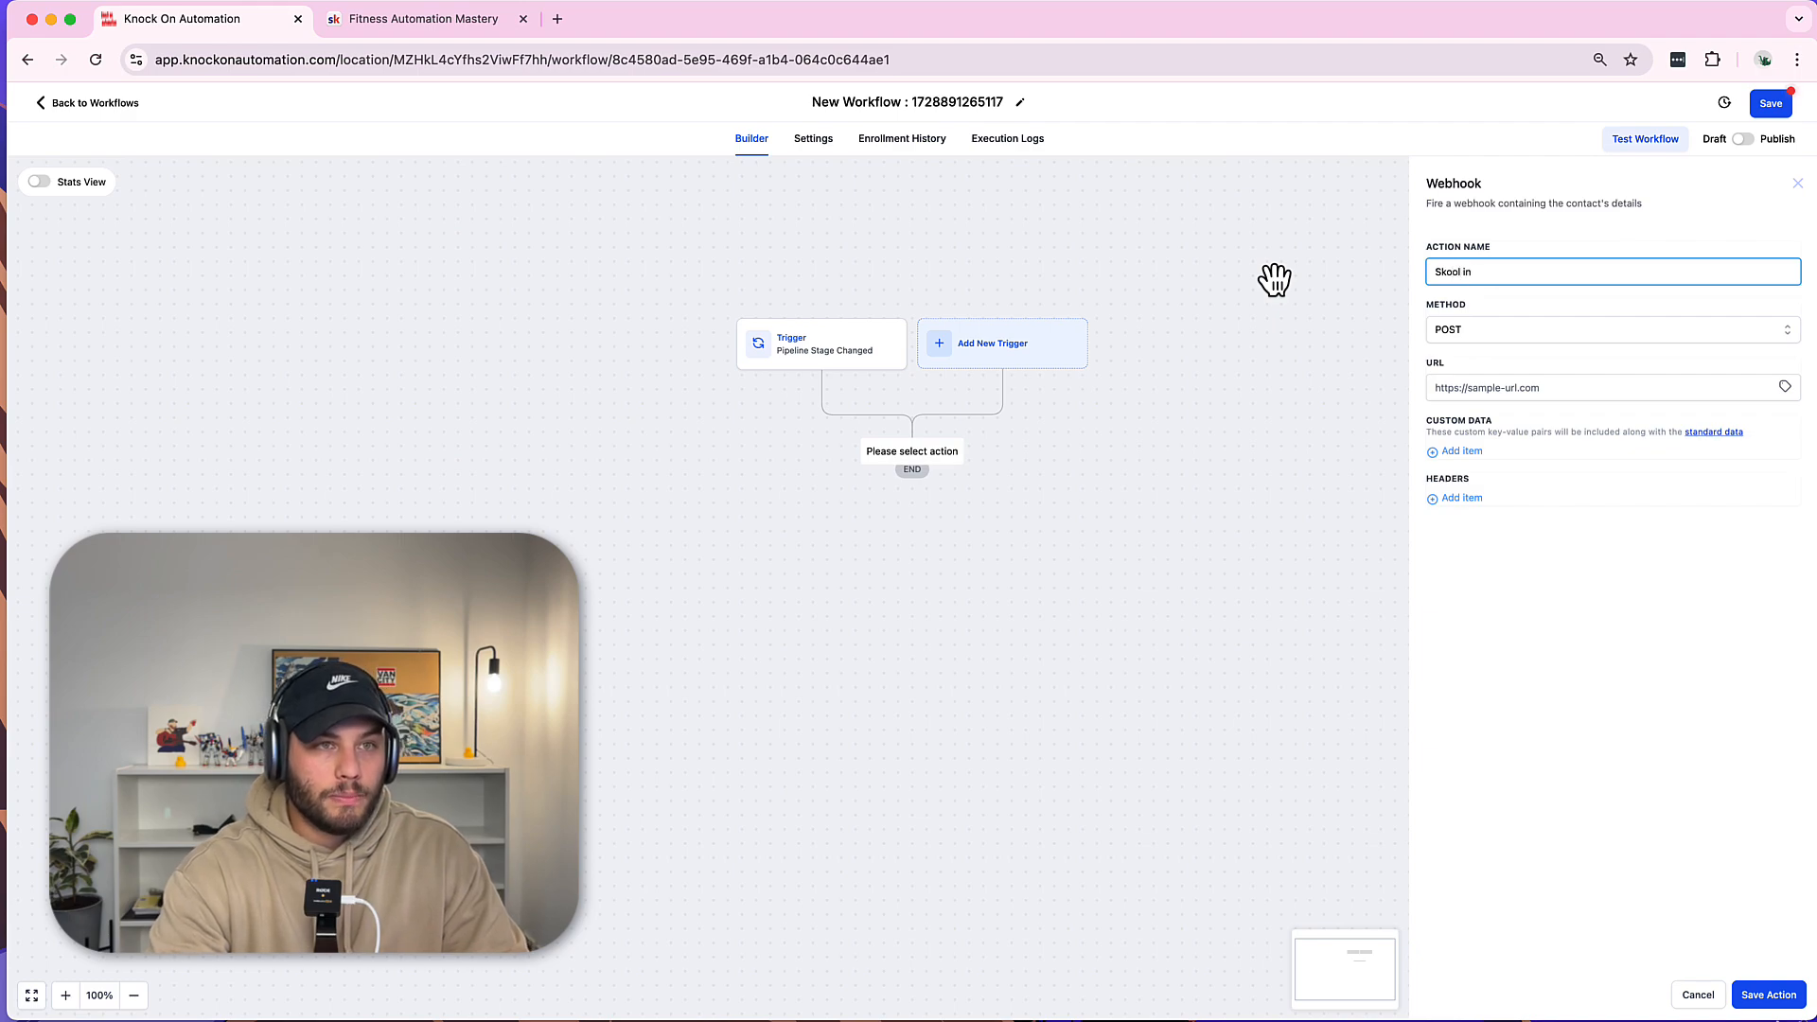
{"action": "type", "text": " integratio"}
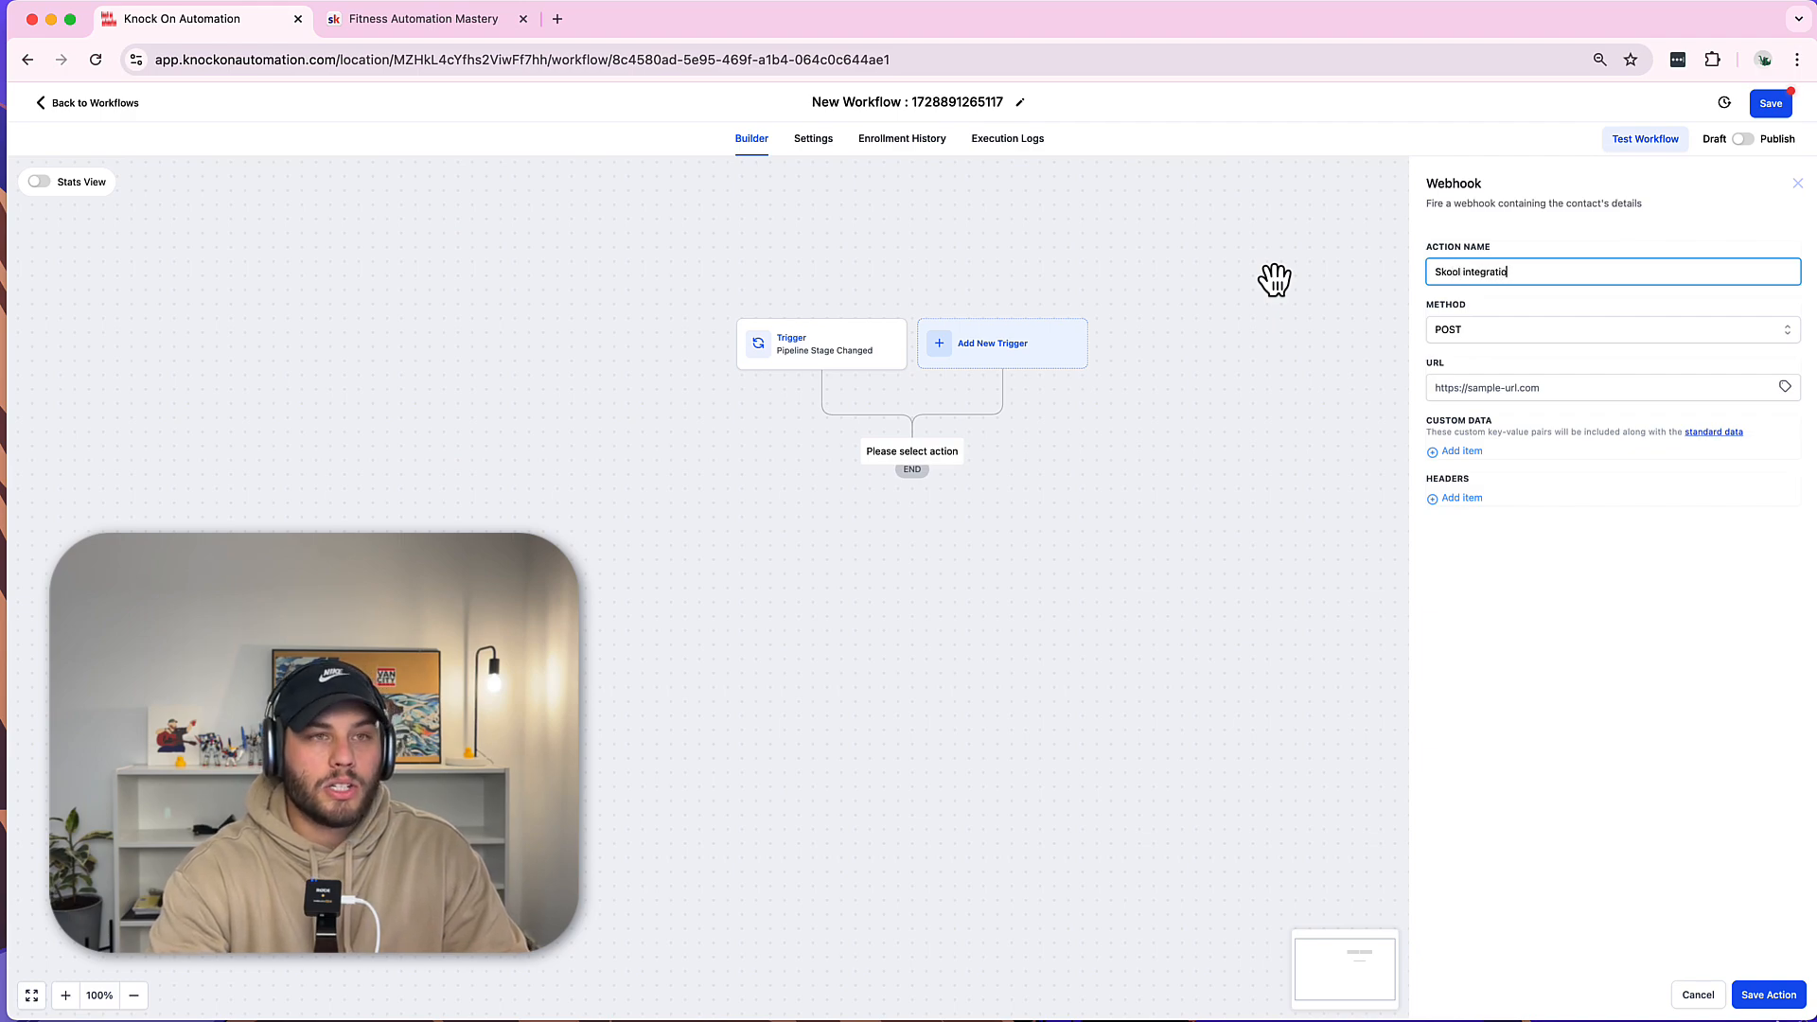
{"action": "type", "text": "n"}
{"action": "left_click", "coordinate": [1274, 279]}
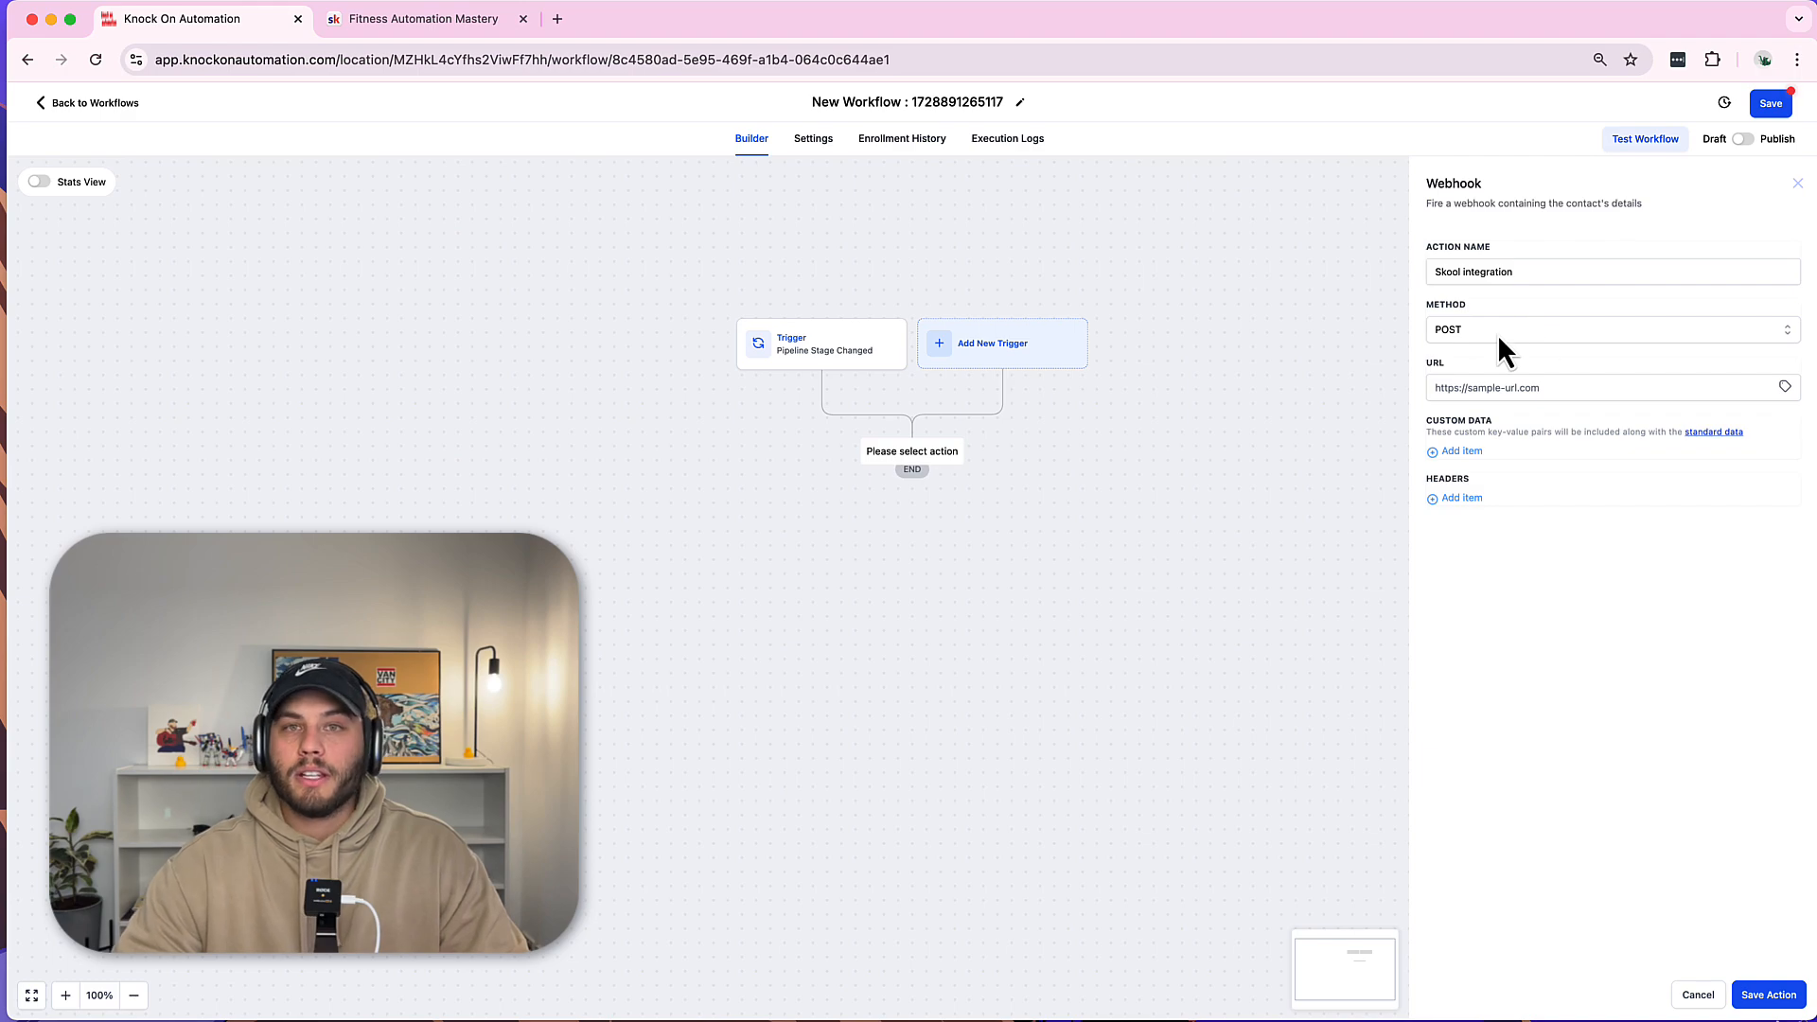
Paste the Skool webhook URL into the action's URL field and compare it with Skool's webhook settings.
{"action": "left_click", "coordinate": [1464, 388]}
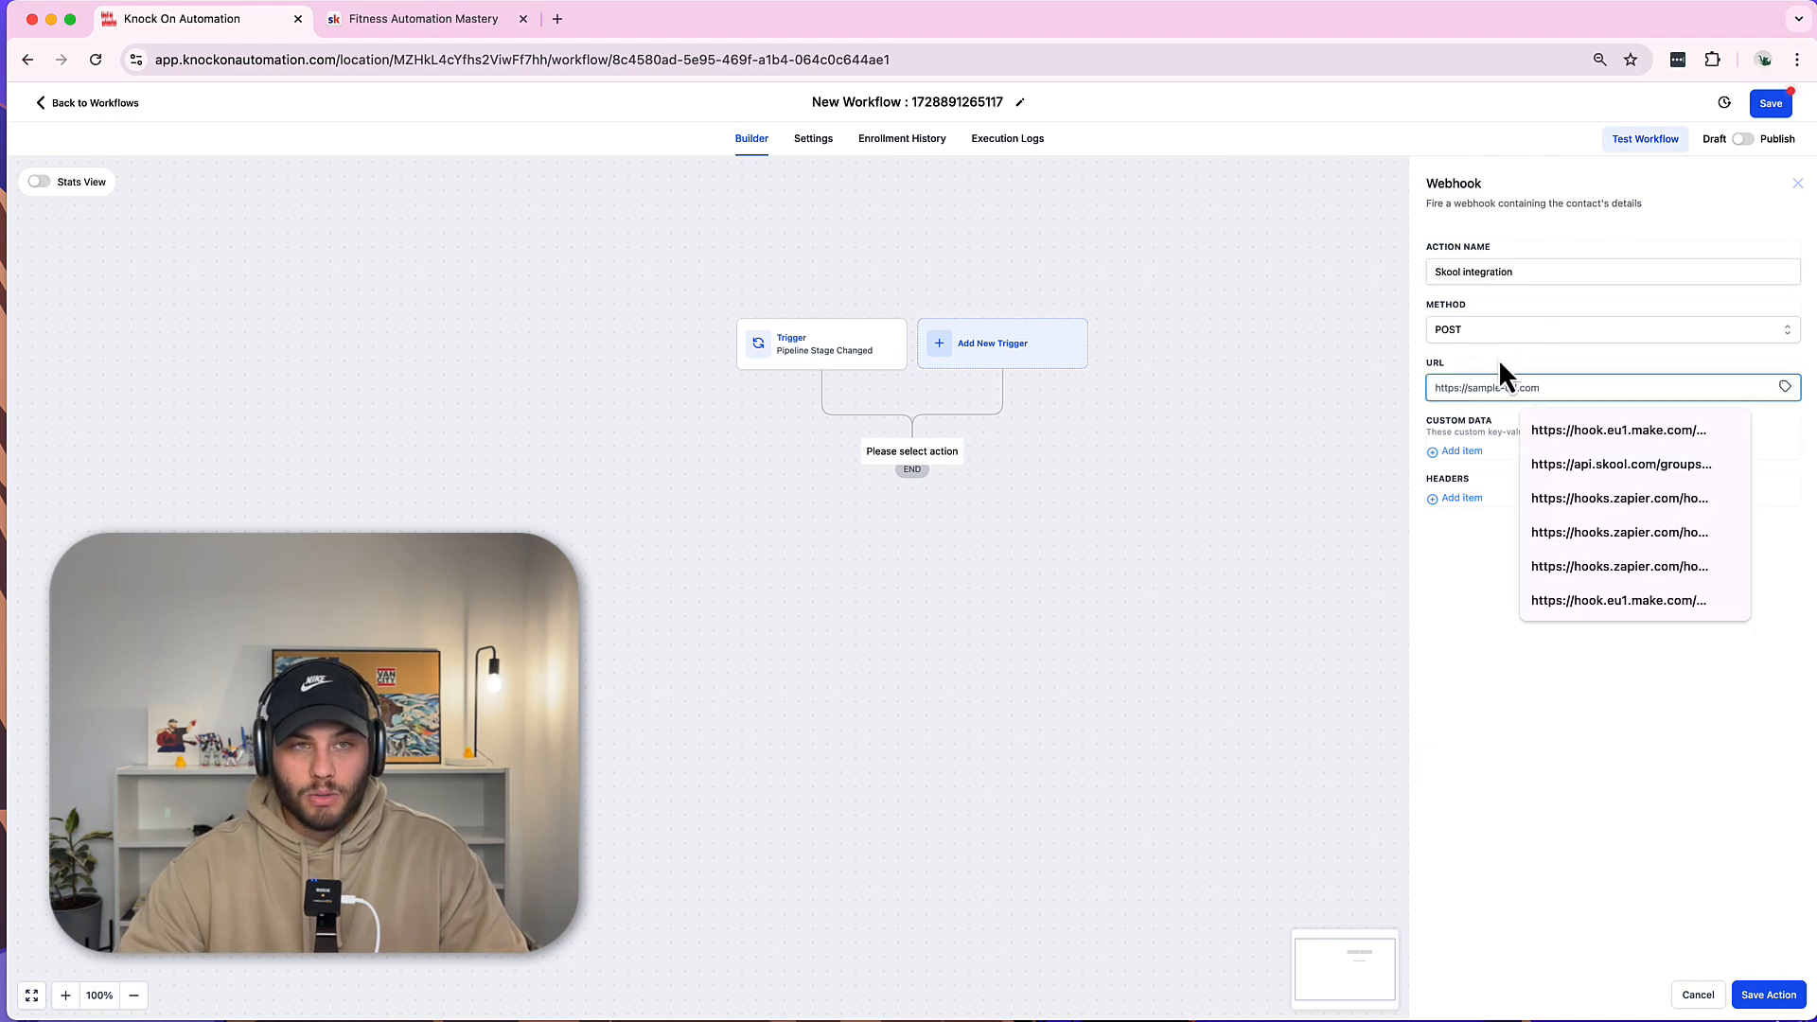
{"action": "key", "text": "cmd+v"}
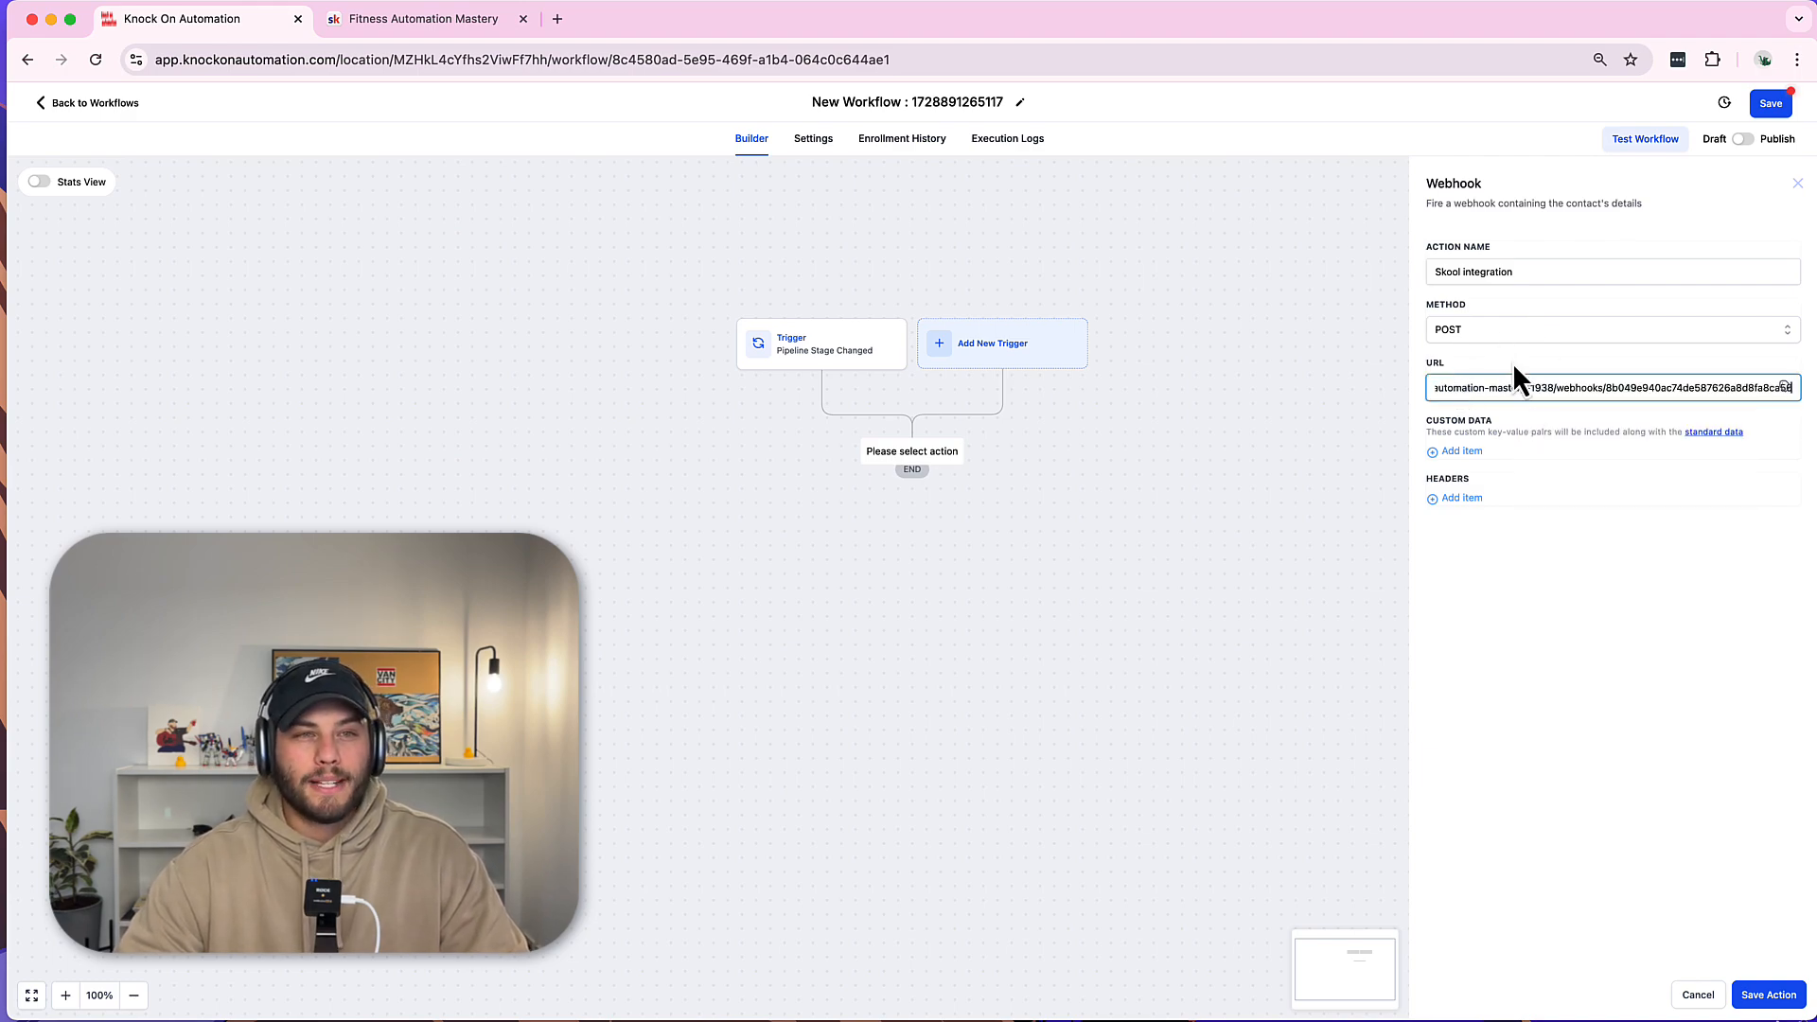
{"action": "left_click_drag", "start_coordinate": [1699, 388], "coordinate": [1788, 388]}
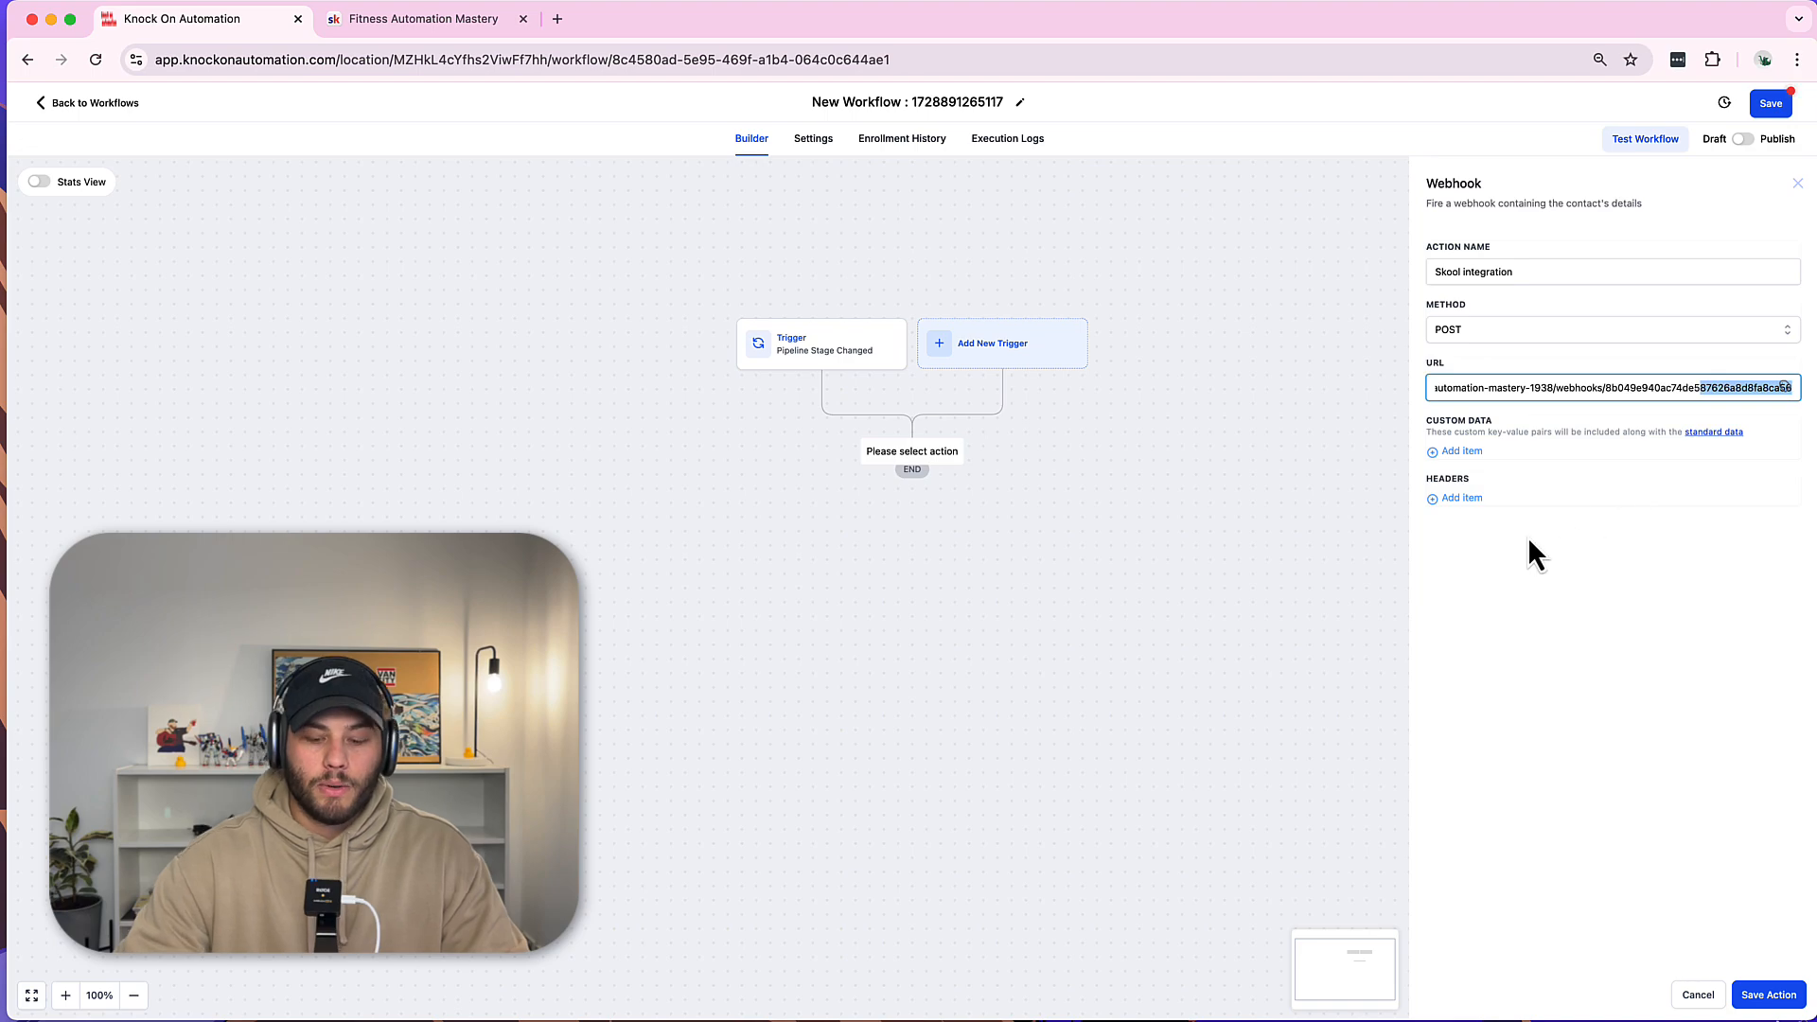
{"action": "key", "text": "Right"}
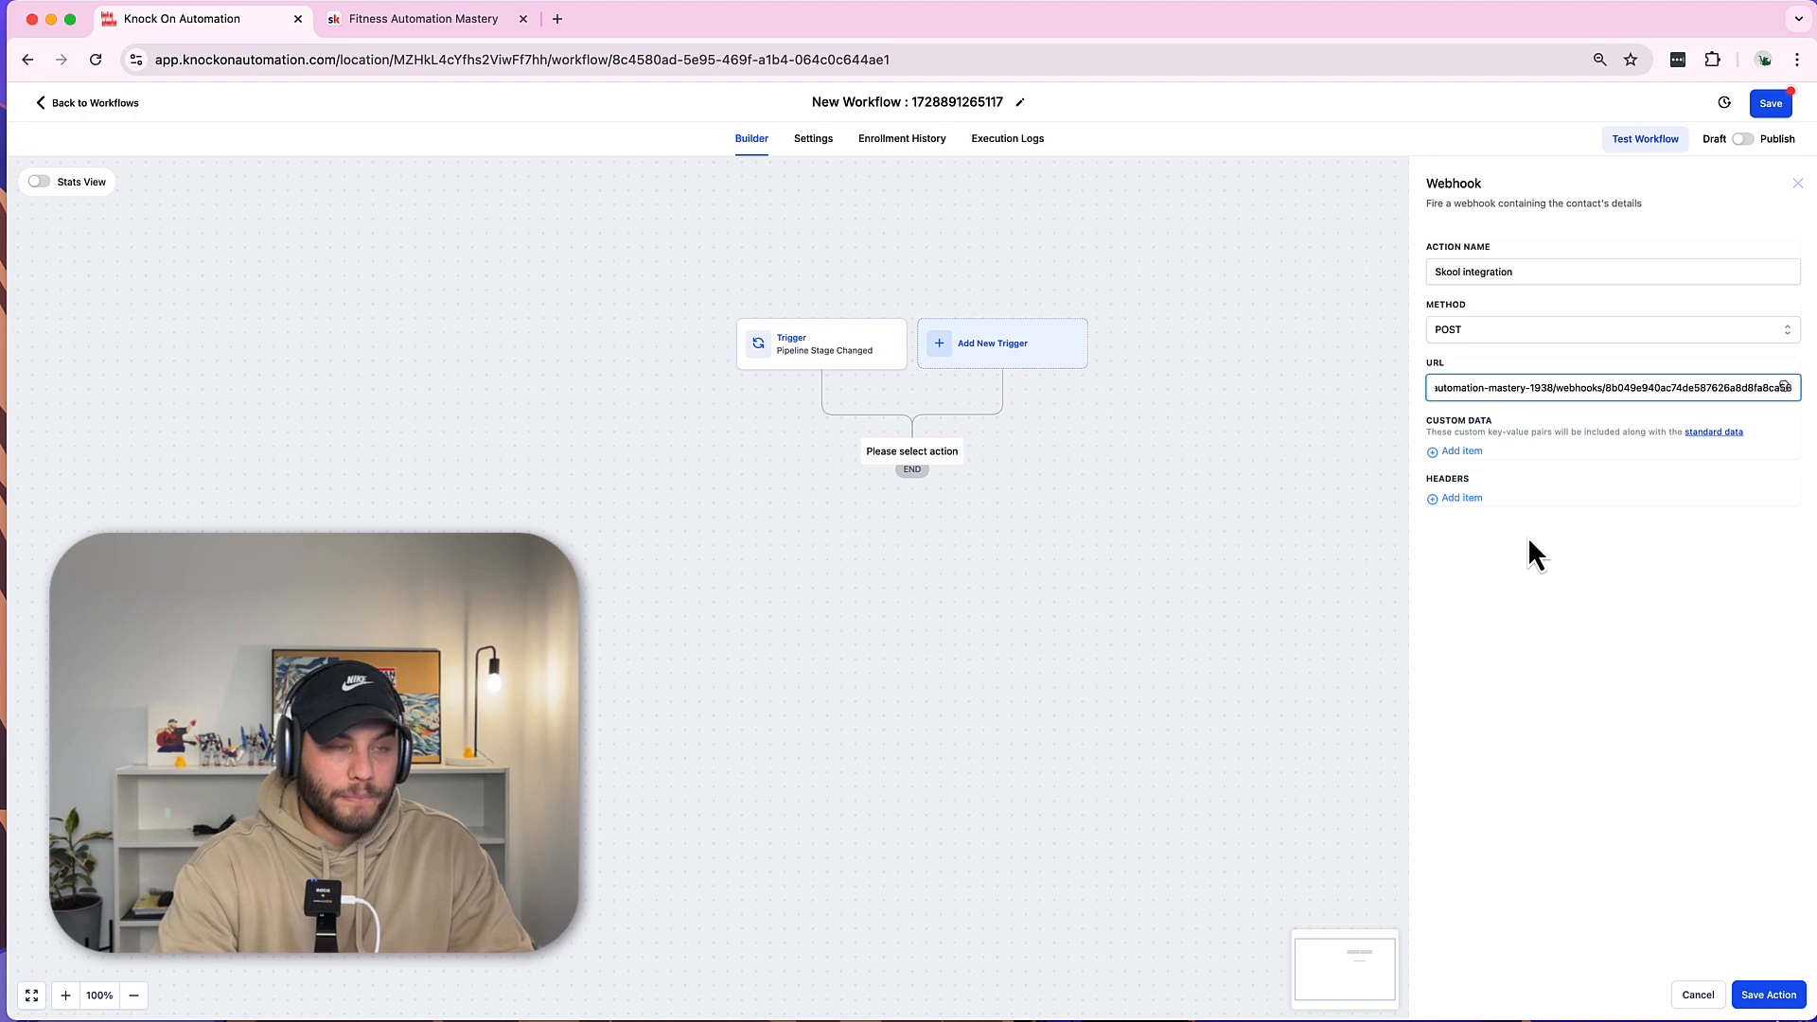
{"action": "left_click", "coordinate": [473, 19]}
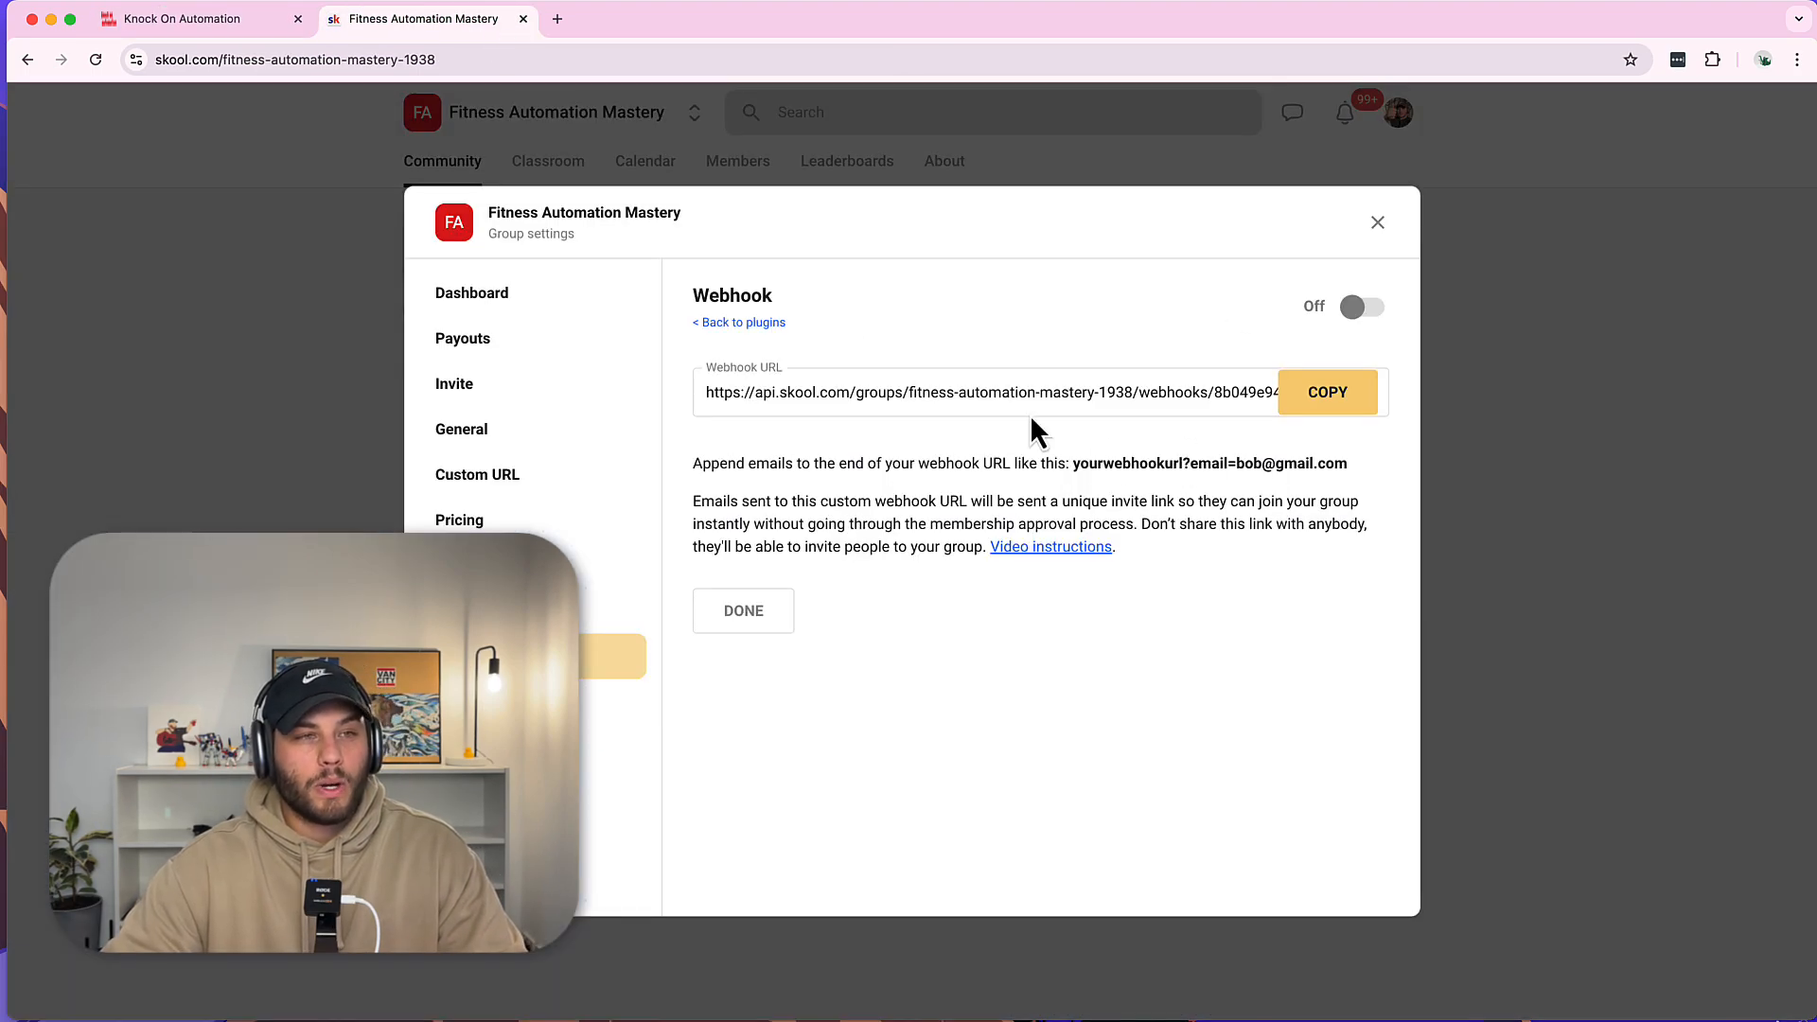
Replace the URL field with the Skool webhook URL and append ?email= to it.
{"action": "left_click", "coordinate": [258, 23]}
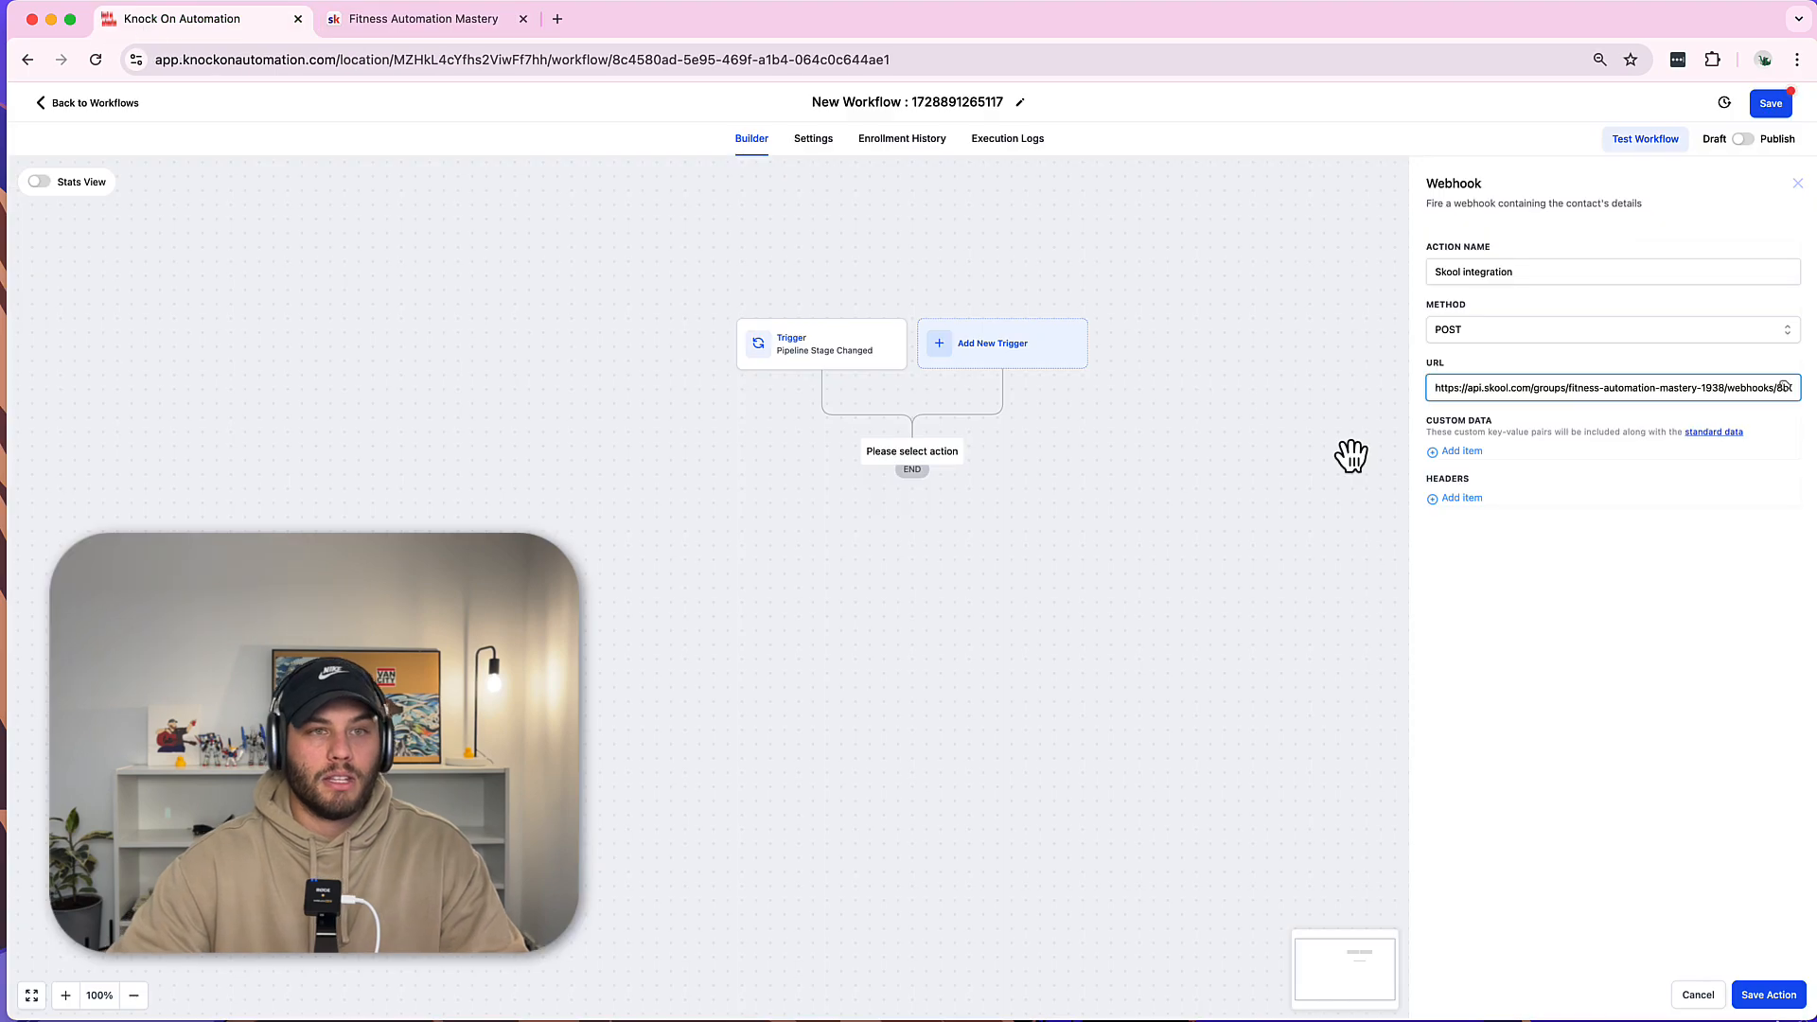
{"action": "left_click", "coordinate": [1783, 387]}
{"action": "key", "text": "super+a"}
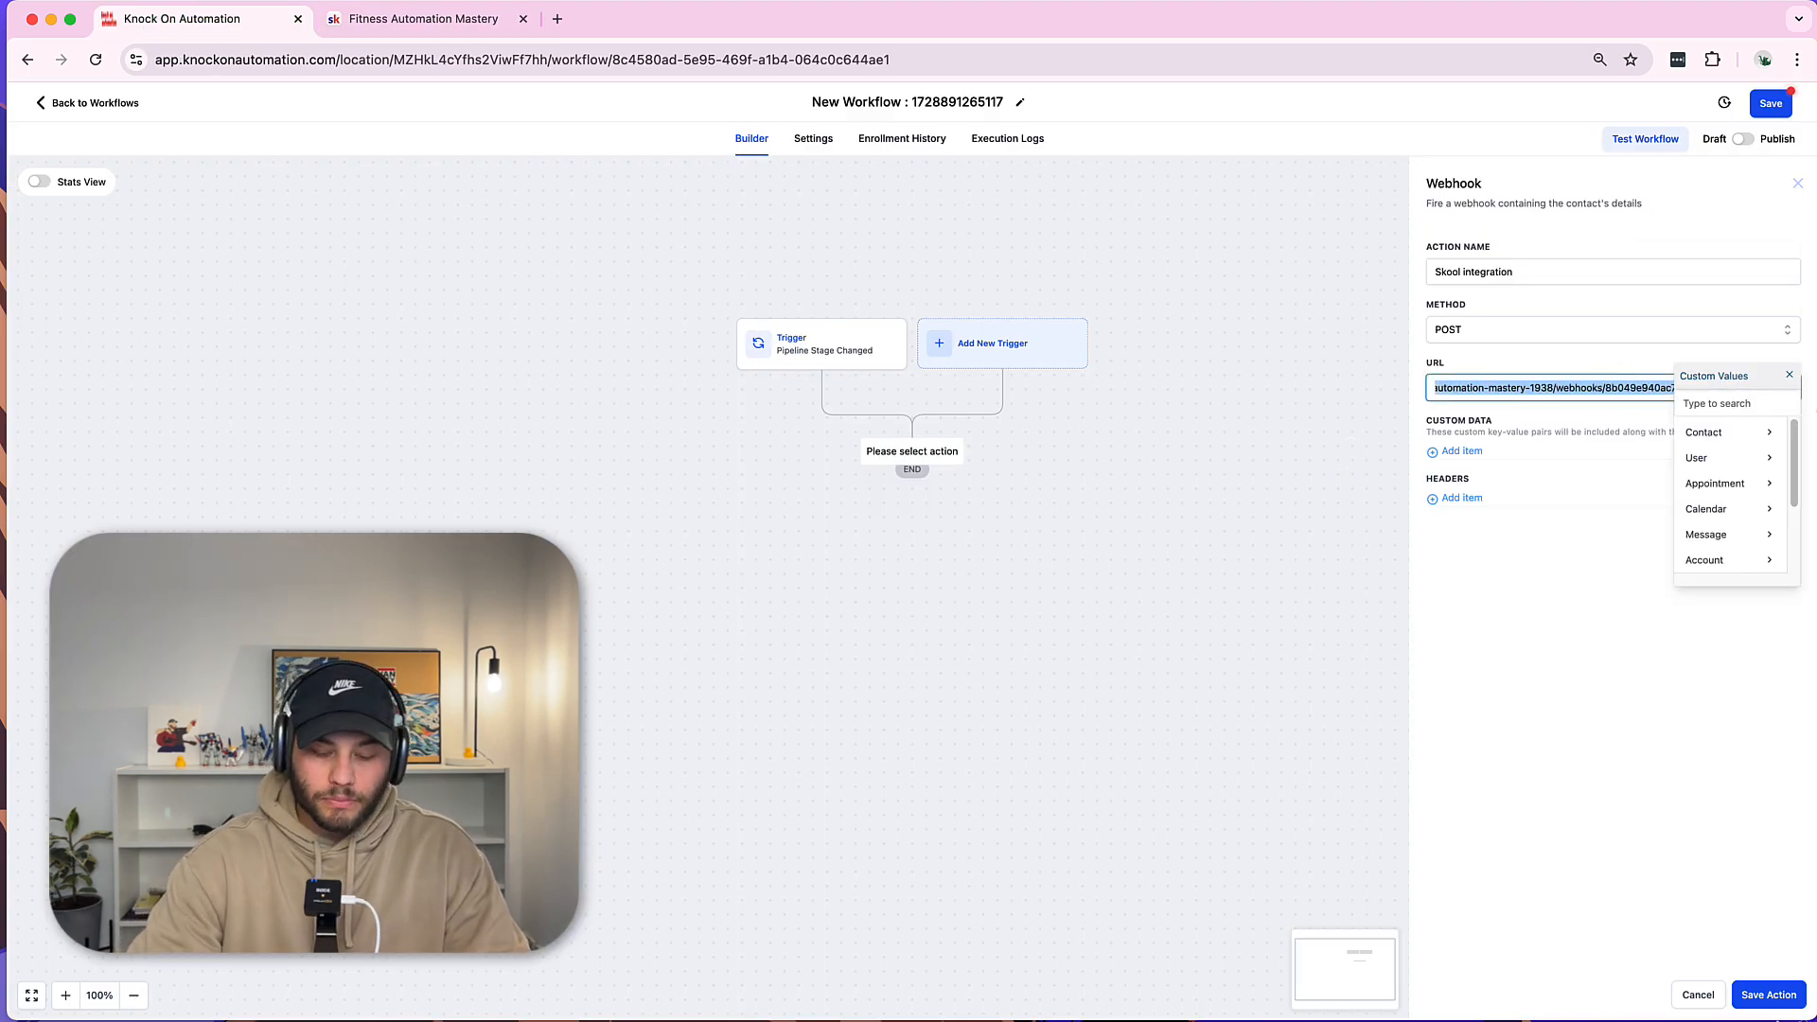
{"action": "key", "text": "super+v"}
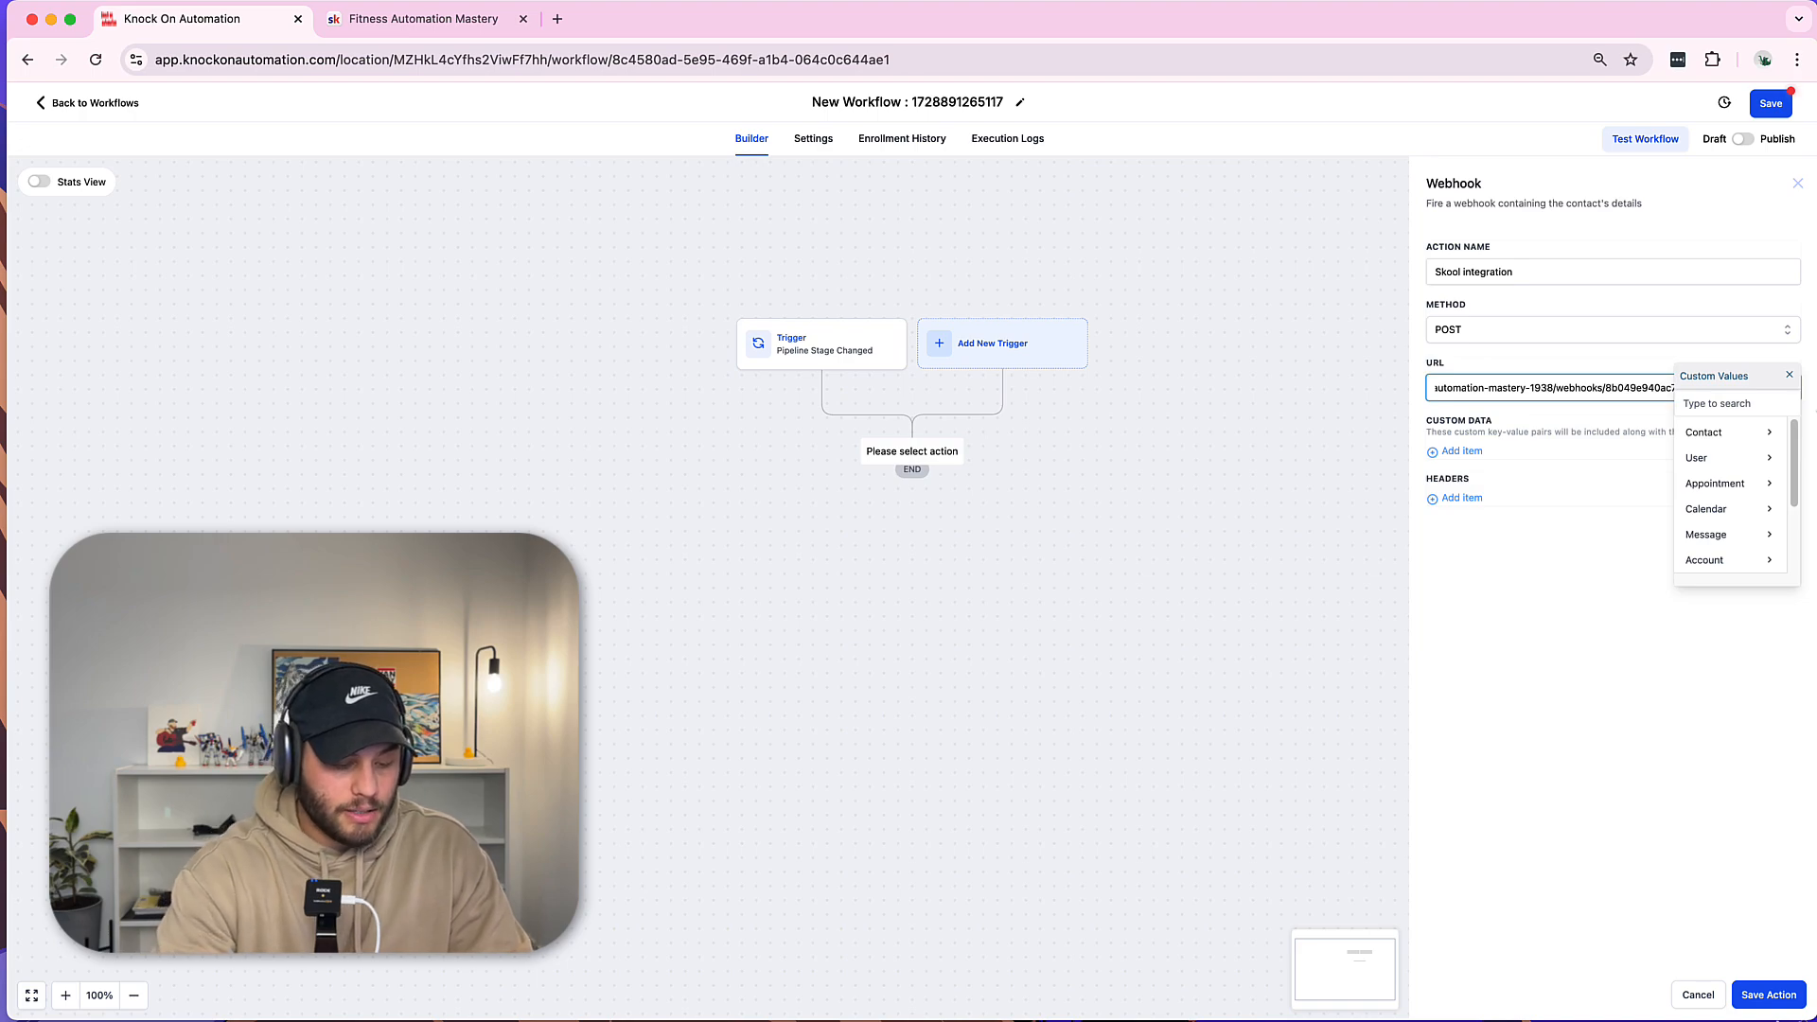
{"action": "type", "text": "?em"}
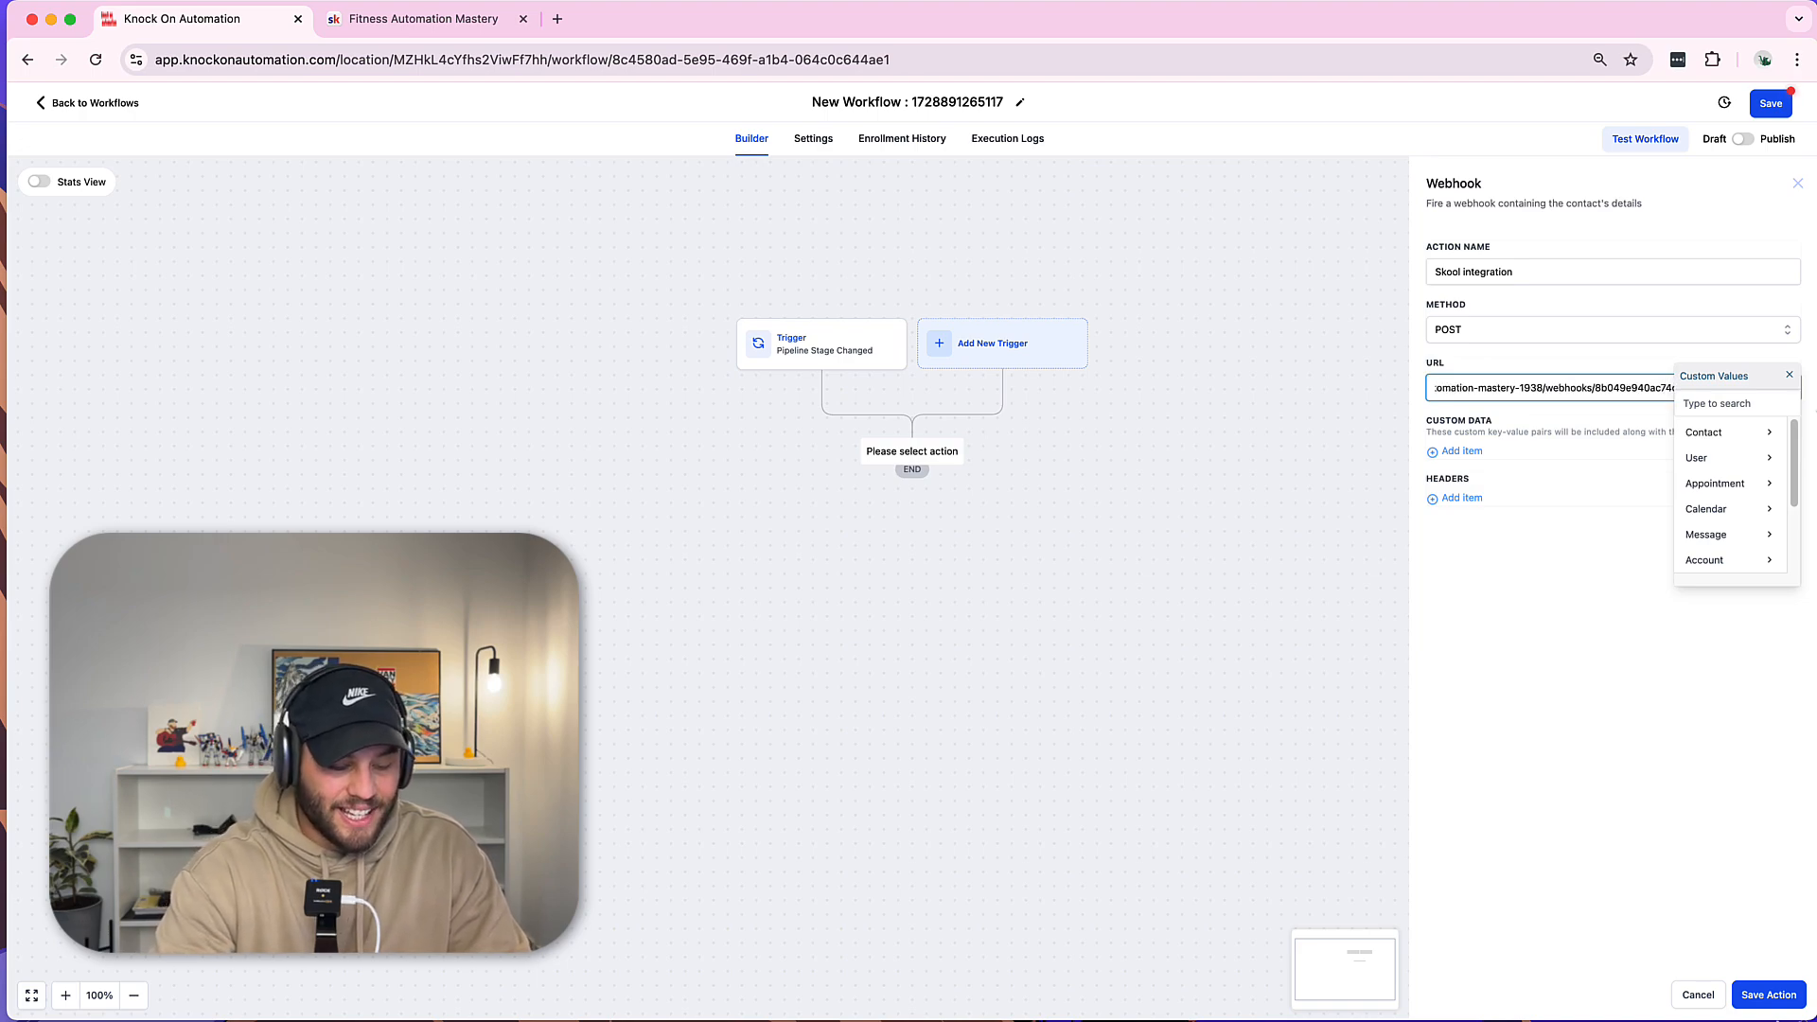
{"action": "type", "text": "ail="}
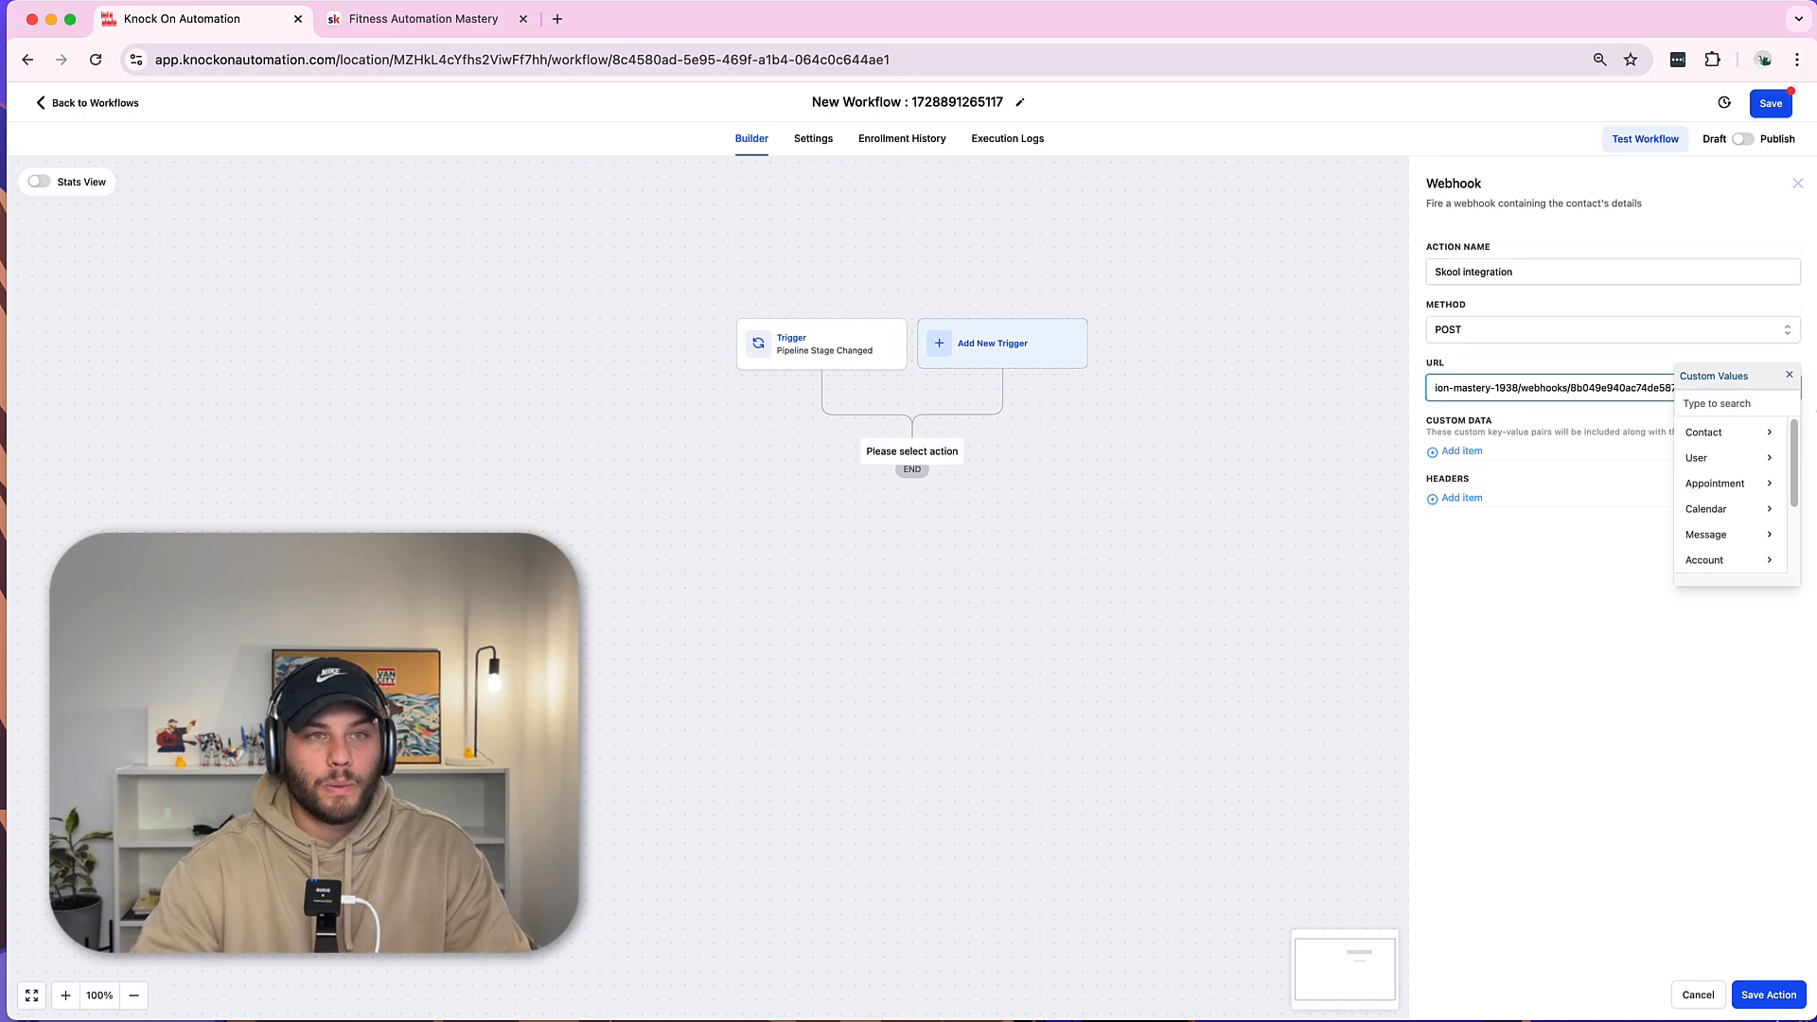
{"action": "left_click", "coordinate": [1587, 786]}
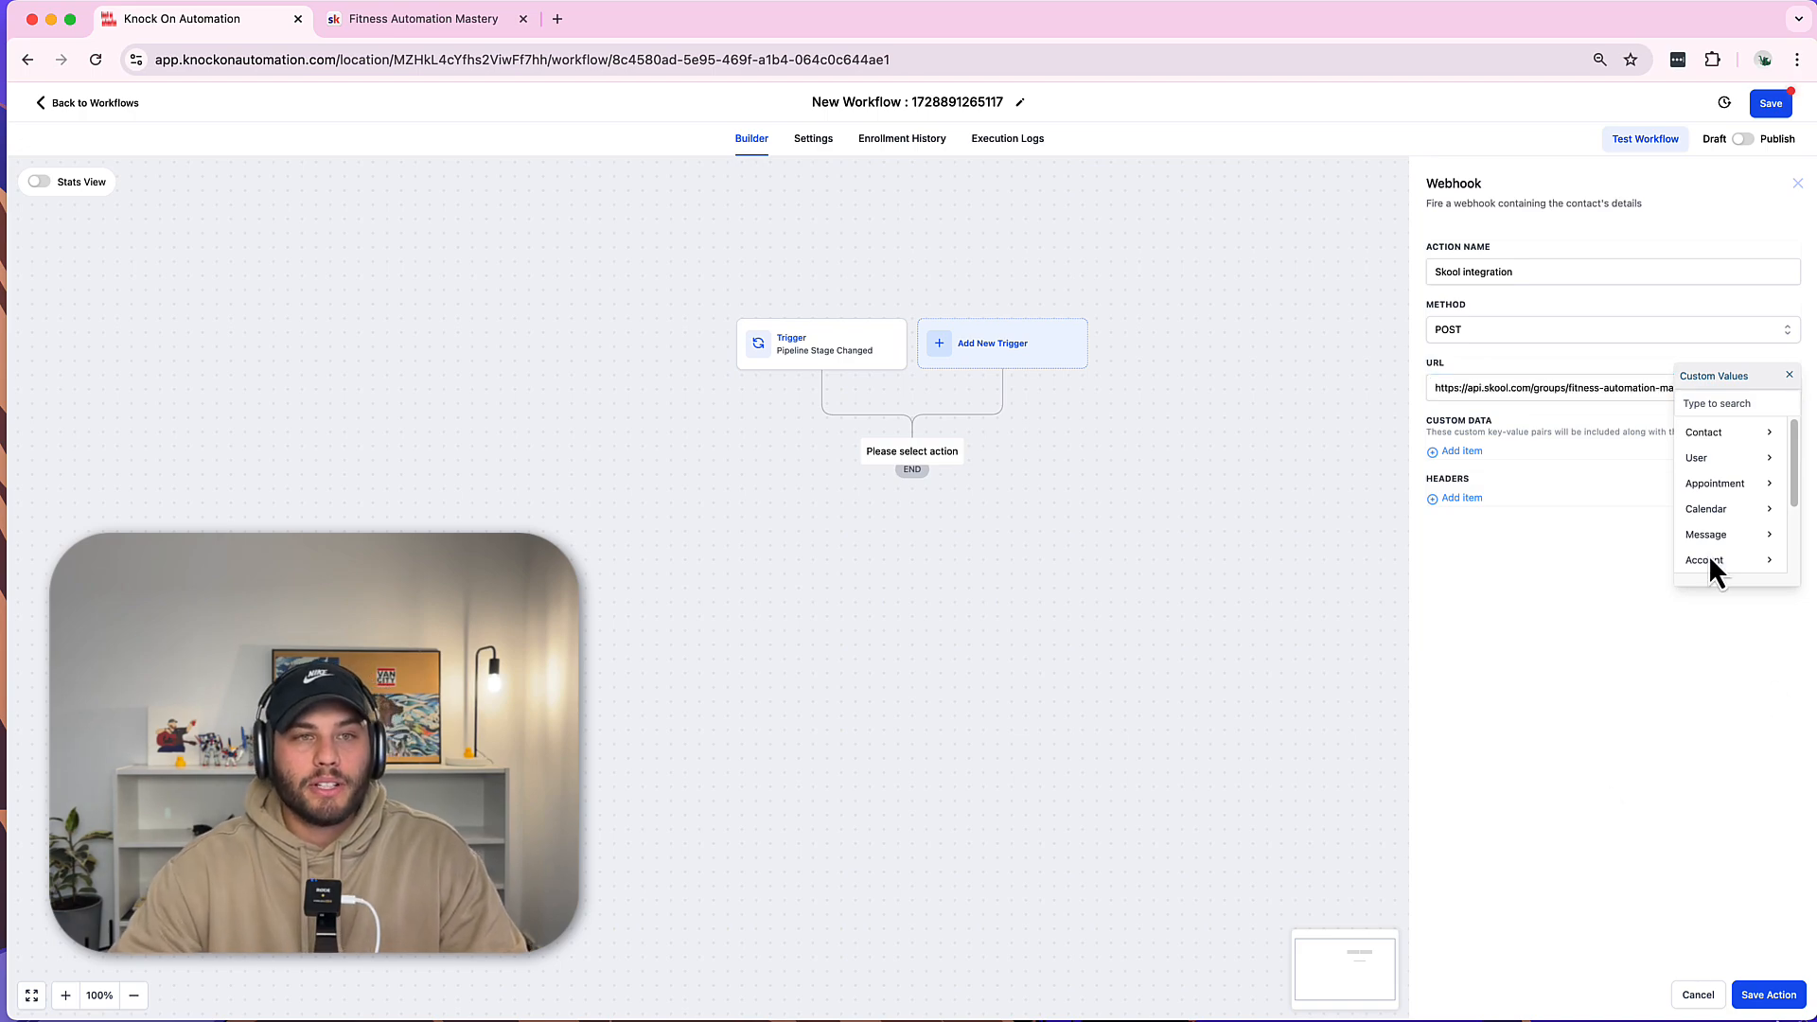
{"action": "left_click", "coordinate": [1790, 376]}
{"action": "left_click", "coordinate": [1753, 389]}
{"action": "key", "text": "super+shift+Right"}
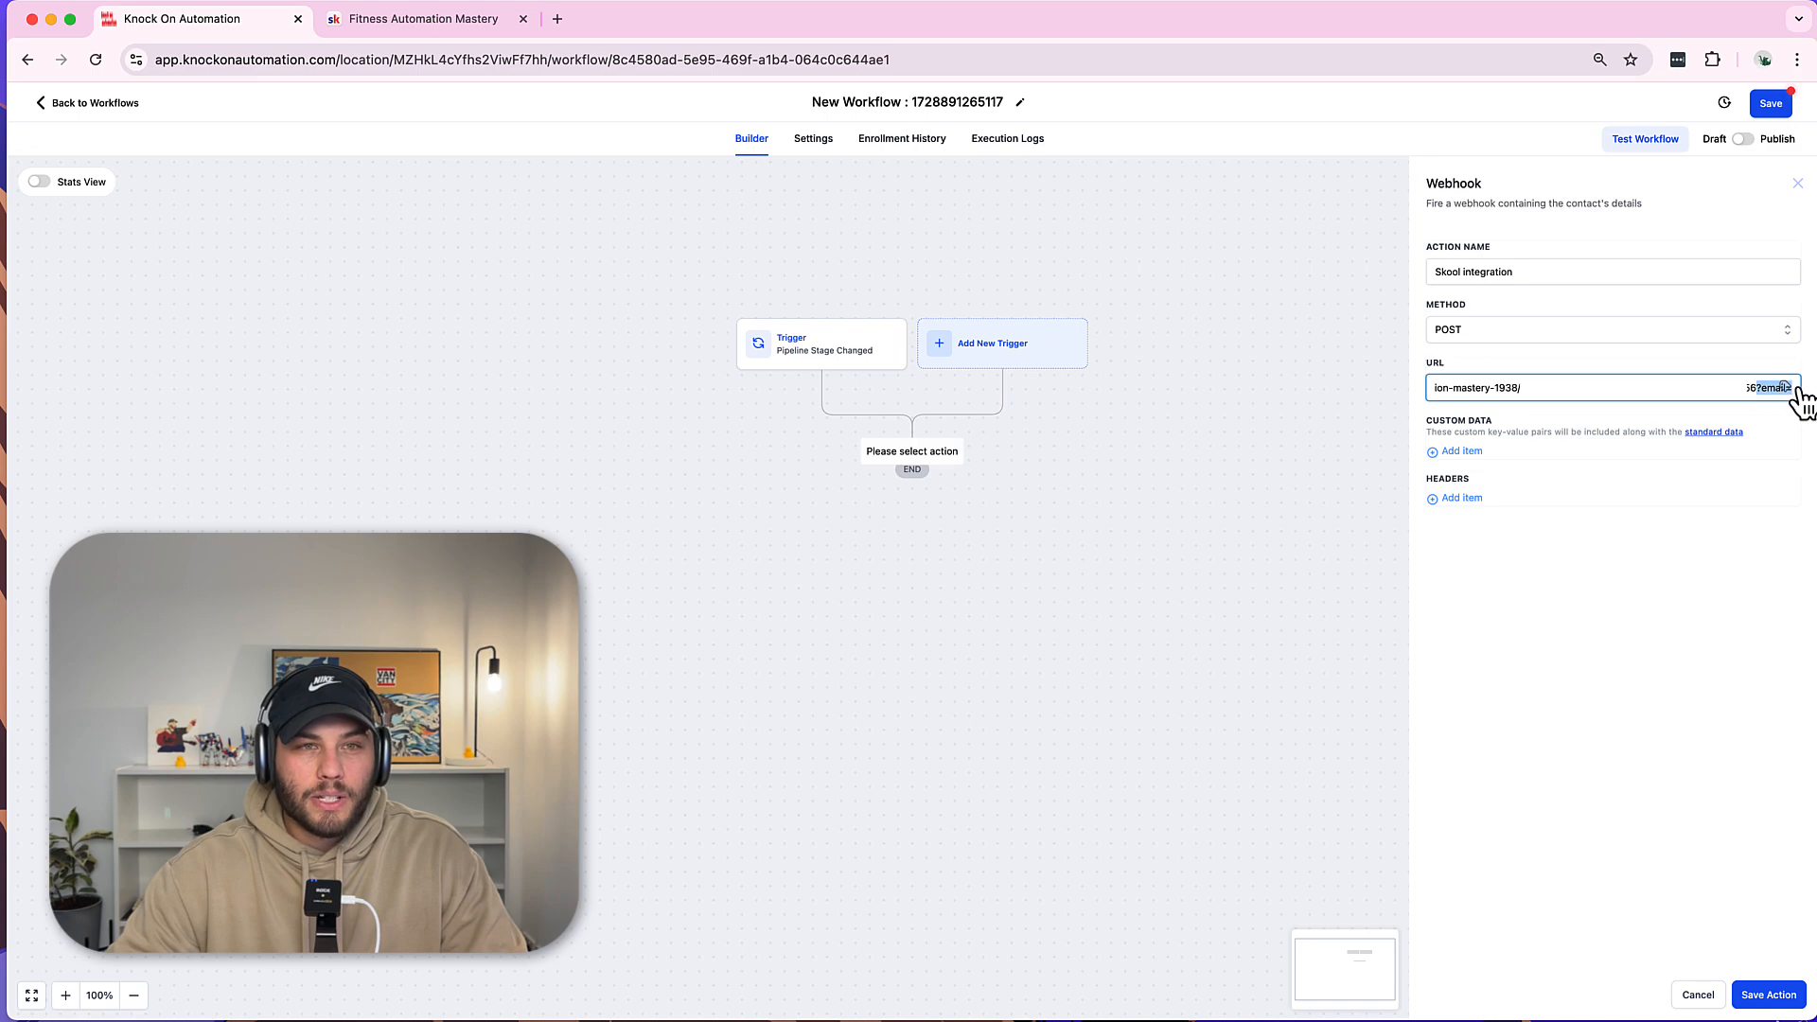
Insert the Contact > Email custom value after ?email= and save the webhook action.
{"action": "left_click", "coordinate": [463, 26]}
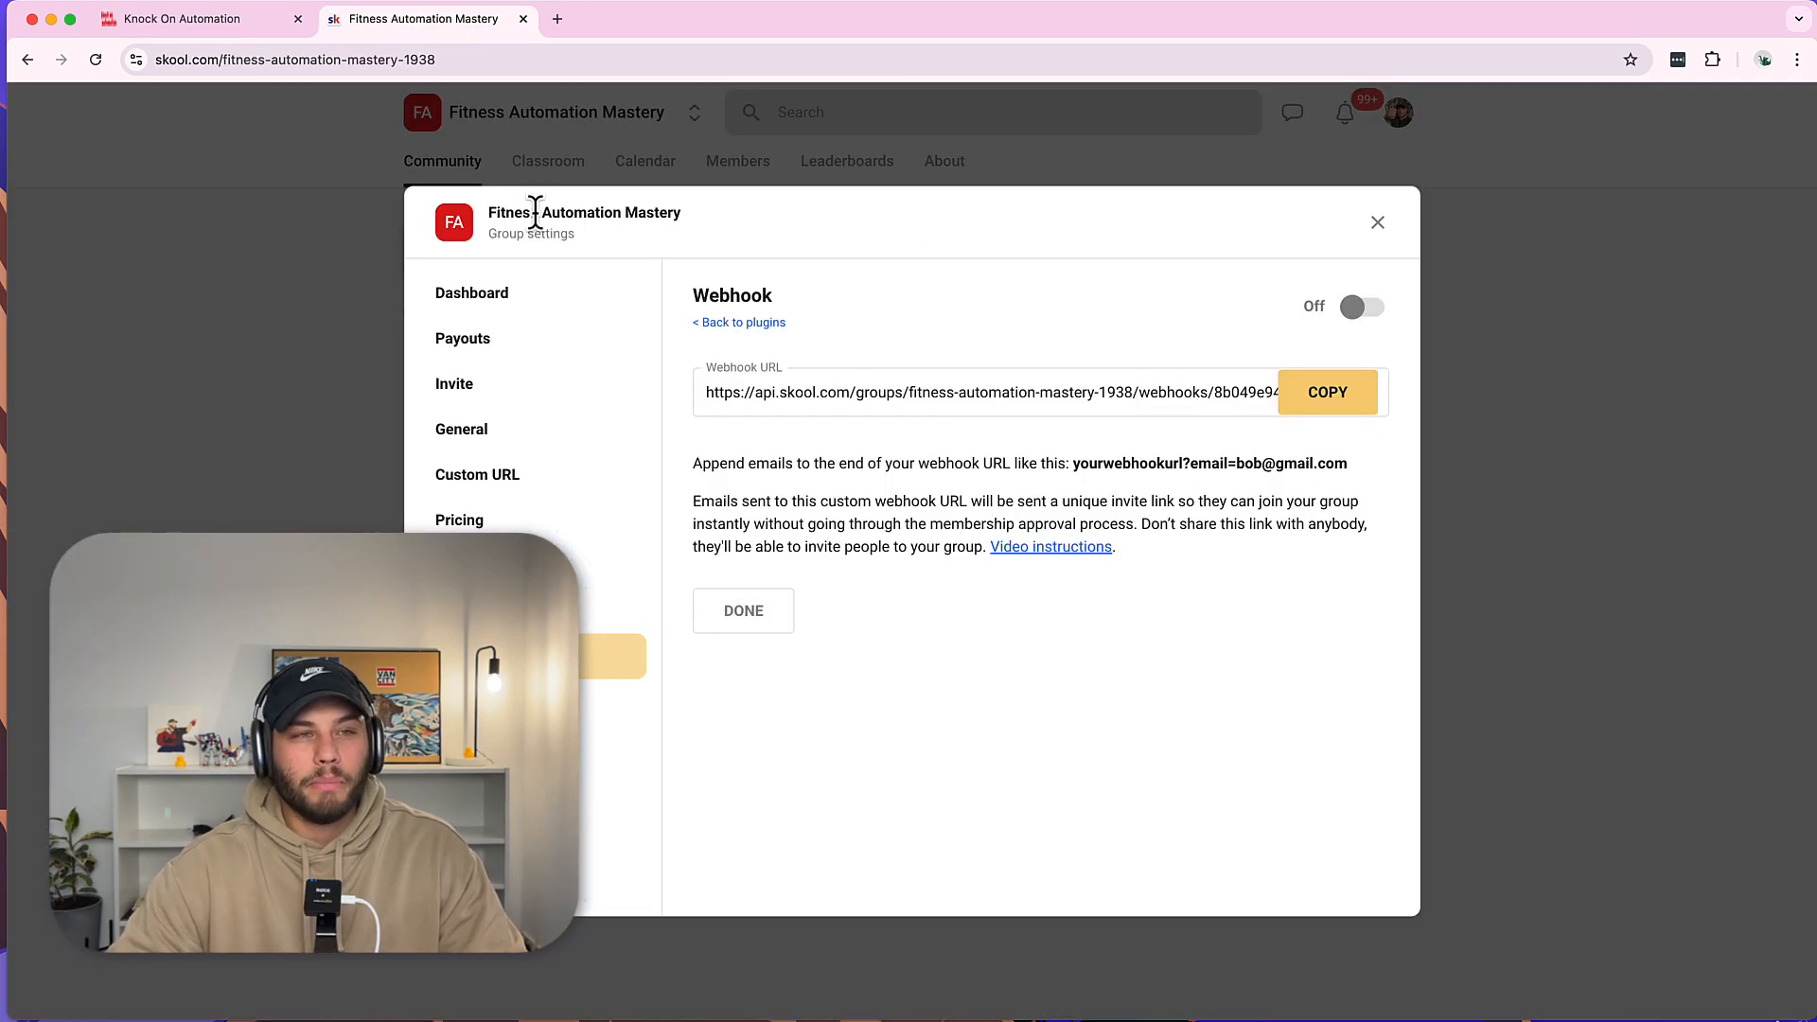
{"action": "left_click", "coordinate": [206, 23]}
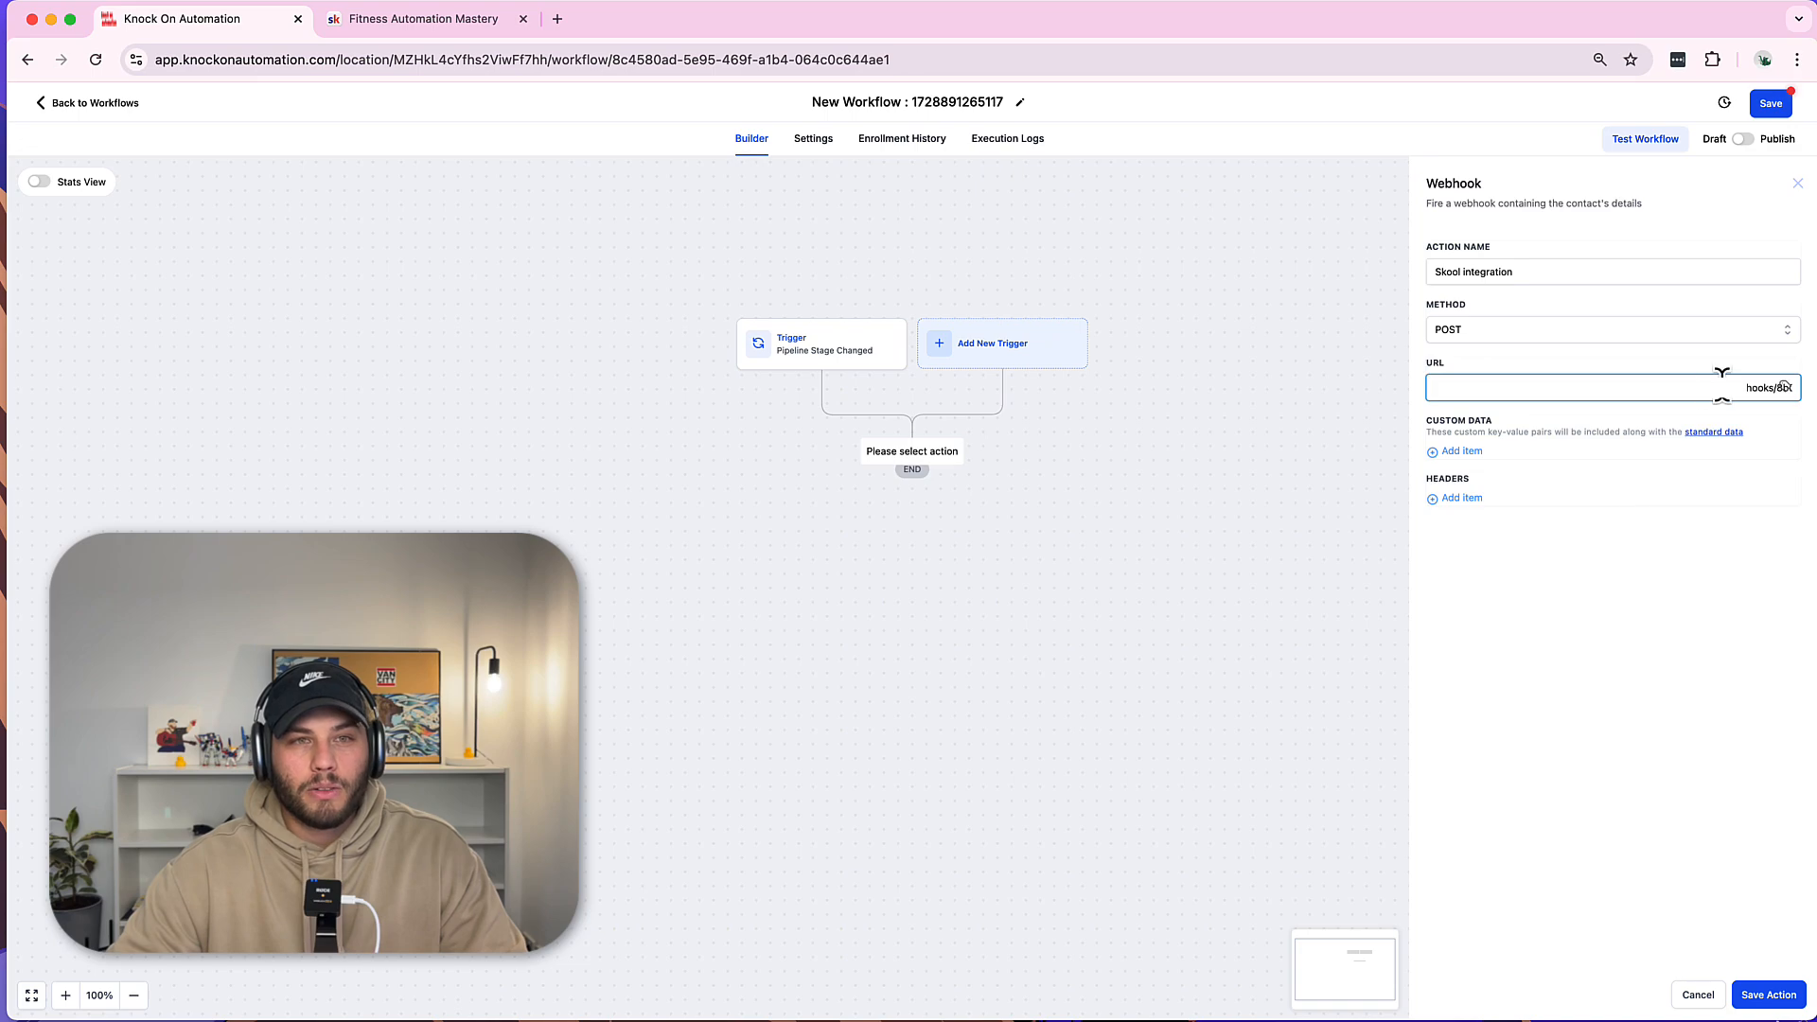
{"action": "key", "text": "super+a"}
{"action": "key", "text": "super+v"}
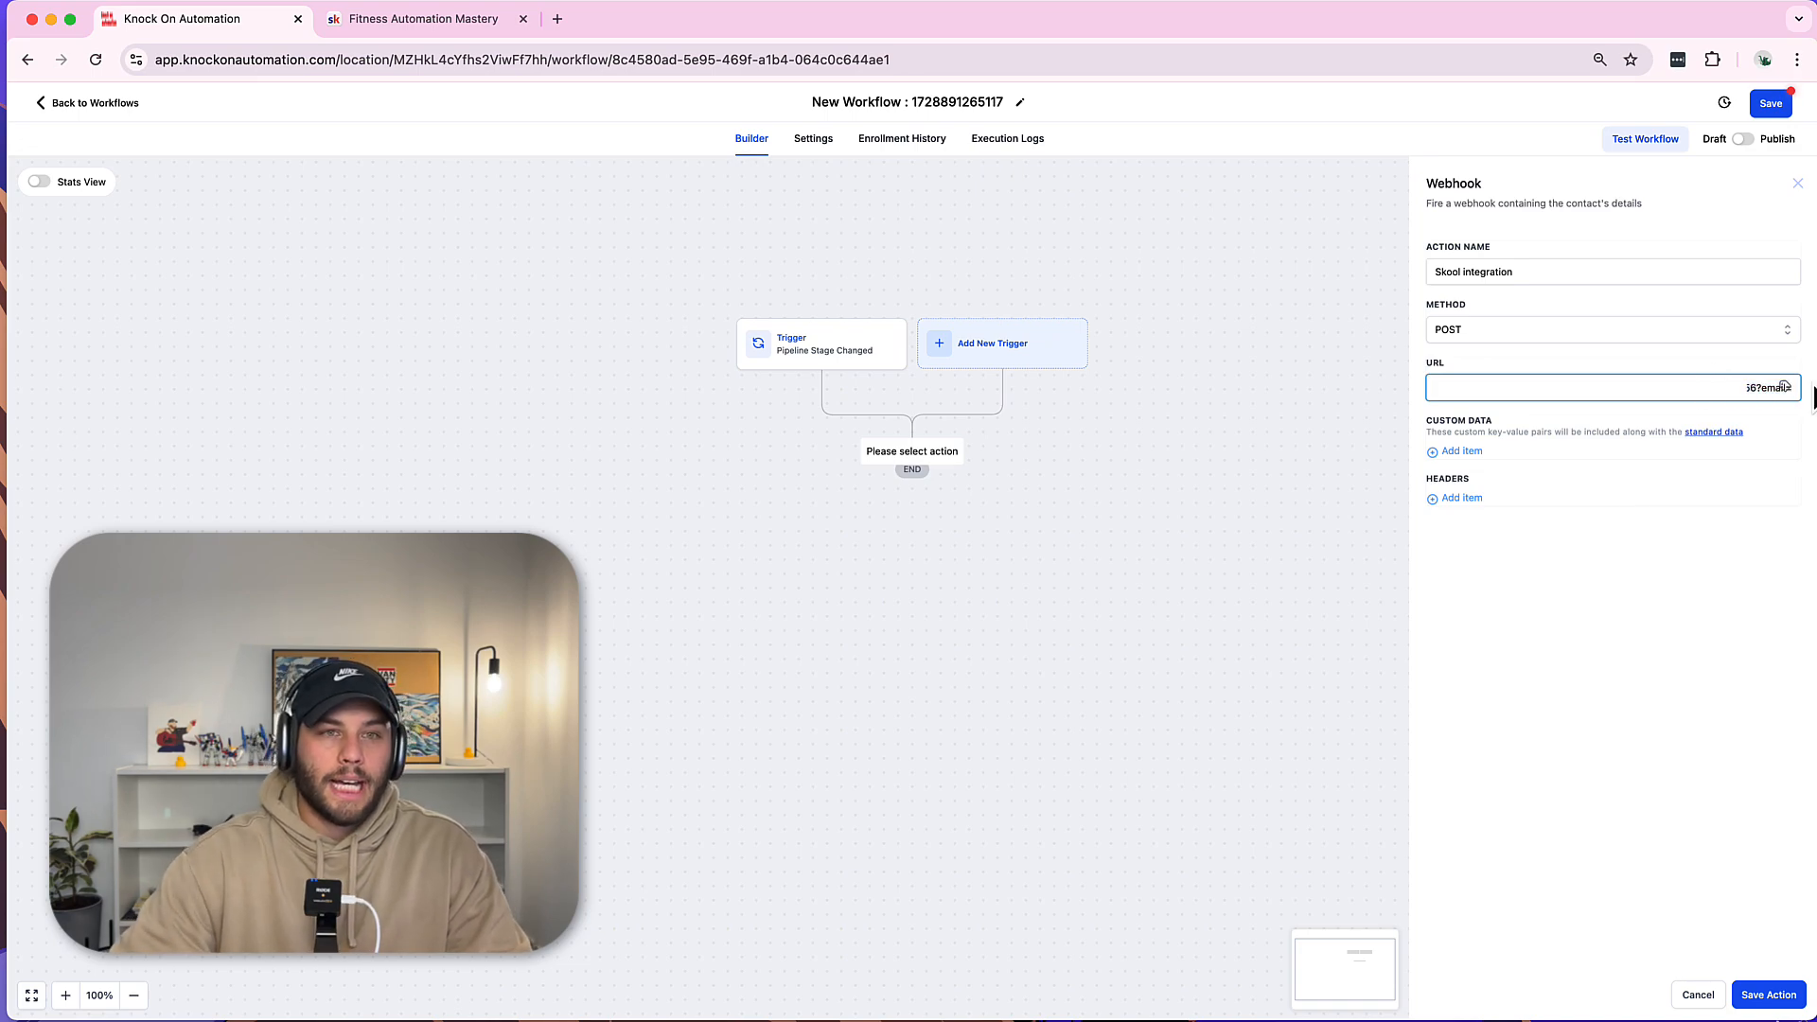
{"action": "left_click", "coordinate": [1784, 387]}
{"action": "left_click", "coordinate": [1700, 435]}
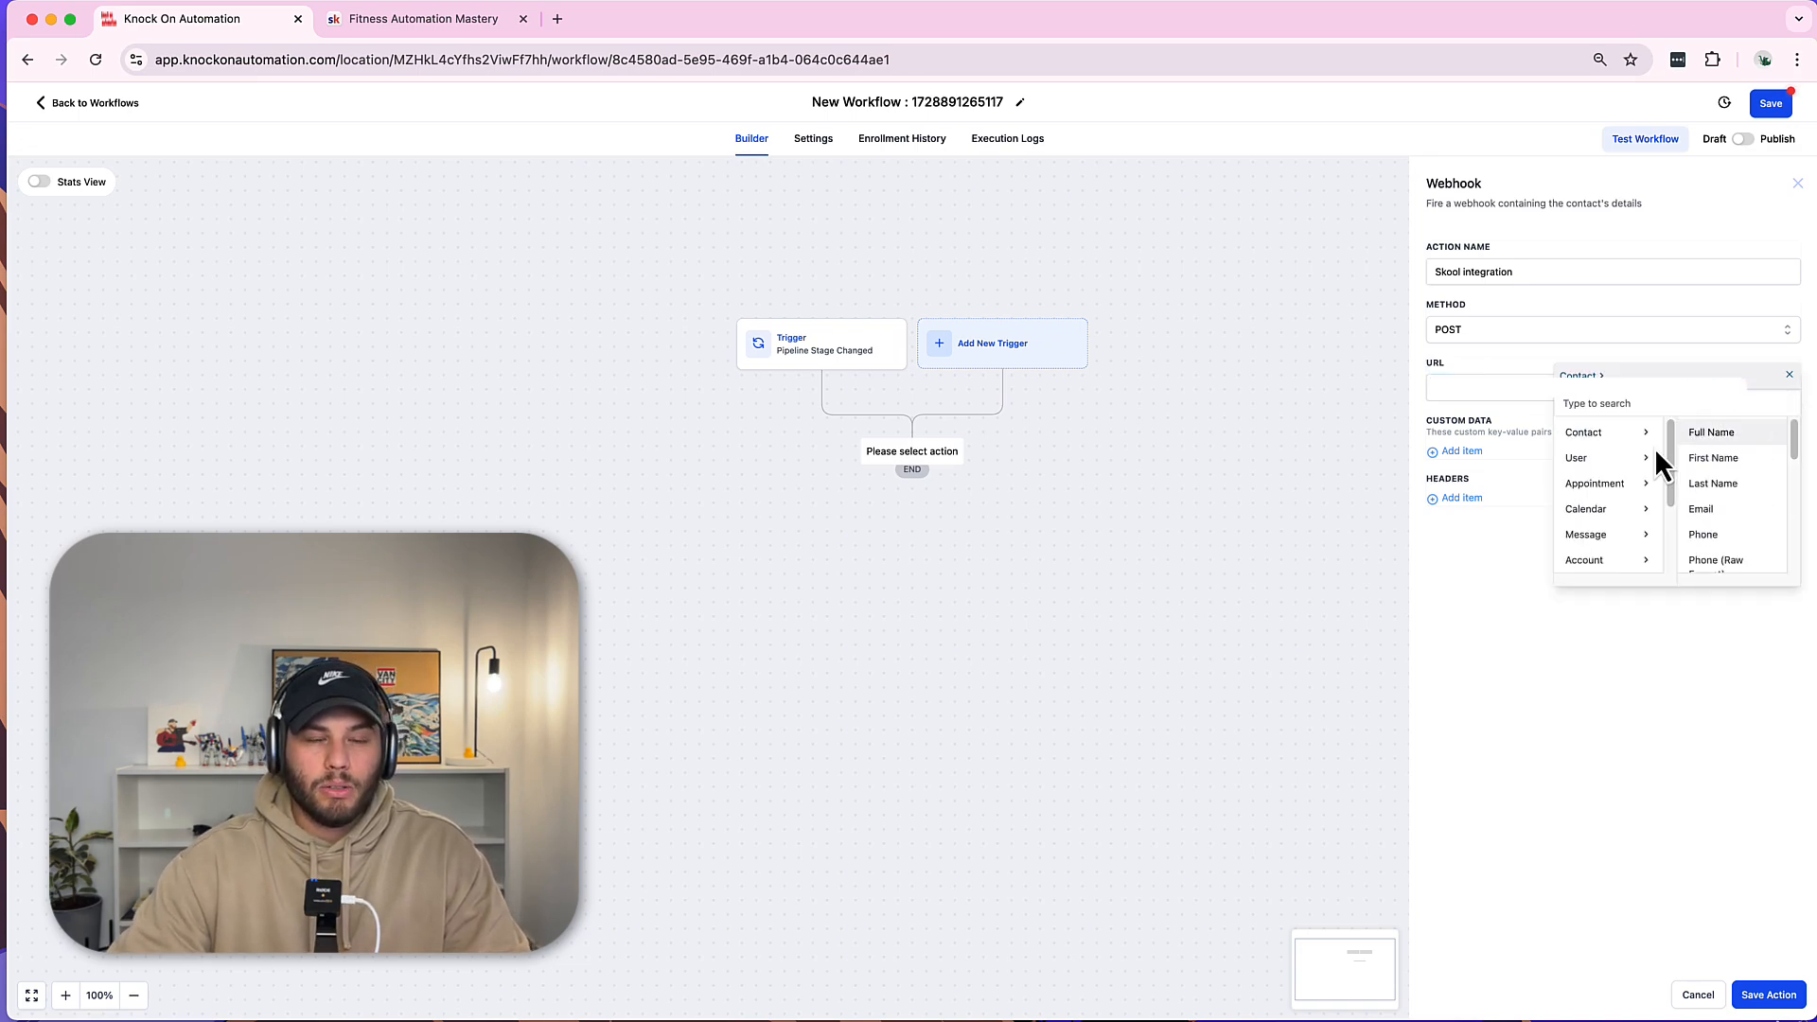
{"action": "left_click", "coordinate": [1723, 516]}
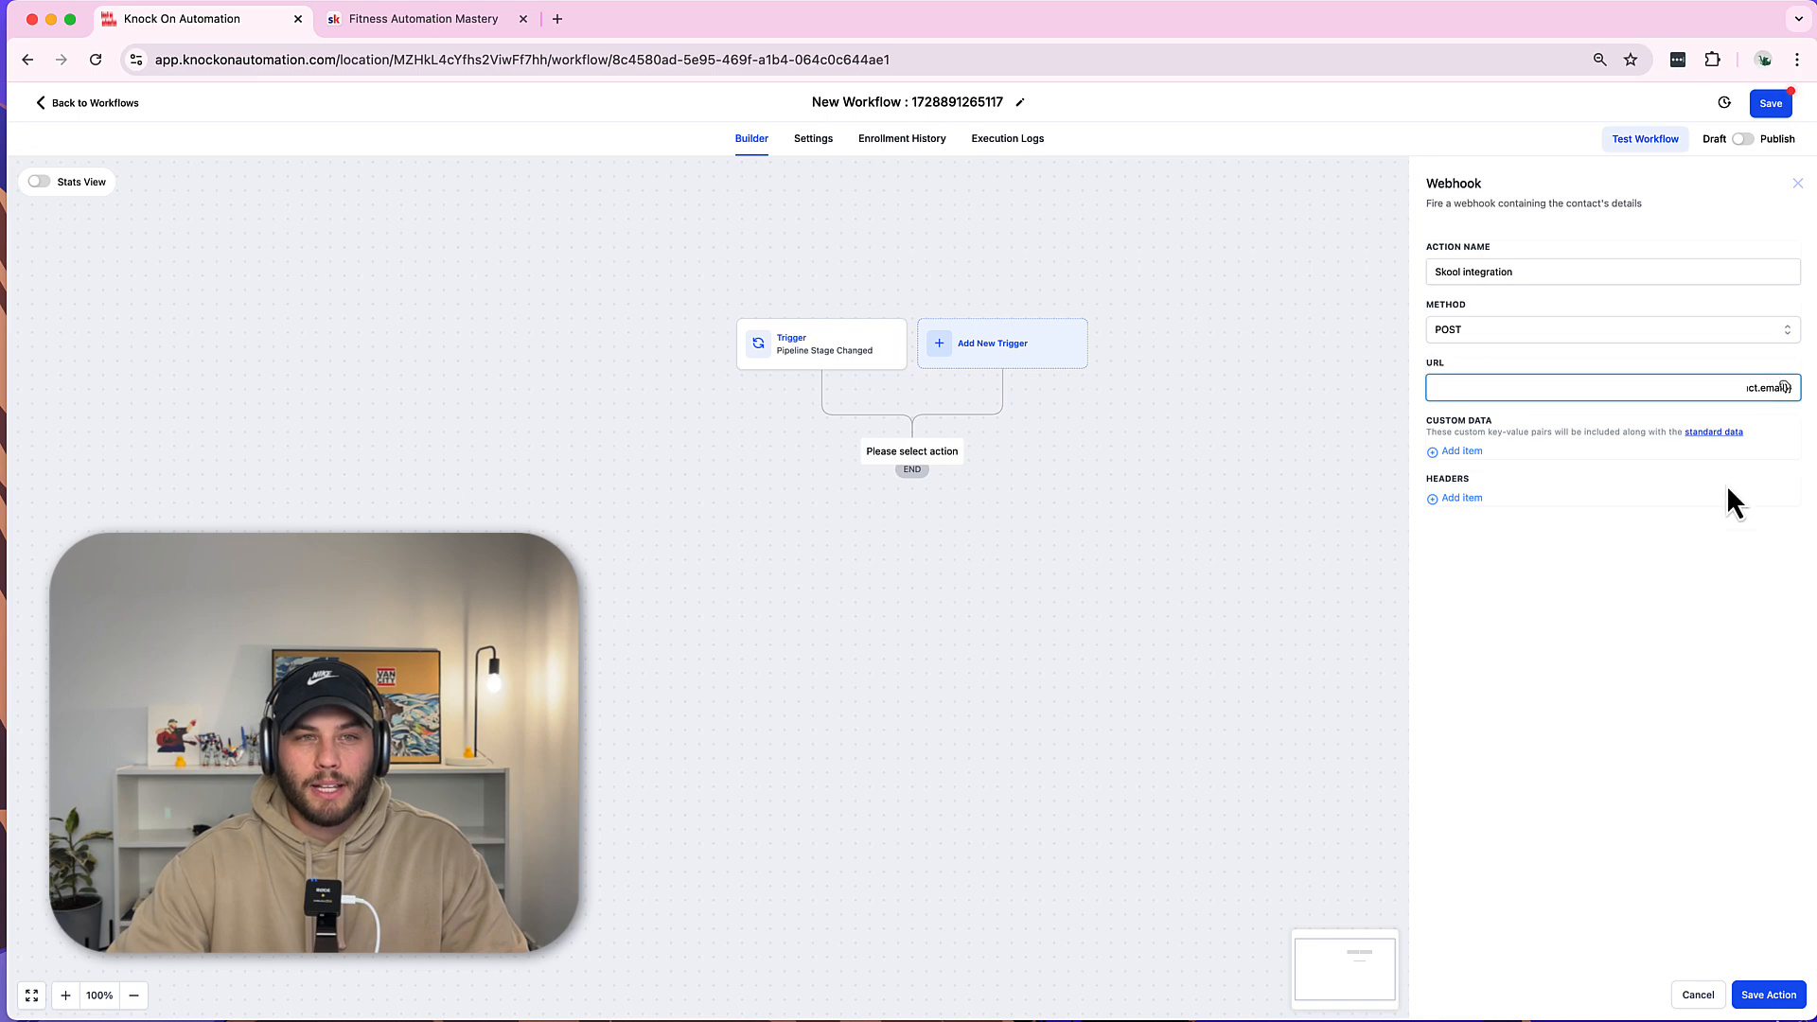
{"action": "left_click", "coordinate": [1768, 995]}
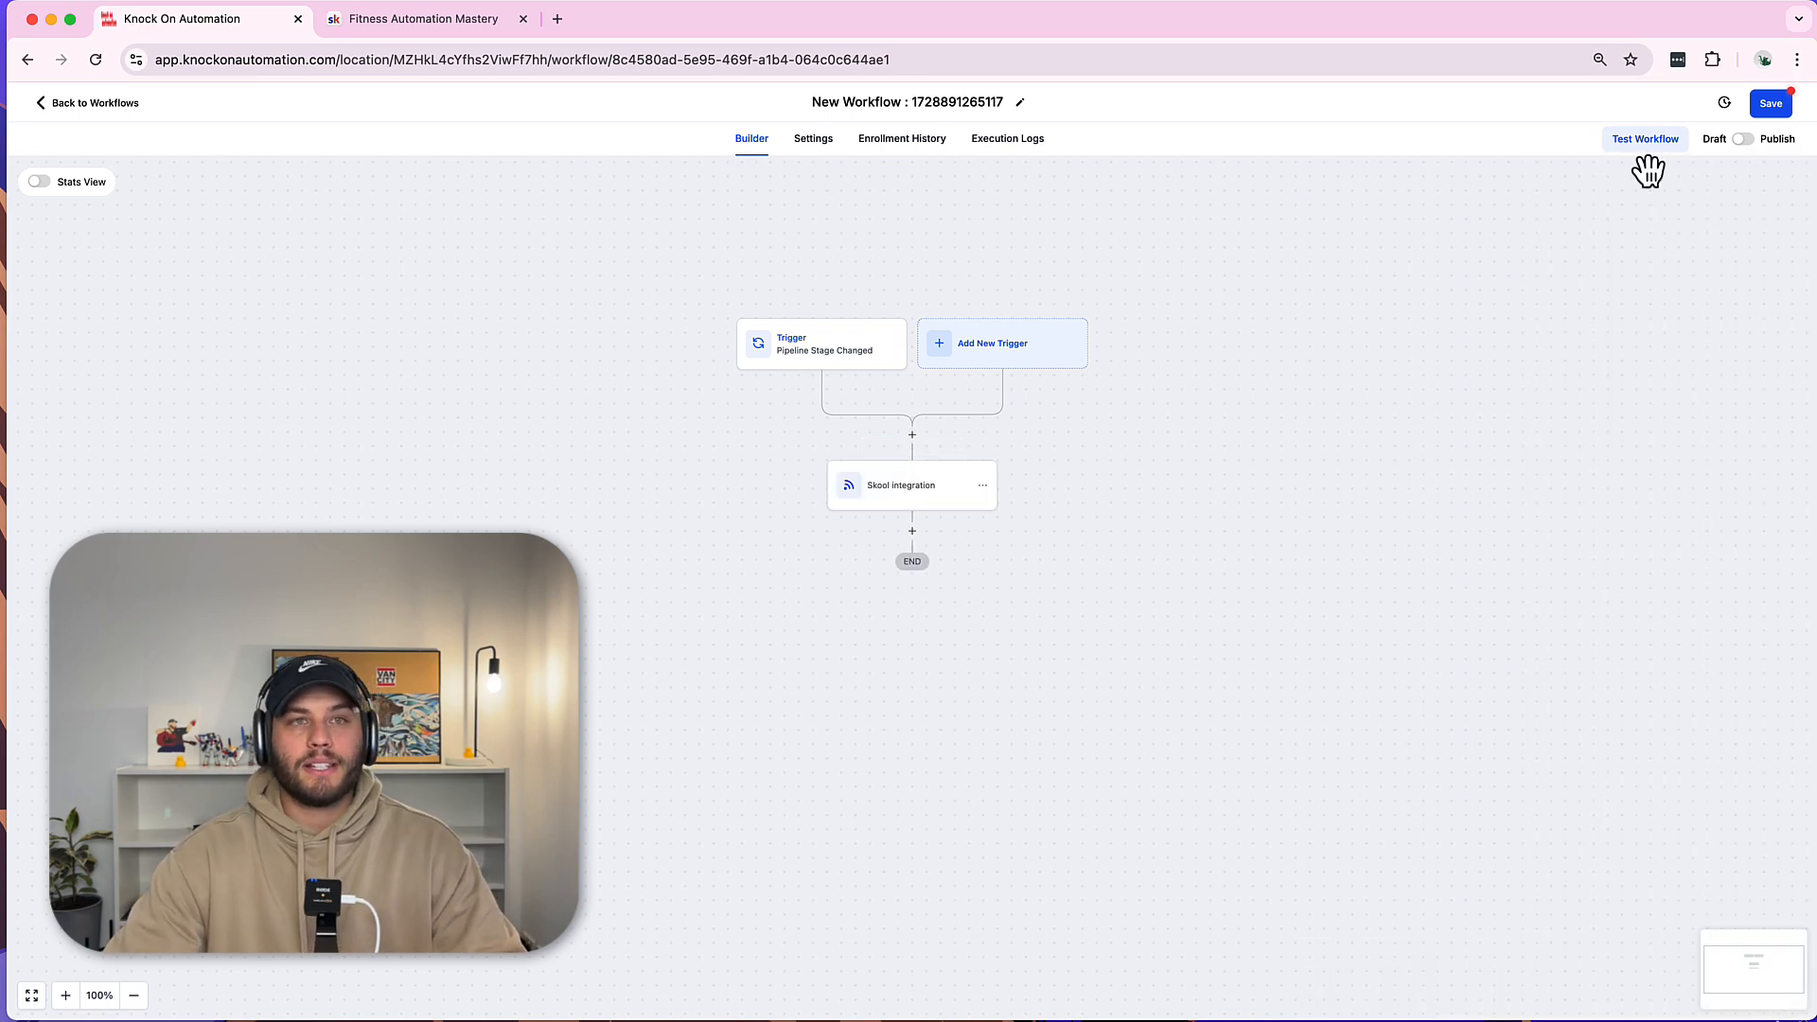
Save the workflow and run a test on the contact found by searching its e-mail address.
{"action": "left_click", "coordinate": [1769, 103]}
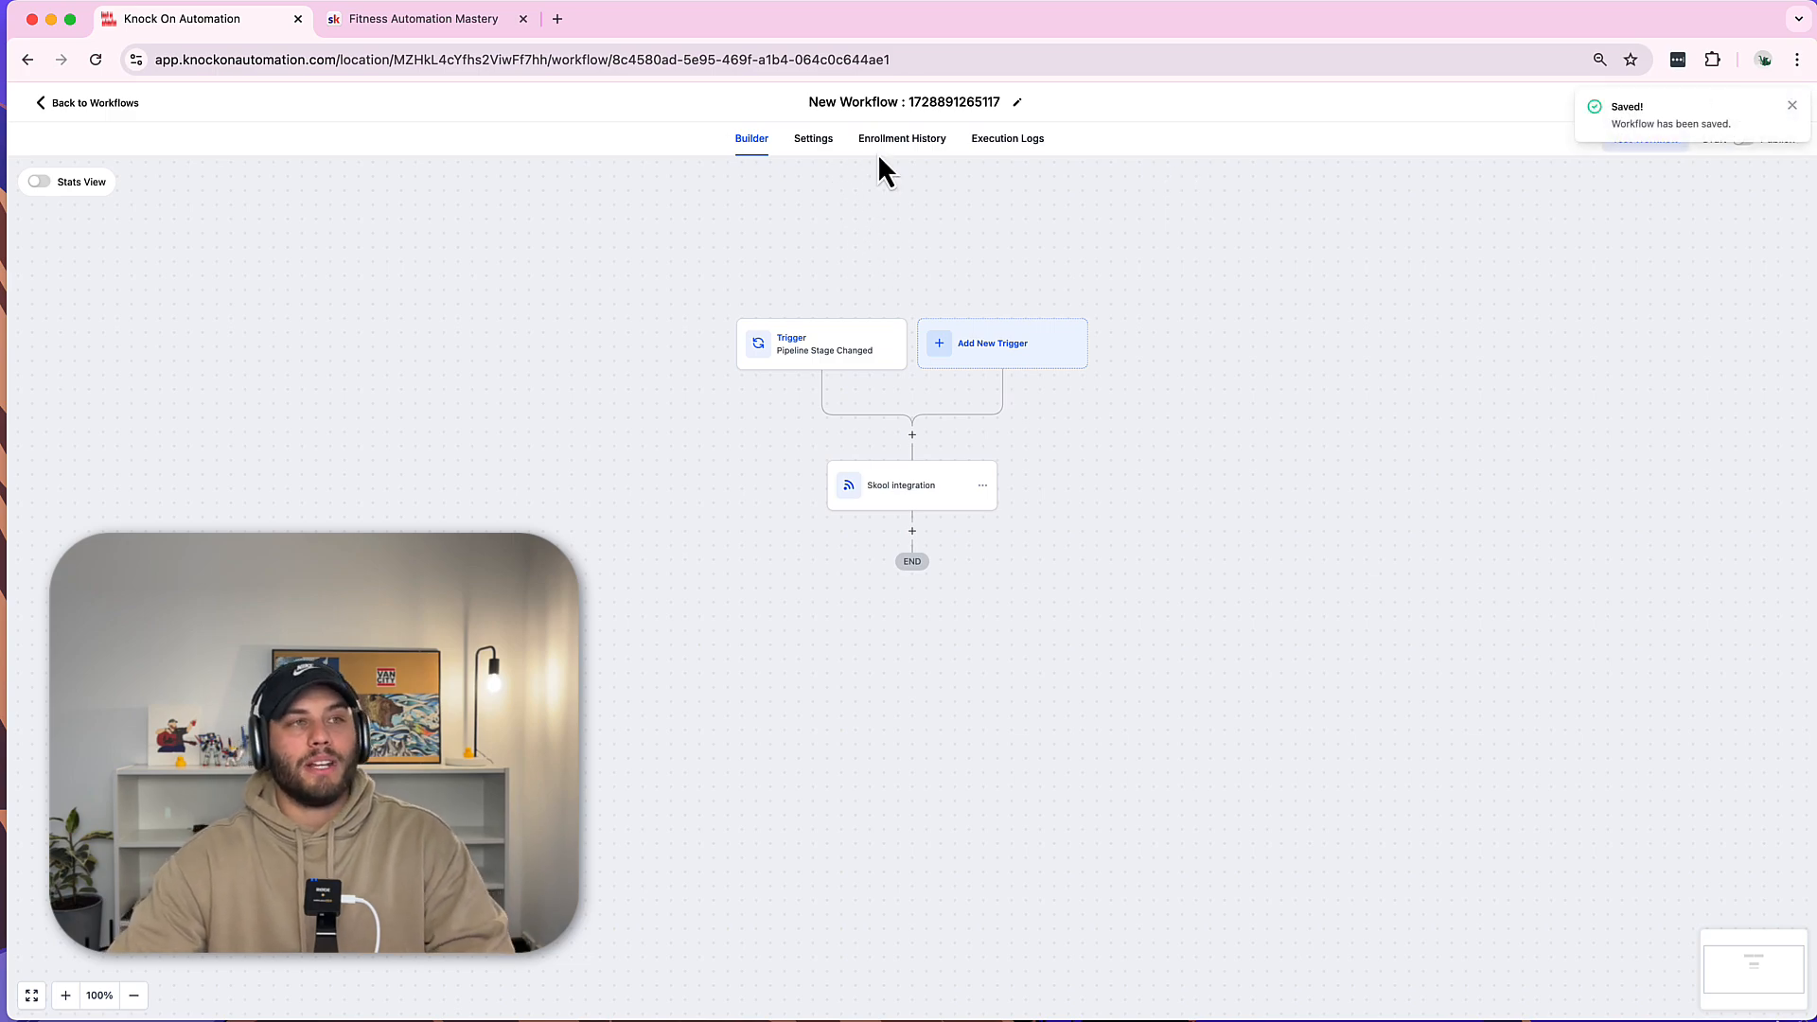
{"action": "left_click", "coordinate": [1792, 106]}
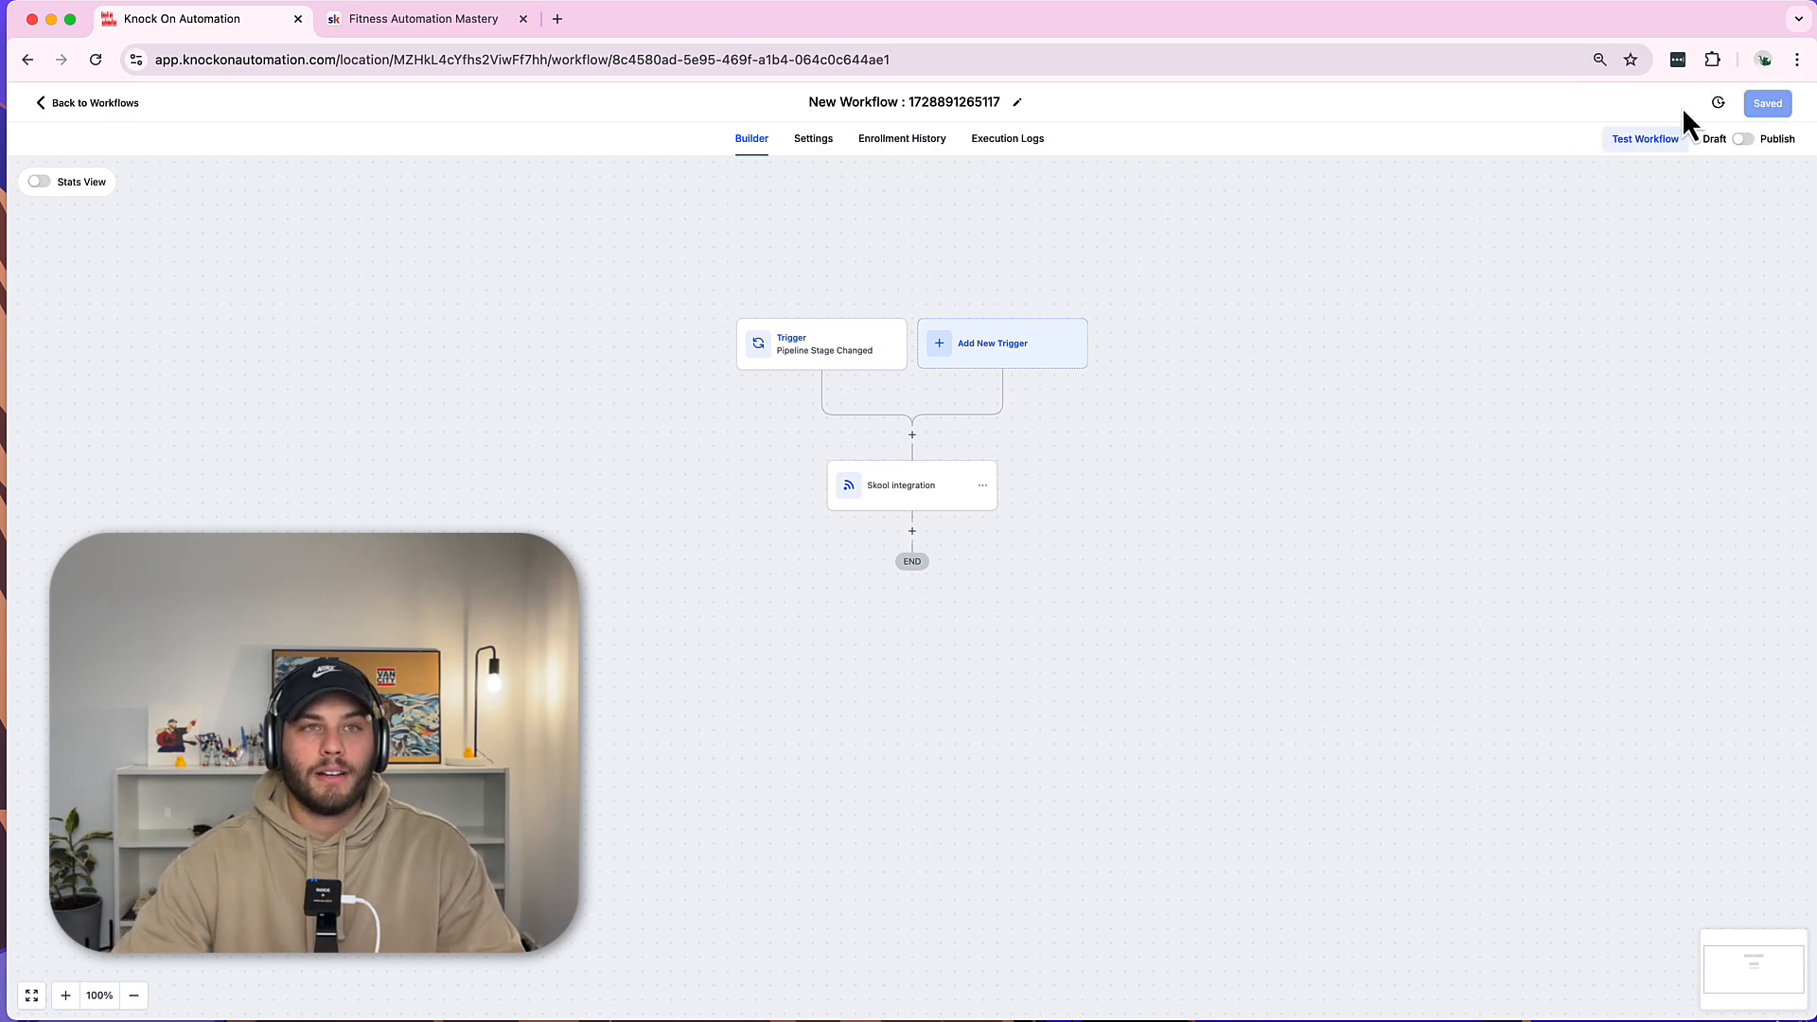
{"action": "left_click", "coordinate": [1629, 142]}
{"action": "left_click", "coordinate": [1463, 271]}
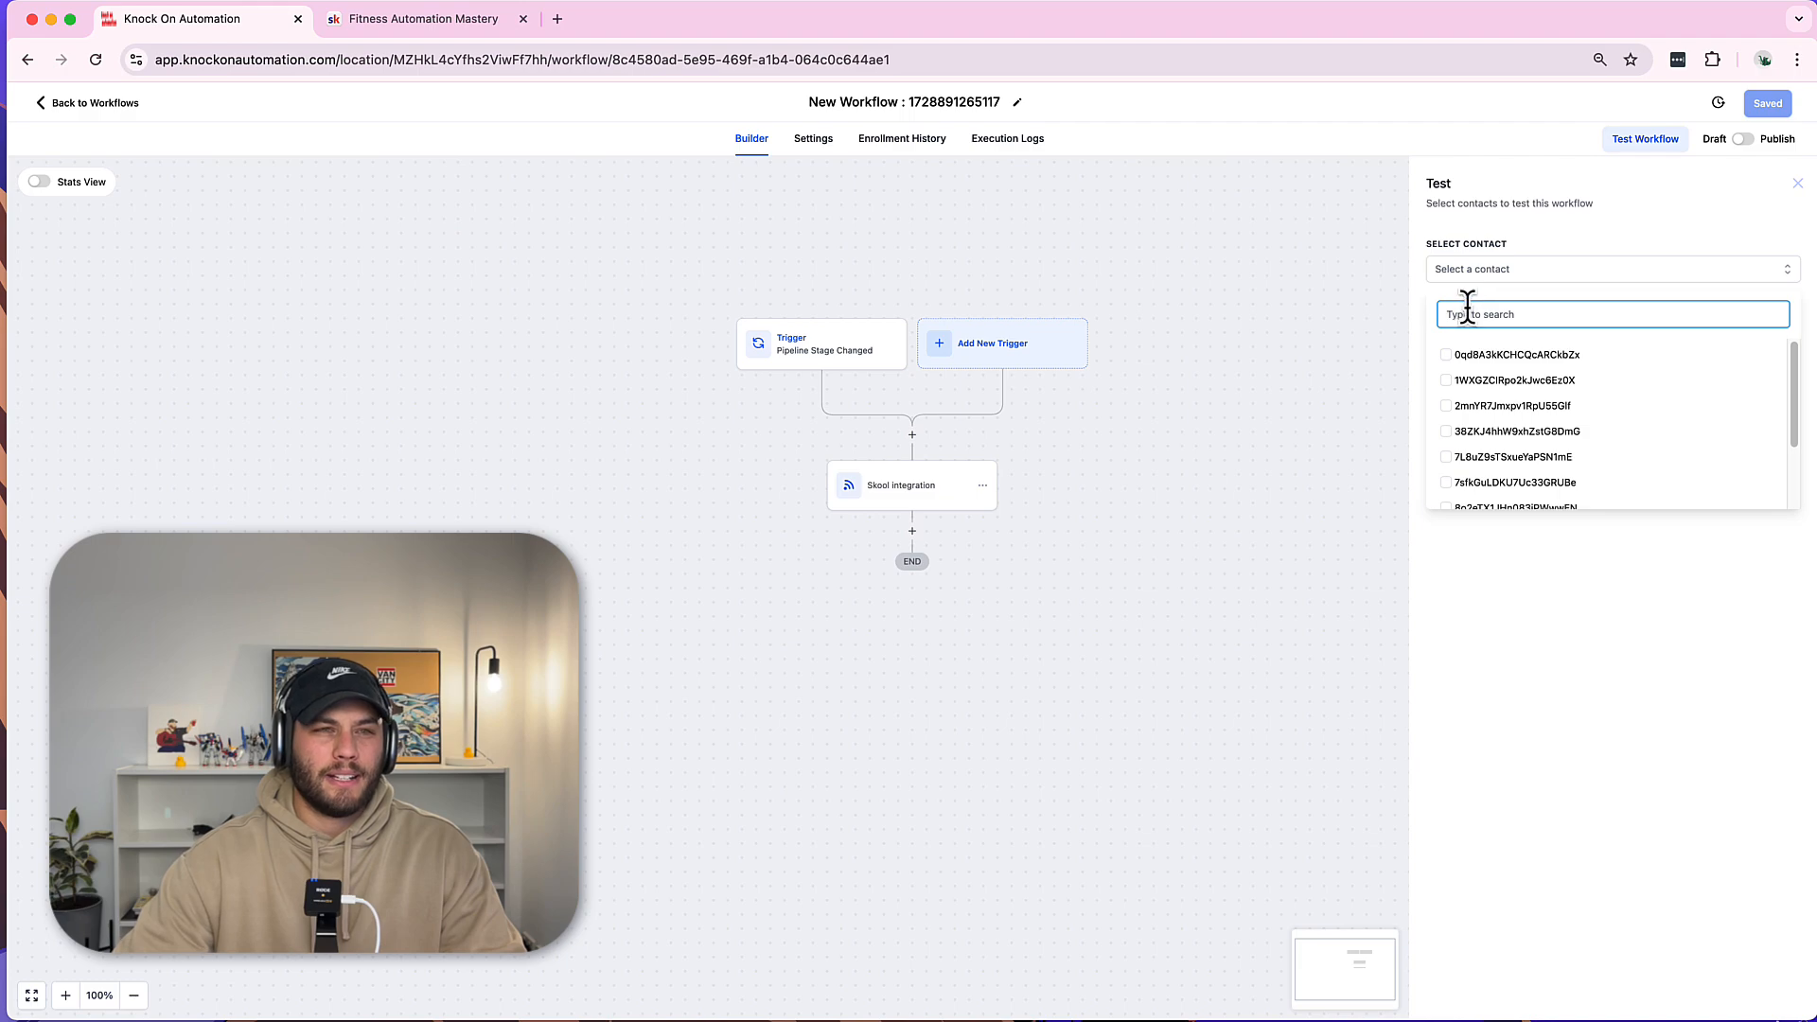
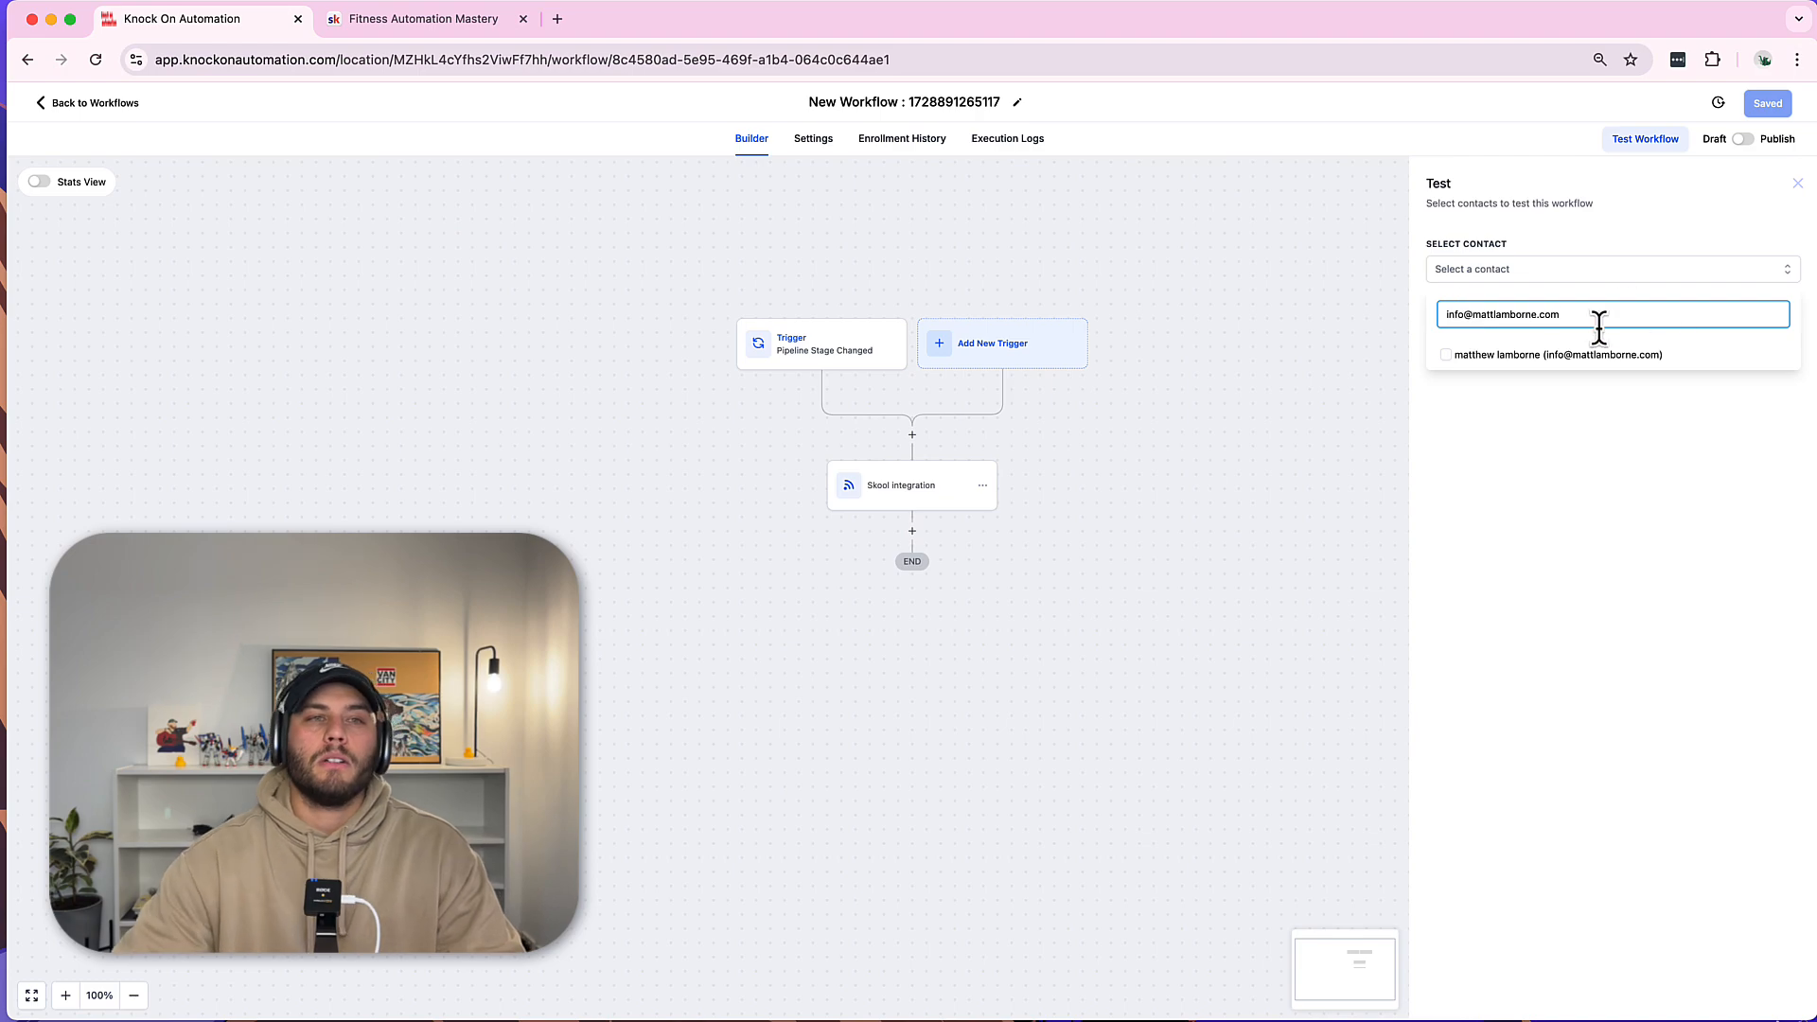
{"action": "left_click", "coordinate": [1549, 357]}
{"action": "left_click", "coordinate": [1519, 390]}
{"action": "left_click", "coordinate": [1460, 323]}
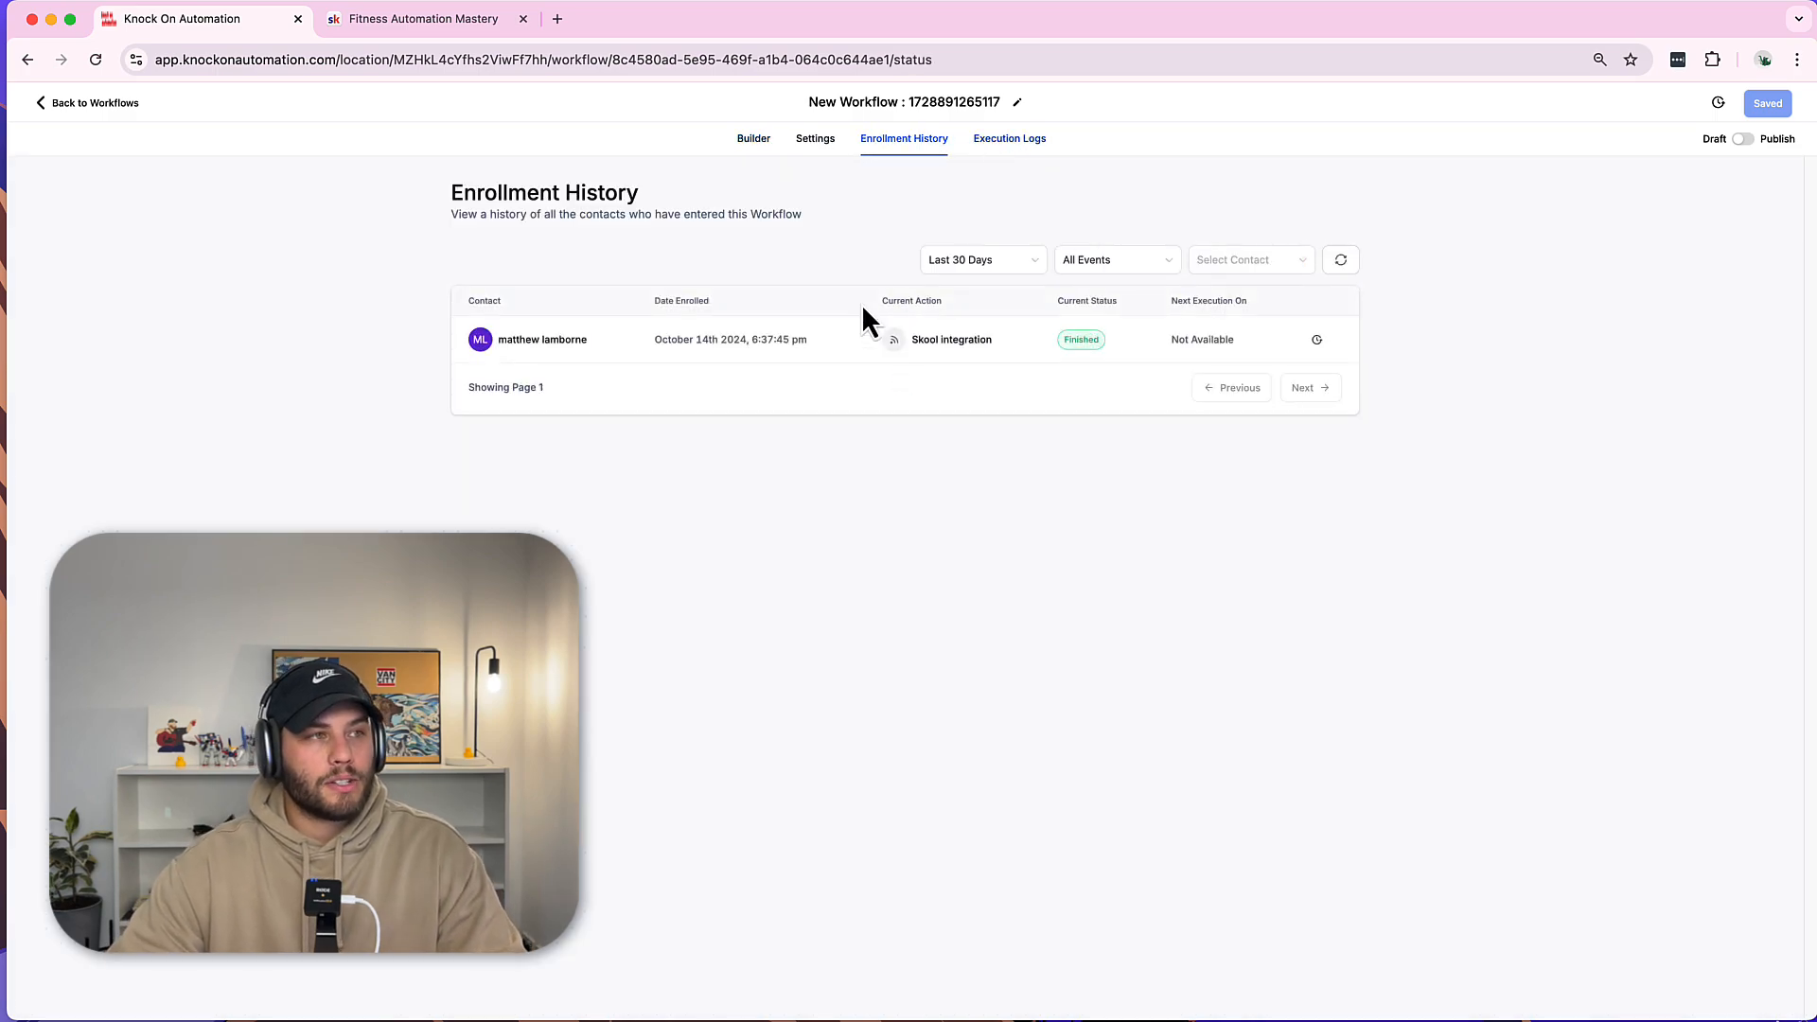
Inspect the webhook's 401 error in Execution Logs, then switch Skool's Webhook plugin On.
{"action": "left_click", "coordinate": [996, 142]}
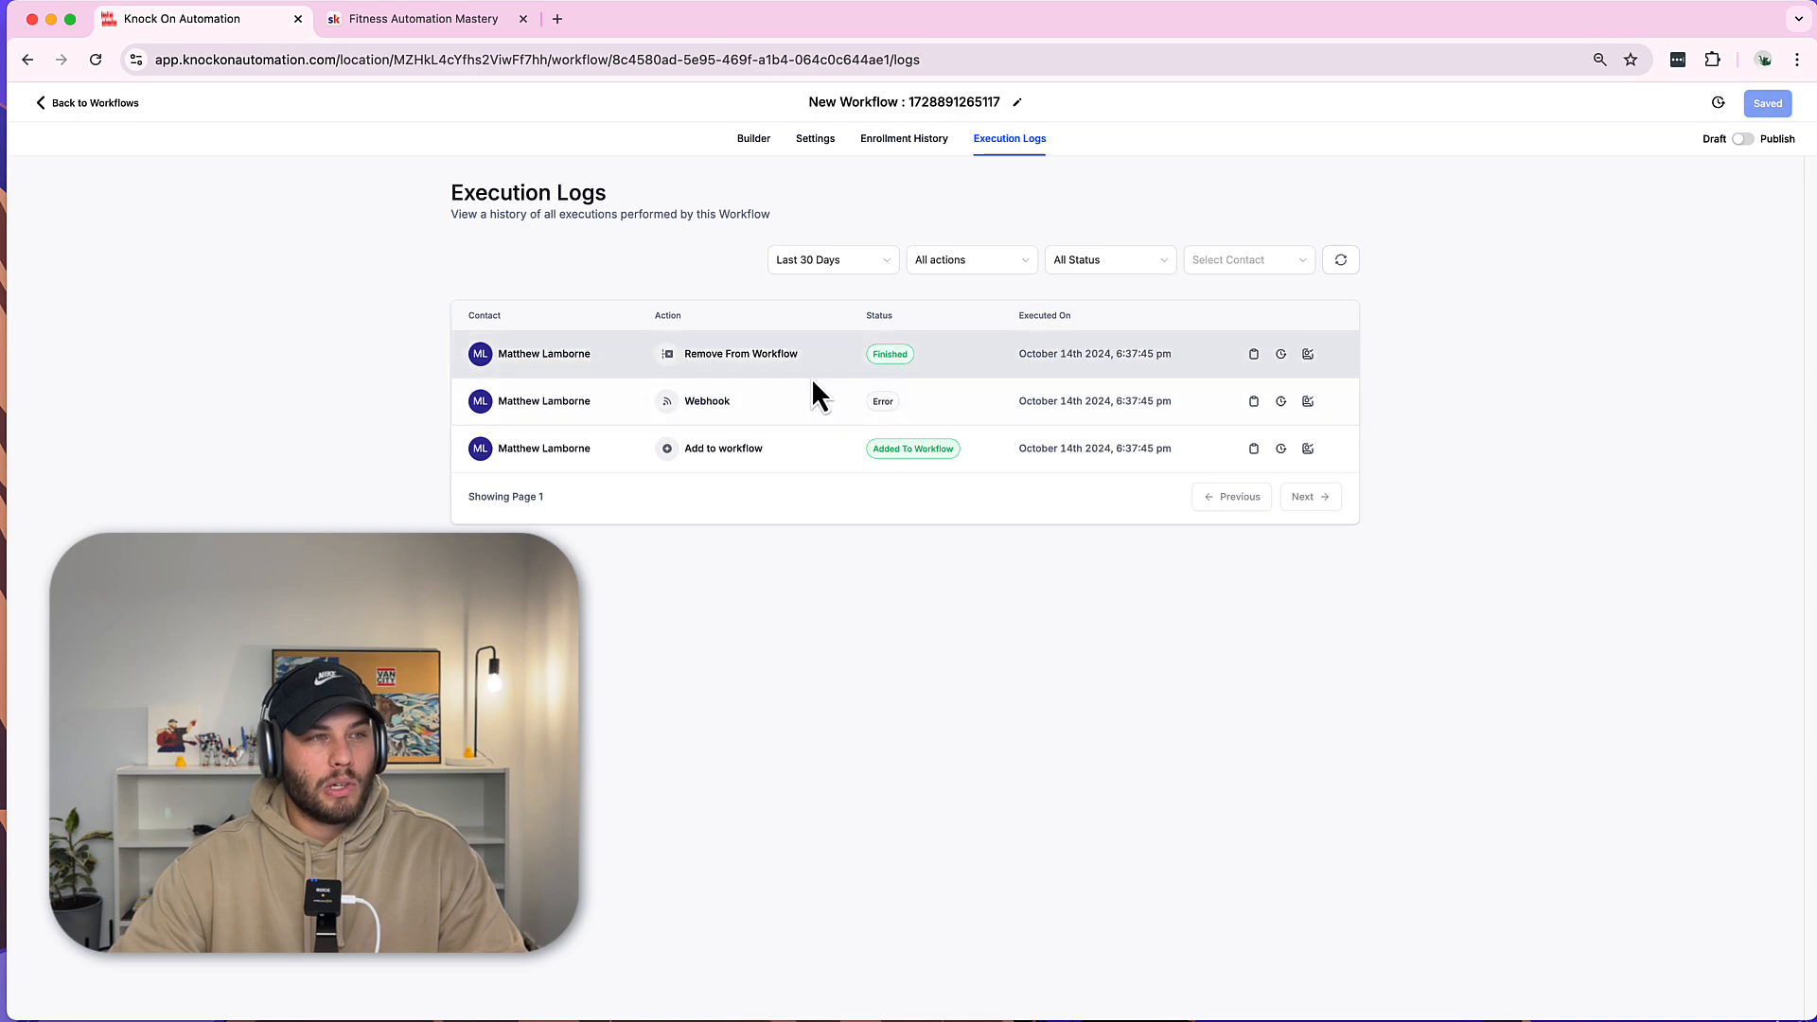
{"action": "left_click", "coordinate": [1253, 402]}
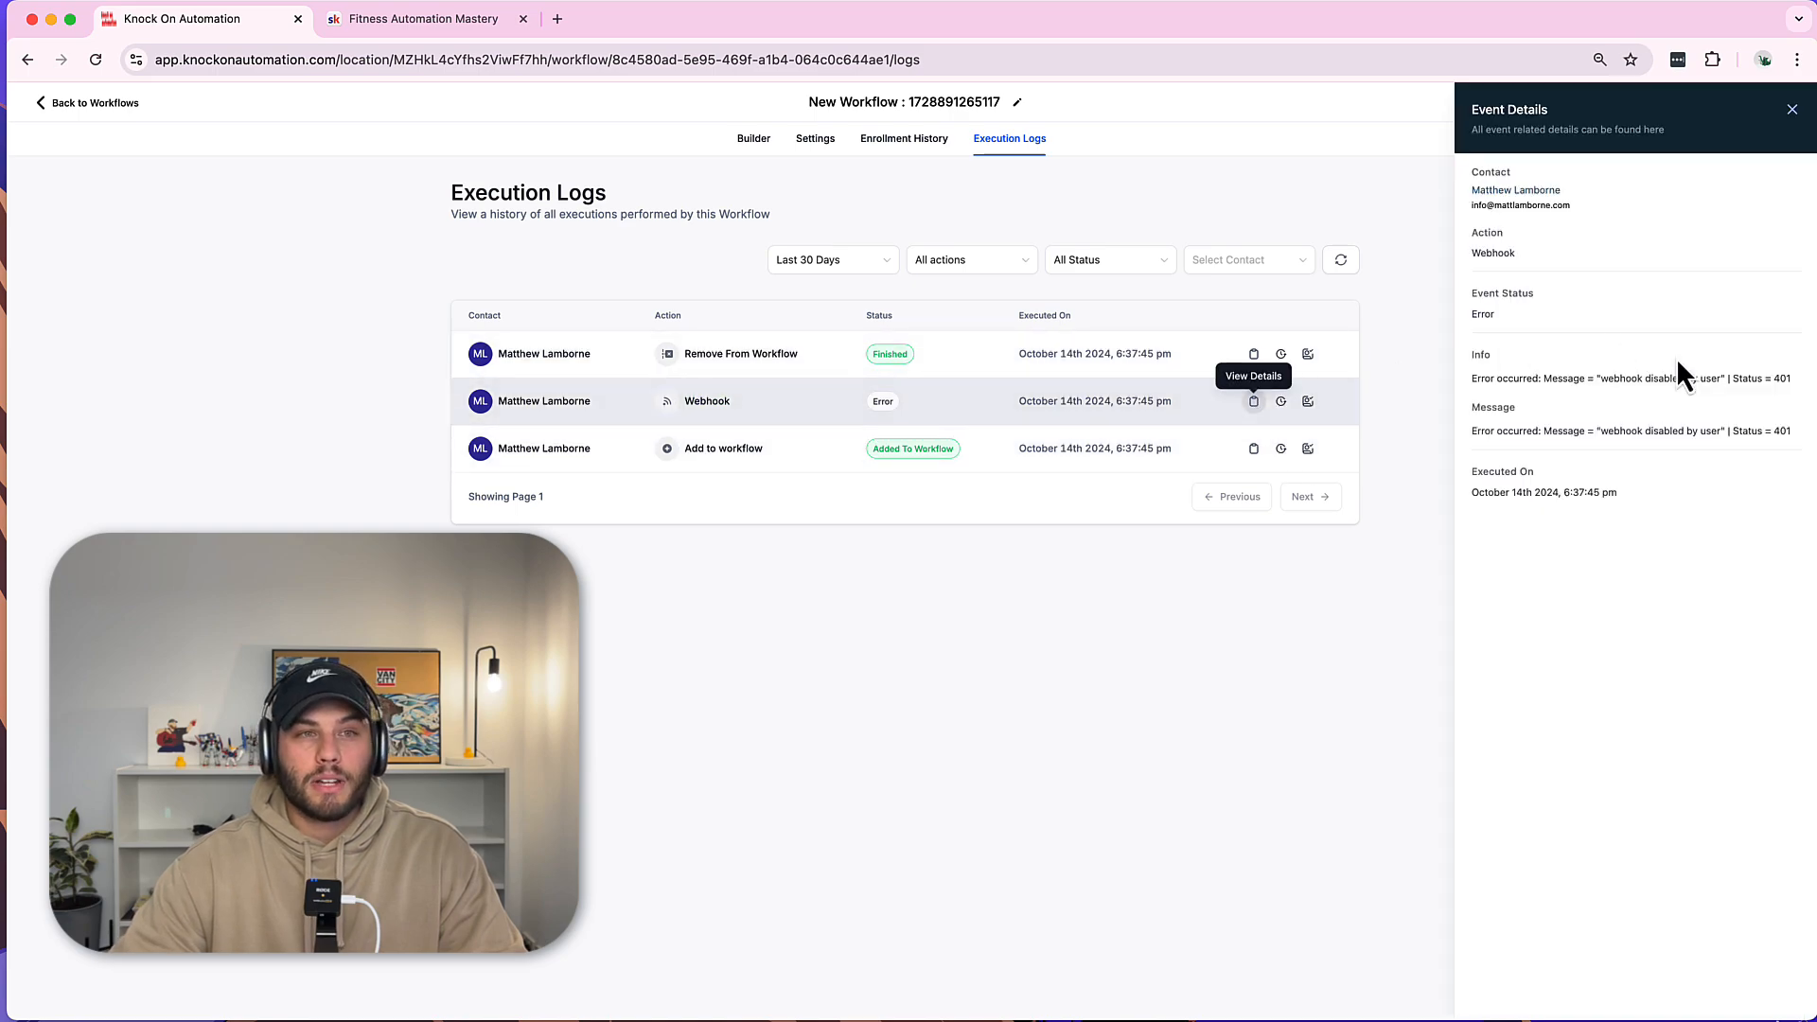
{"action": "left_click", "coordinate": [388, 25]}
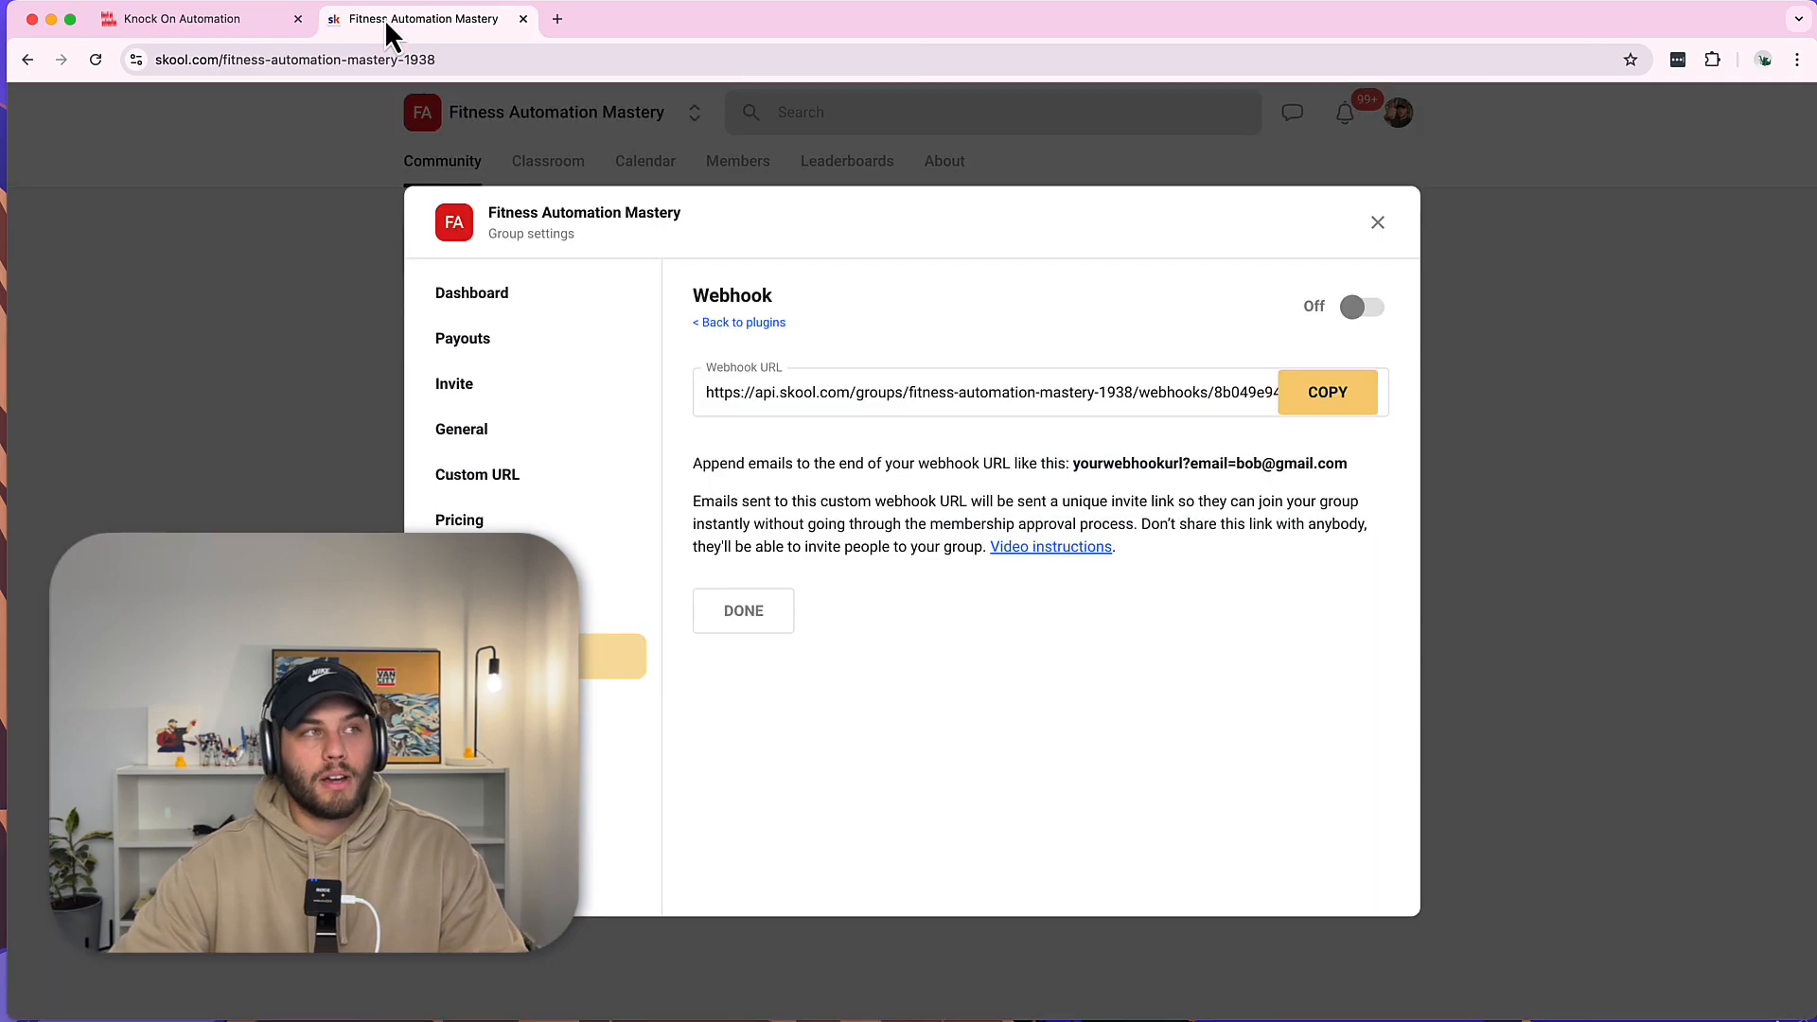
{"action": "left_click", "coordinate": [1356, 310]}
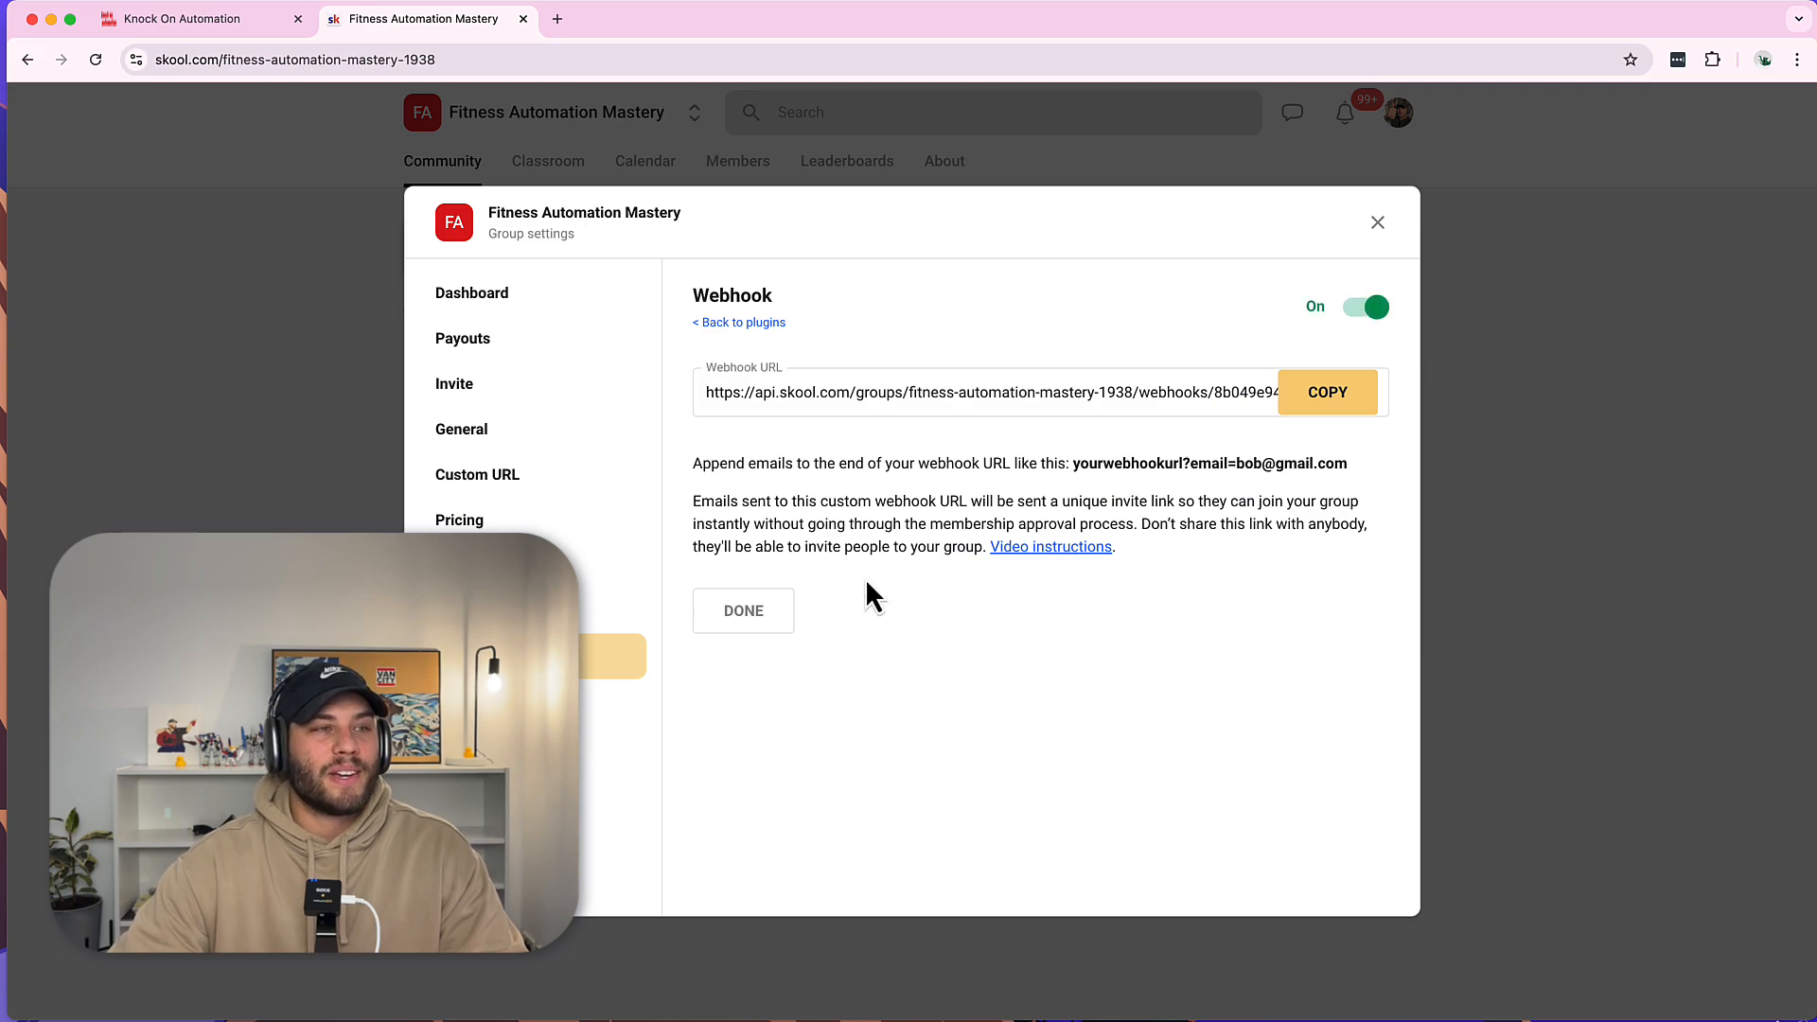
{"action": "left_click", "coordinate": [740, 623]}
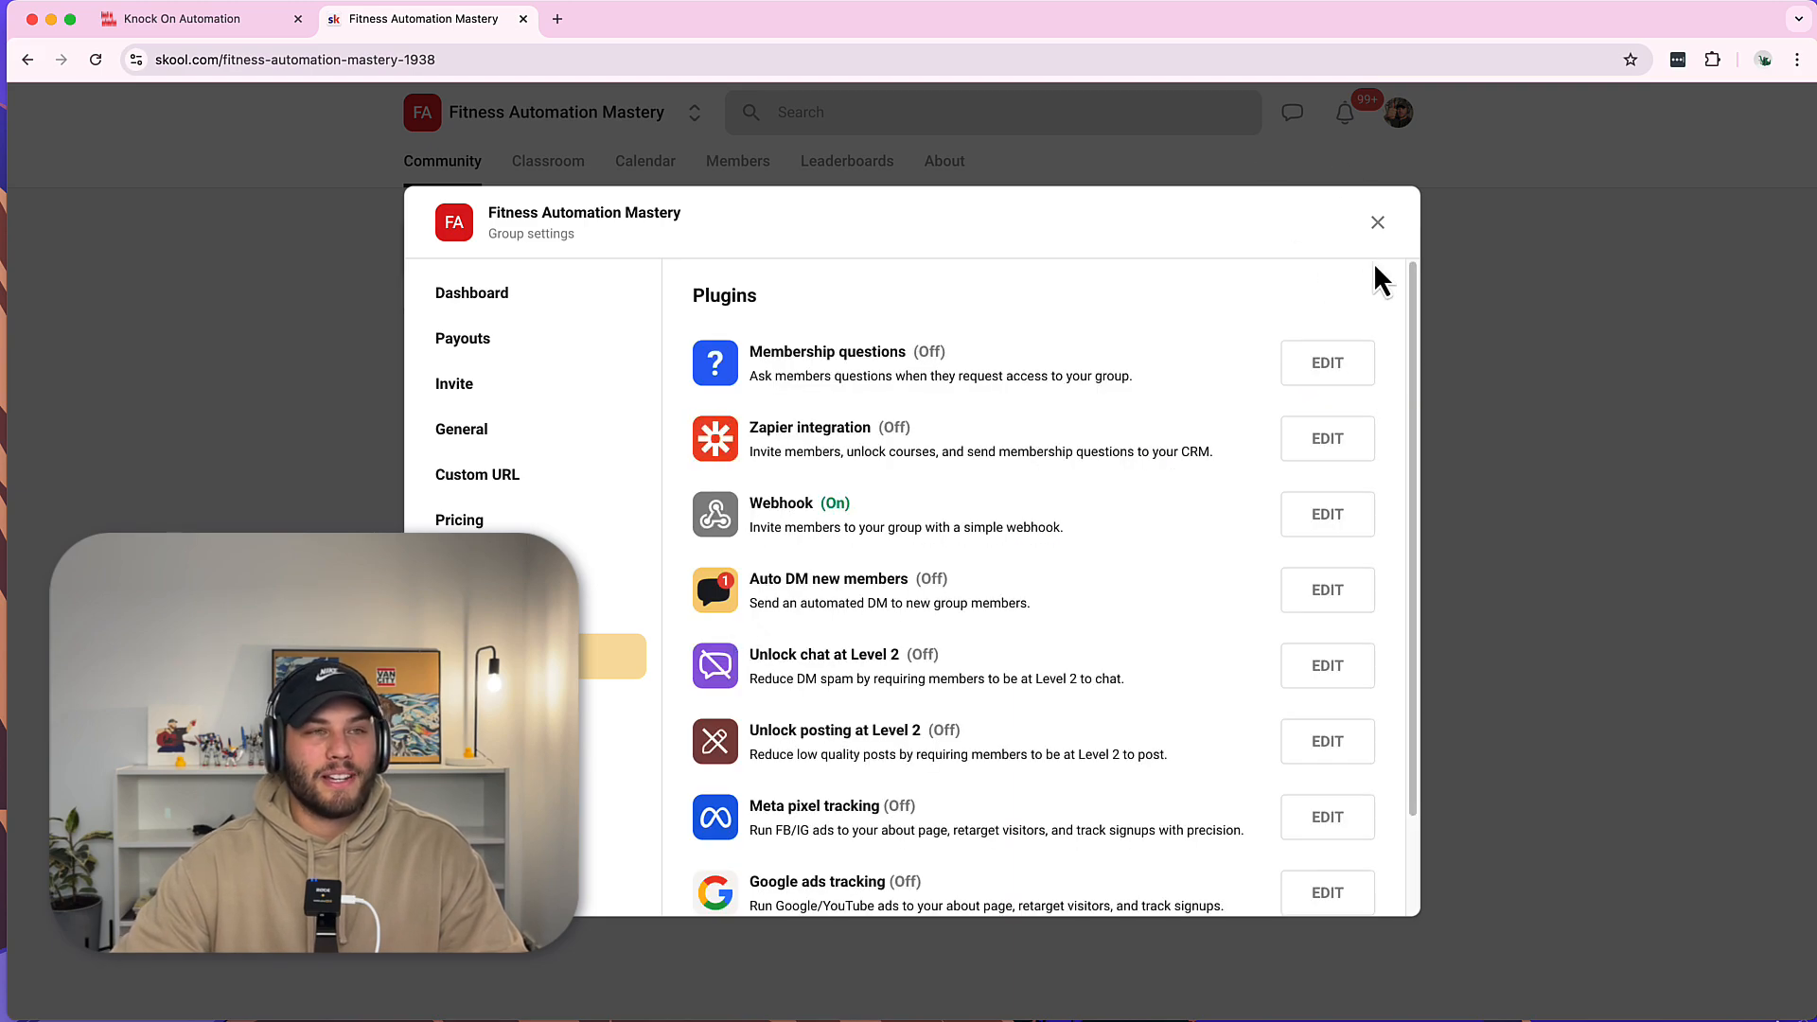
{"action": "left_click", "coordinate": [1378, 226]}
{"action": "left_click", "coordinate": [184, 23]}
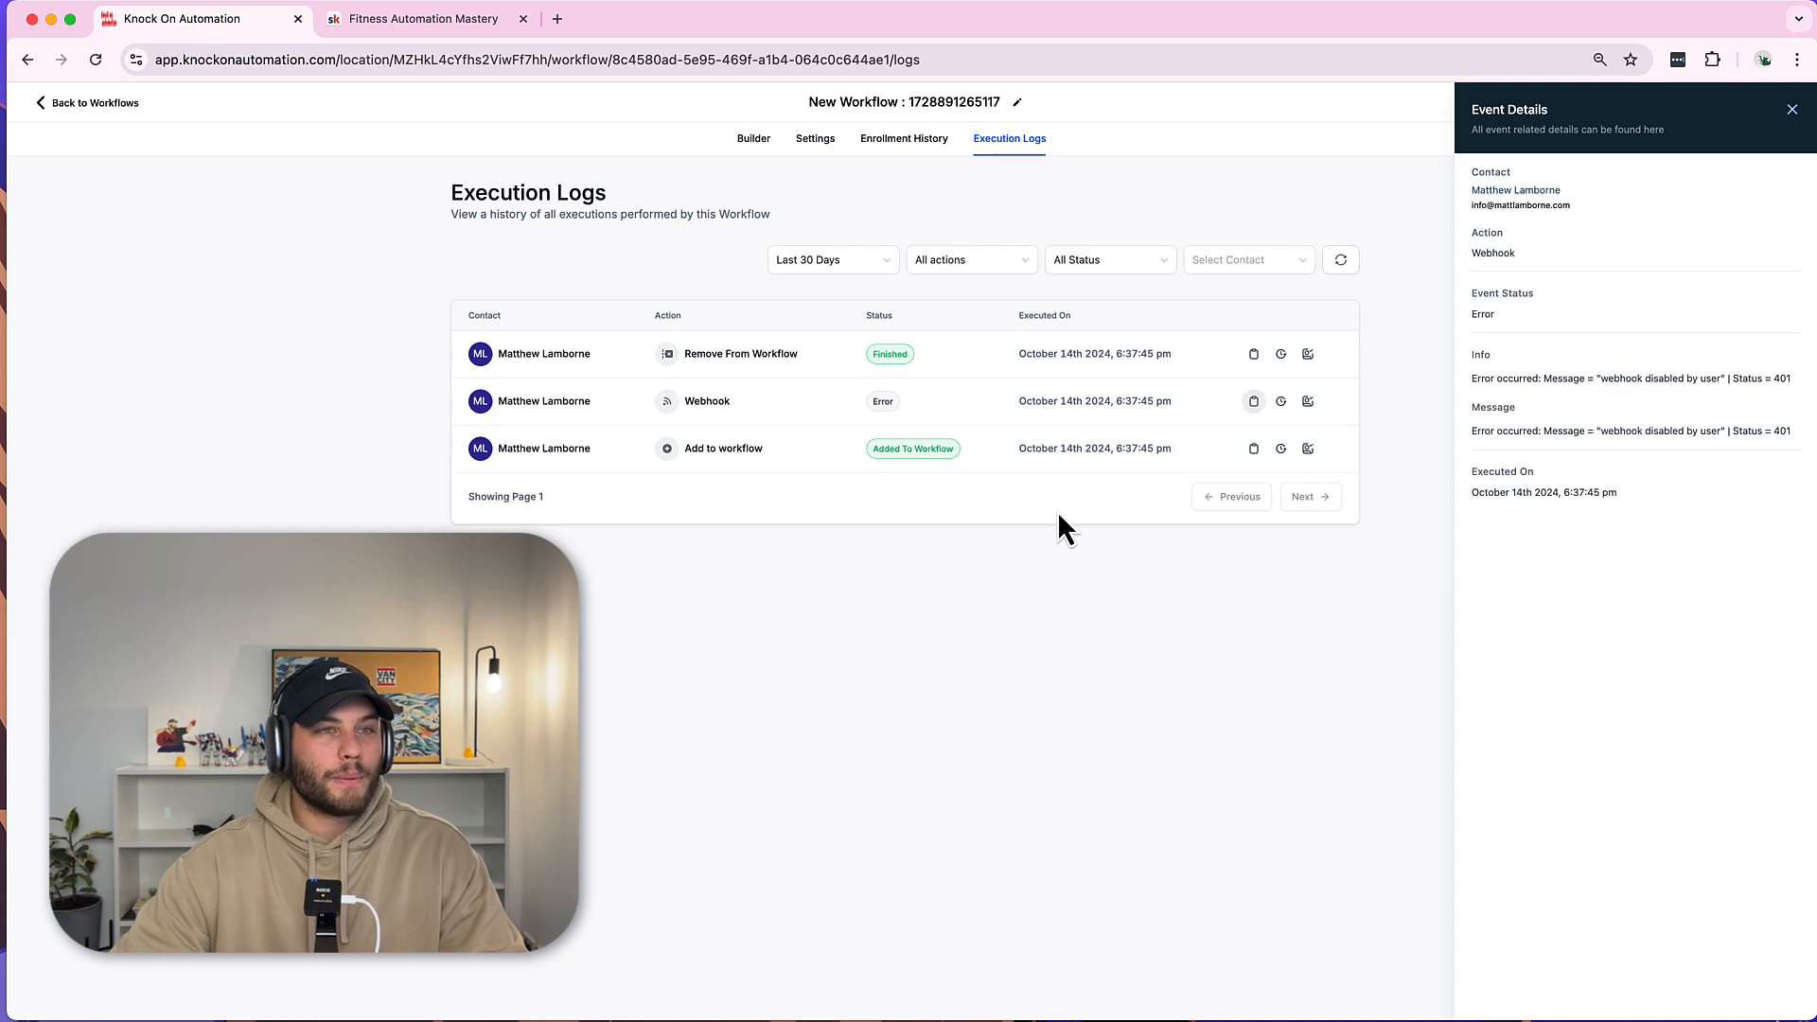
Rerun the workflow test from the Builder on the same test contact.
{"action": "left_click", "coordinate": [1792, 111]}
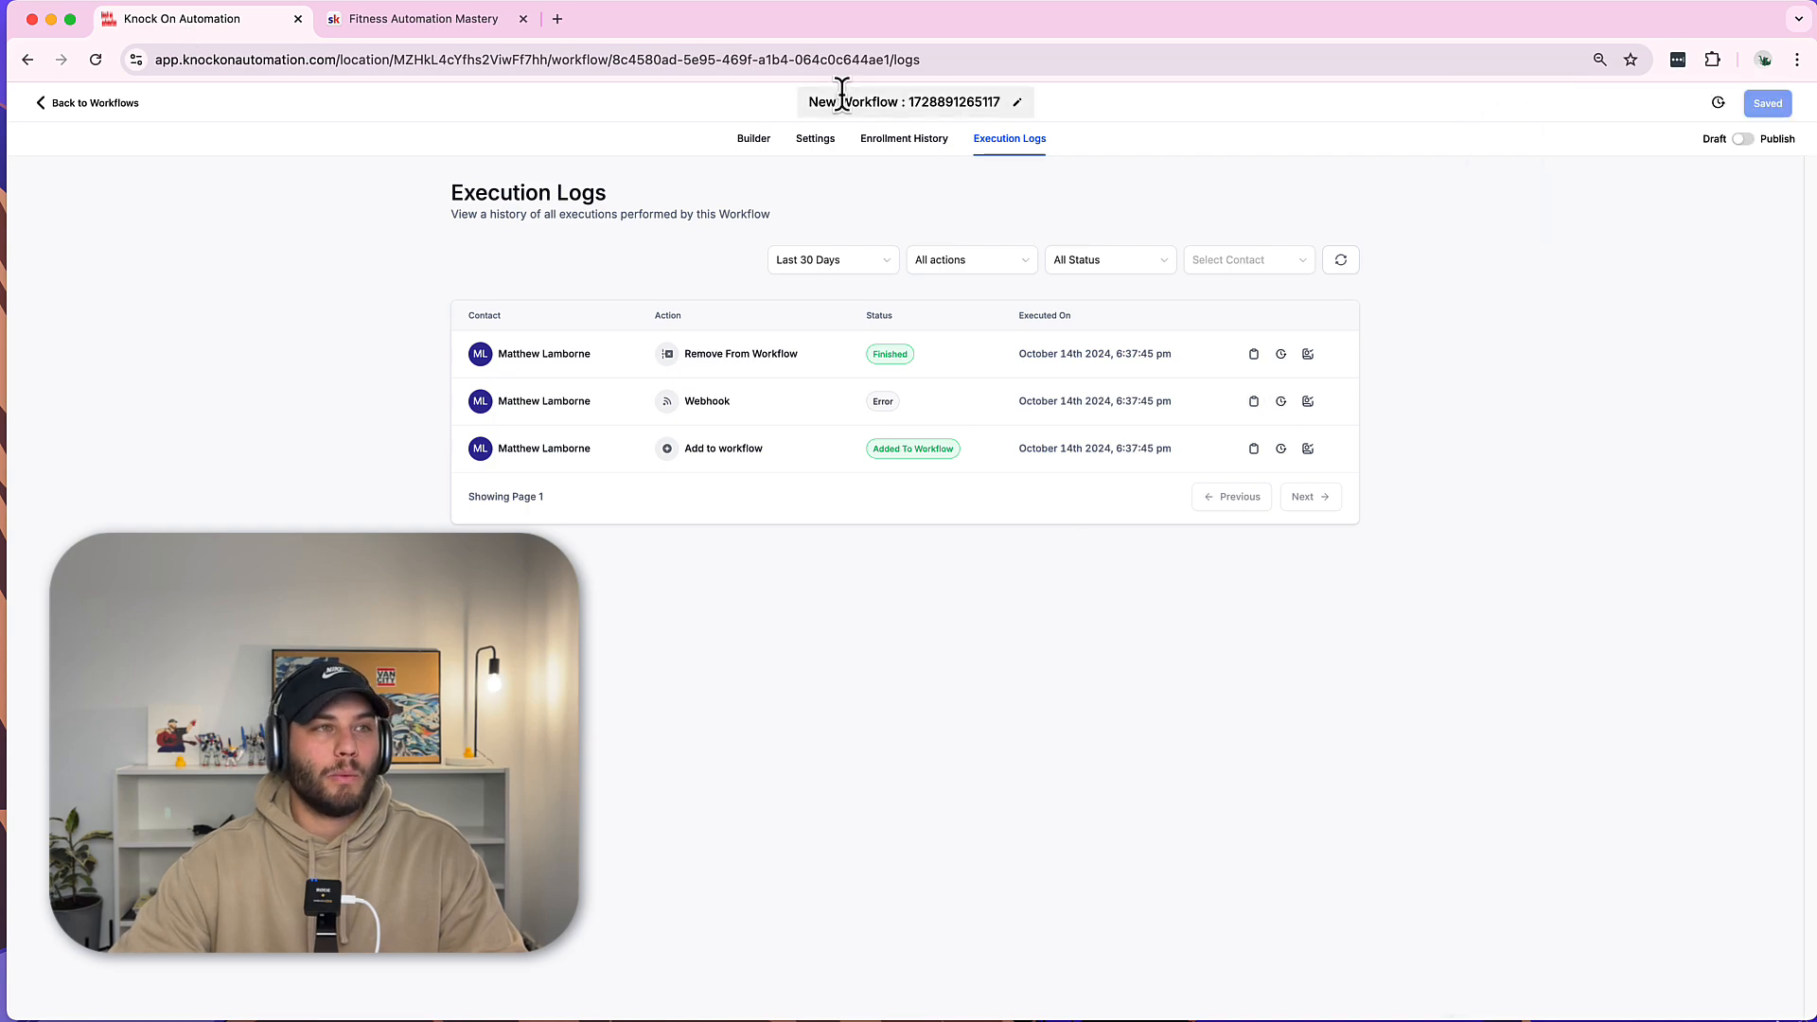
{"action": "left_click", "coordinate": [755, 142]}
{"action": "left_click", "coordinate": [1647, 142]}
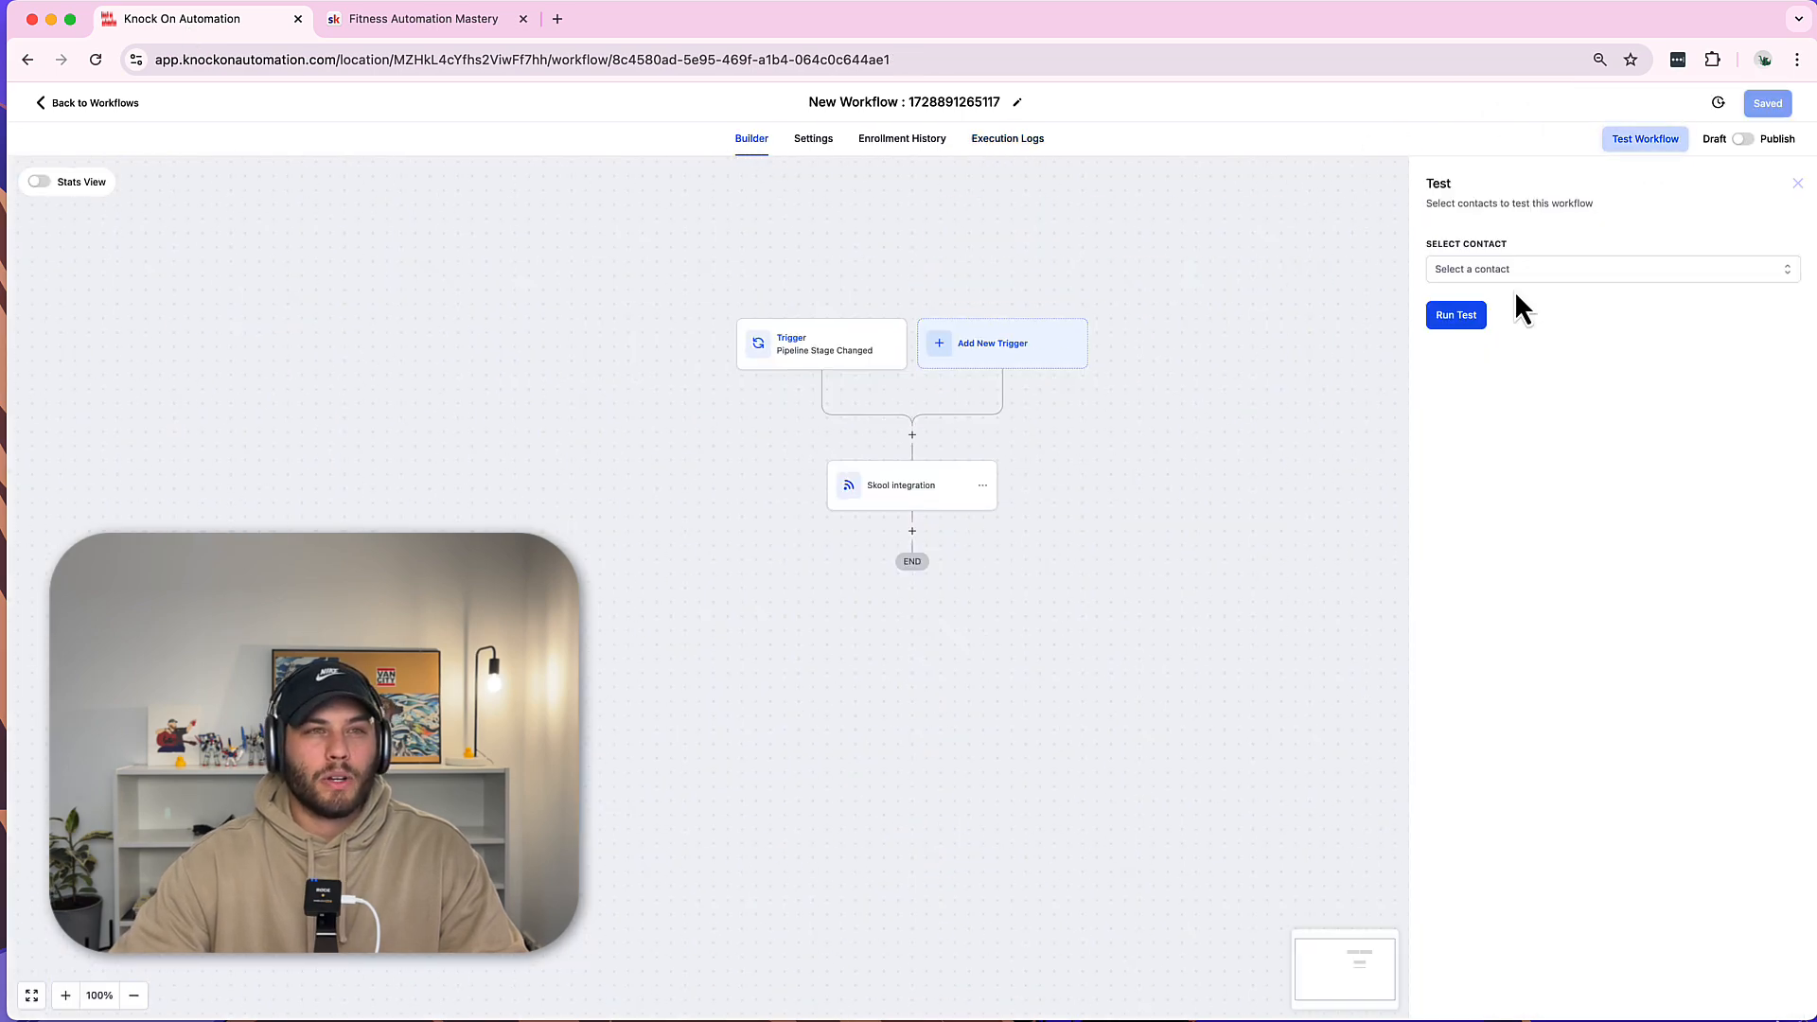
{"action": "left_click", "coordinate": [1513, 269]}
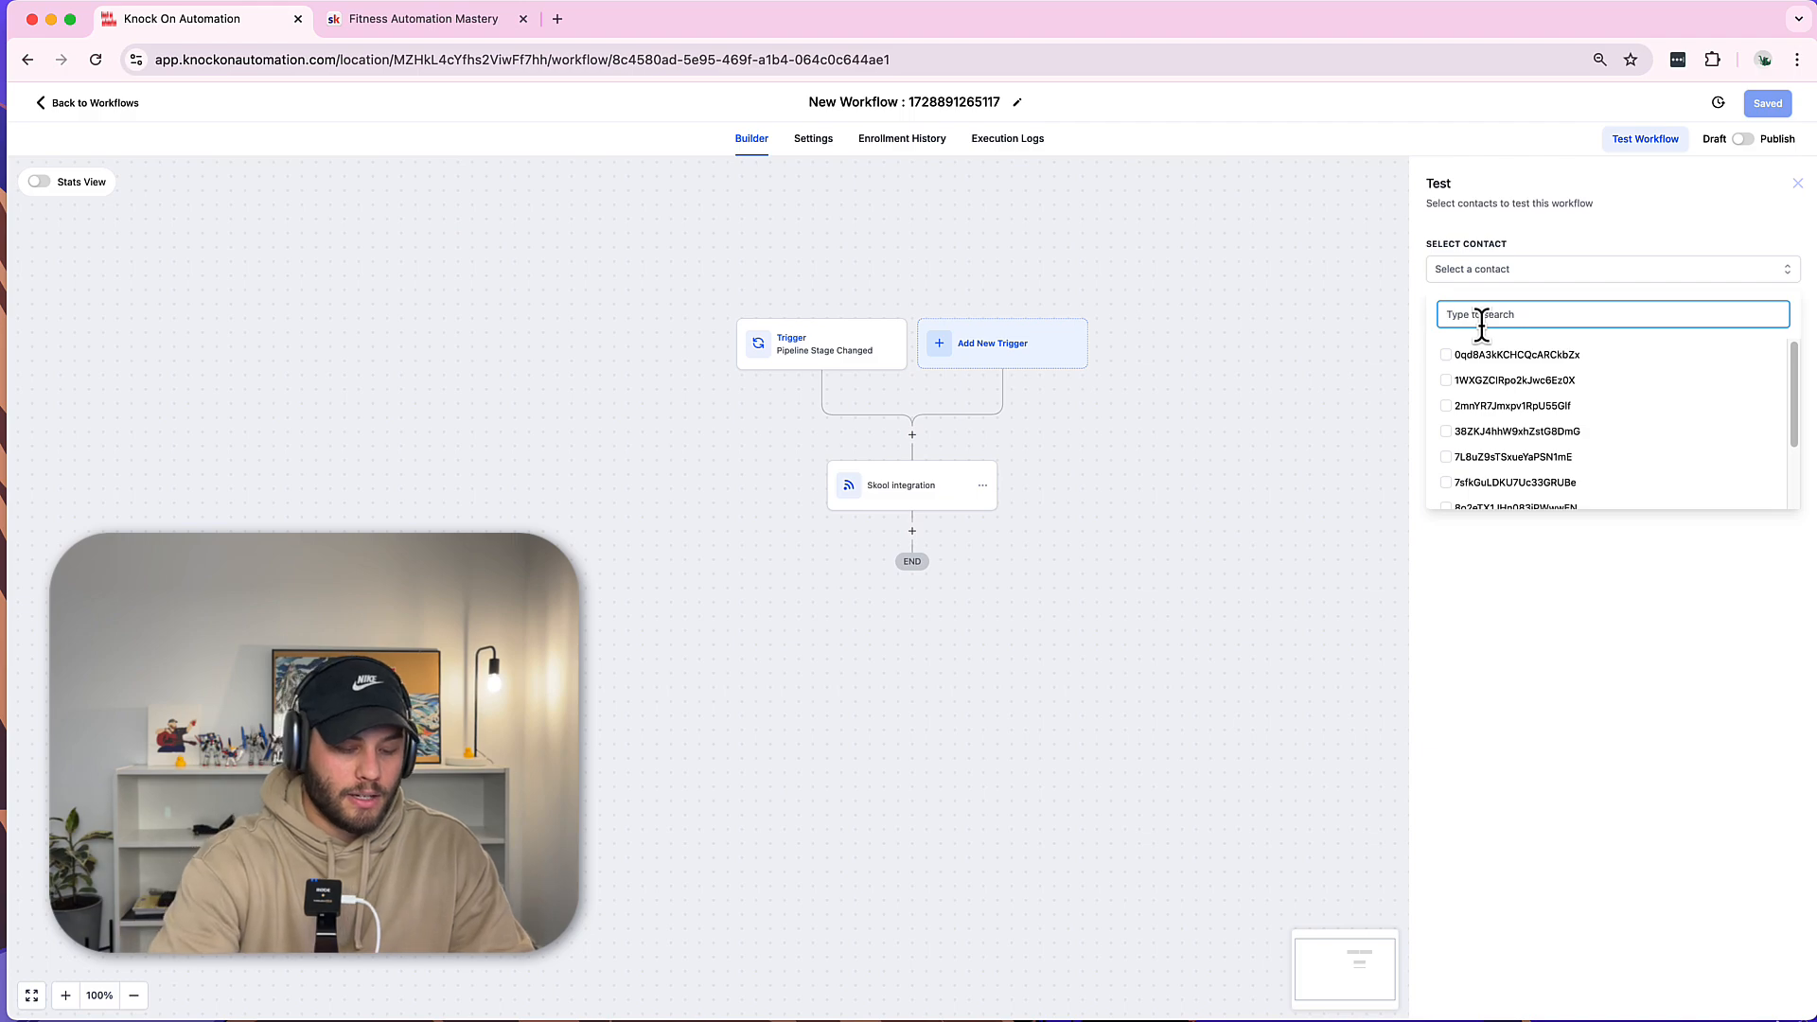
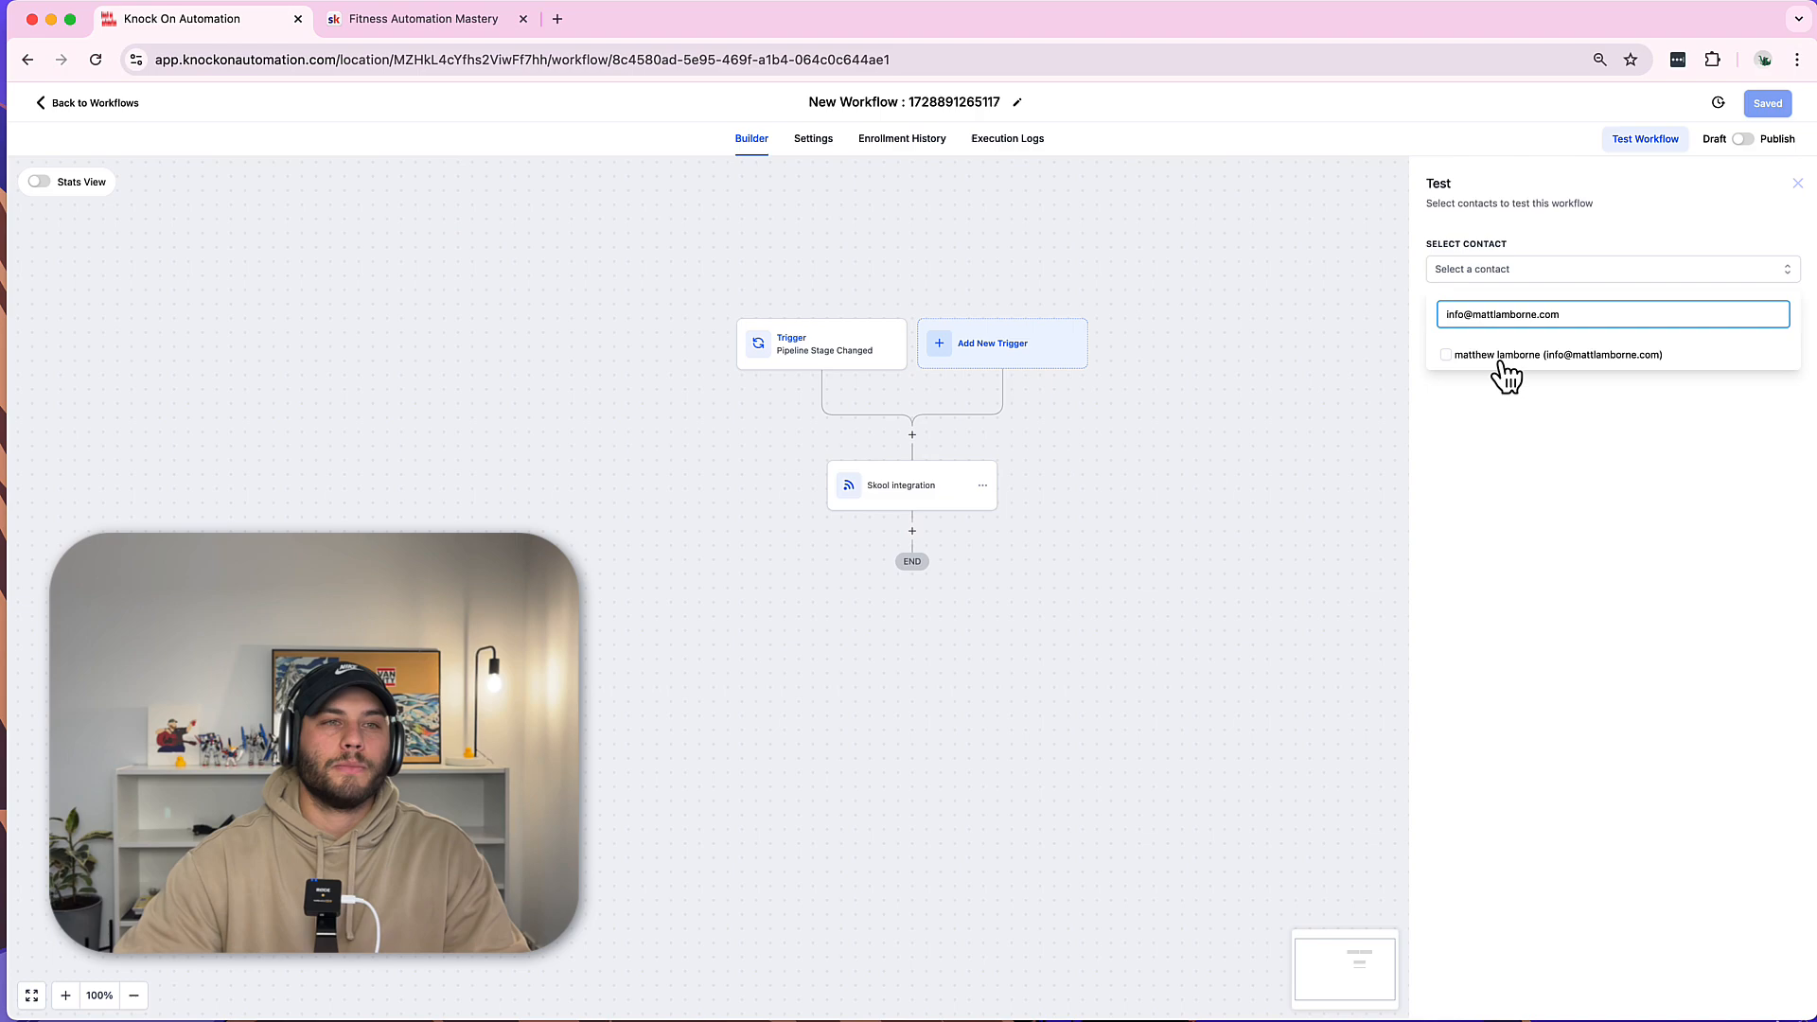
{"action": "left_click", "coordinate": [1500, 355]}
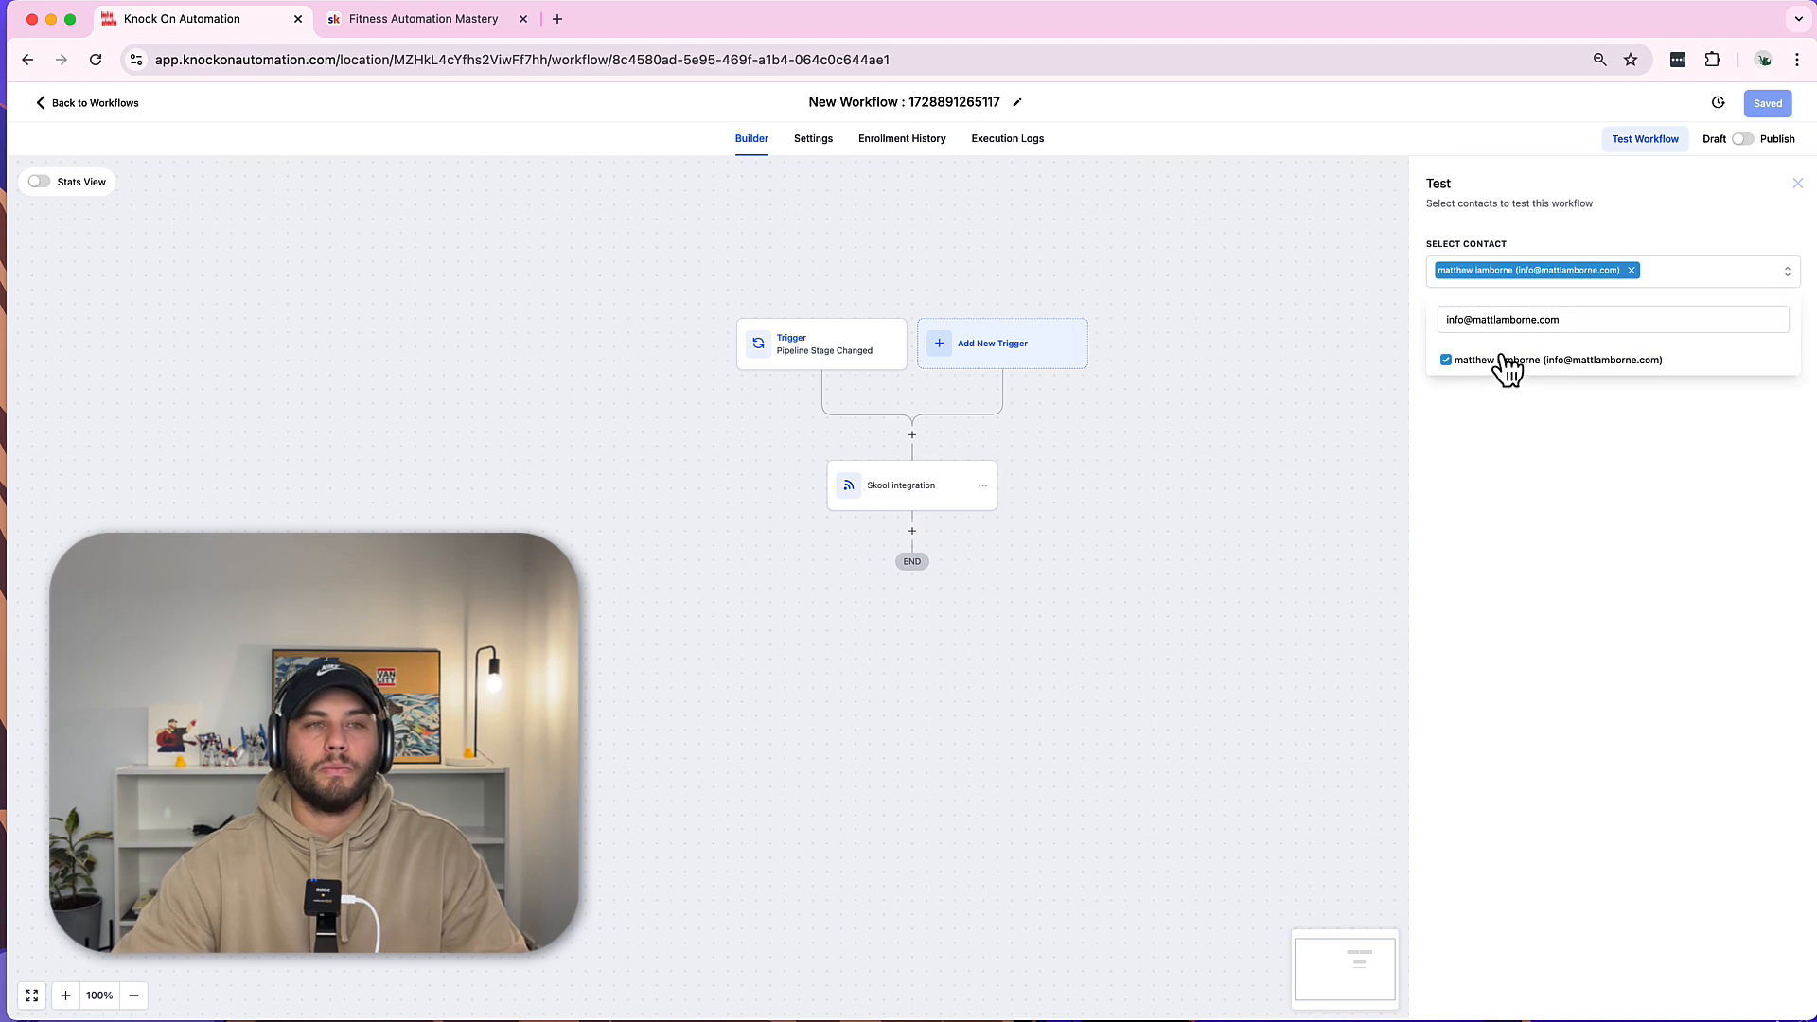
{"action": "left_click", "coordinate": [1486, 398]}
{"action": "left_click", "coordinate": [1458, 322]}
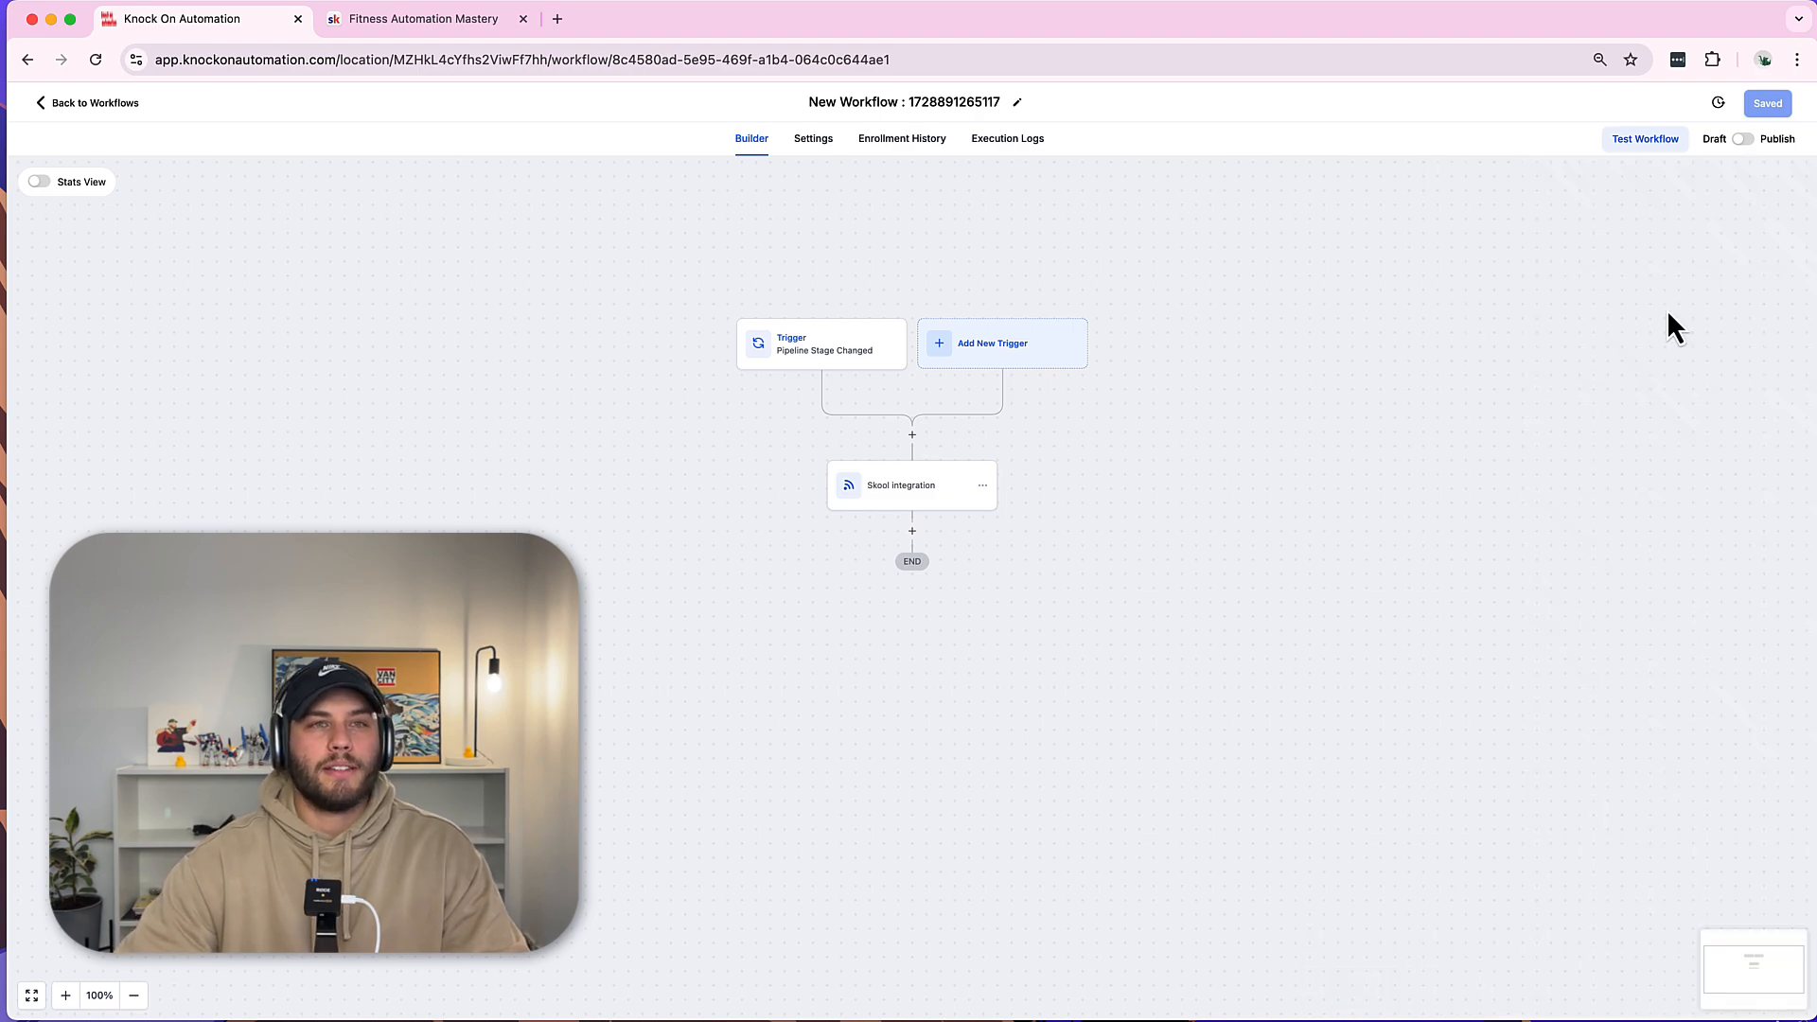
Check the new Webhook run in Execution Logs, confirming the Success event status.
{"action": "left_click", "coordinate": [983, 141]}
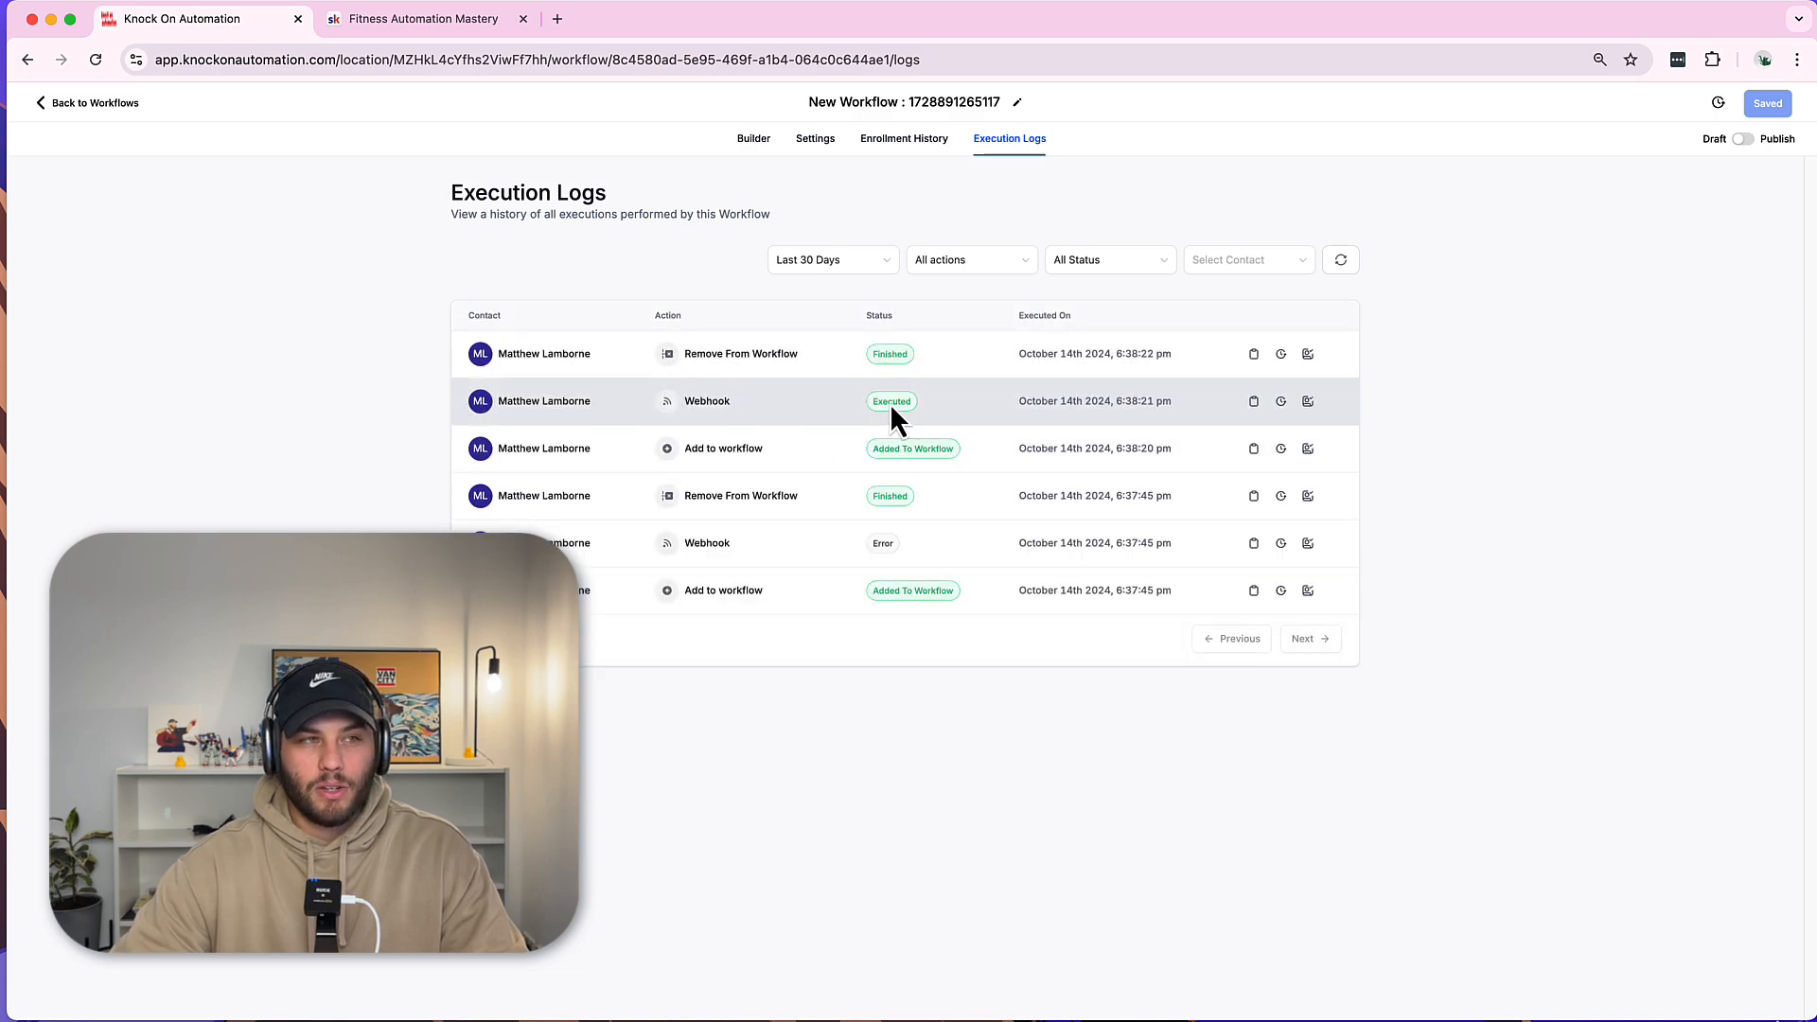
{"action": "left_click", "coordinate": [1254, 401]}
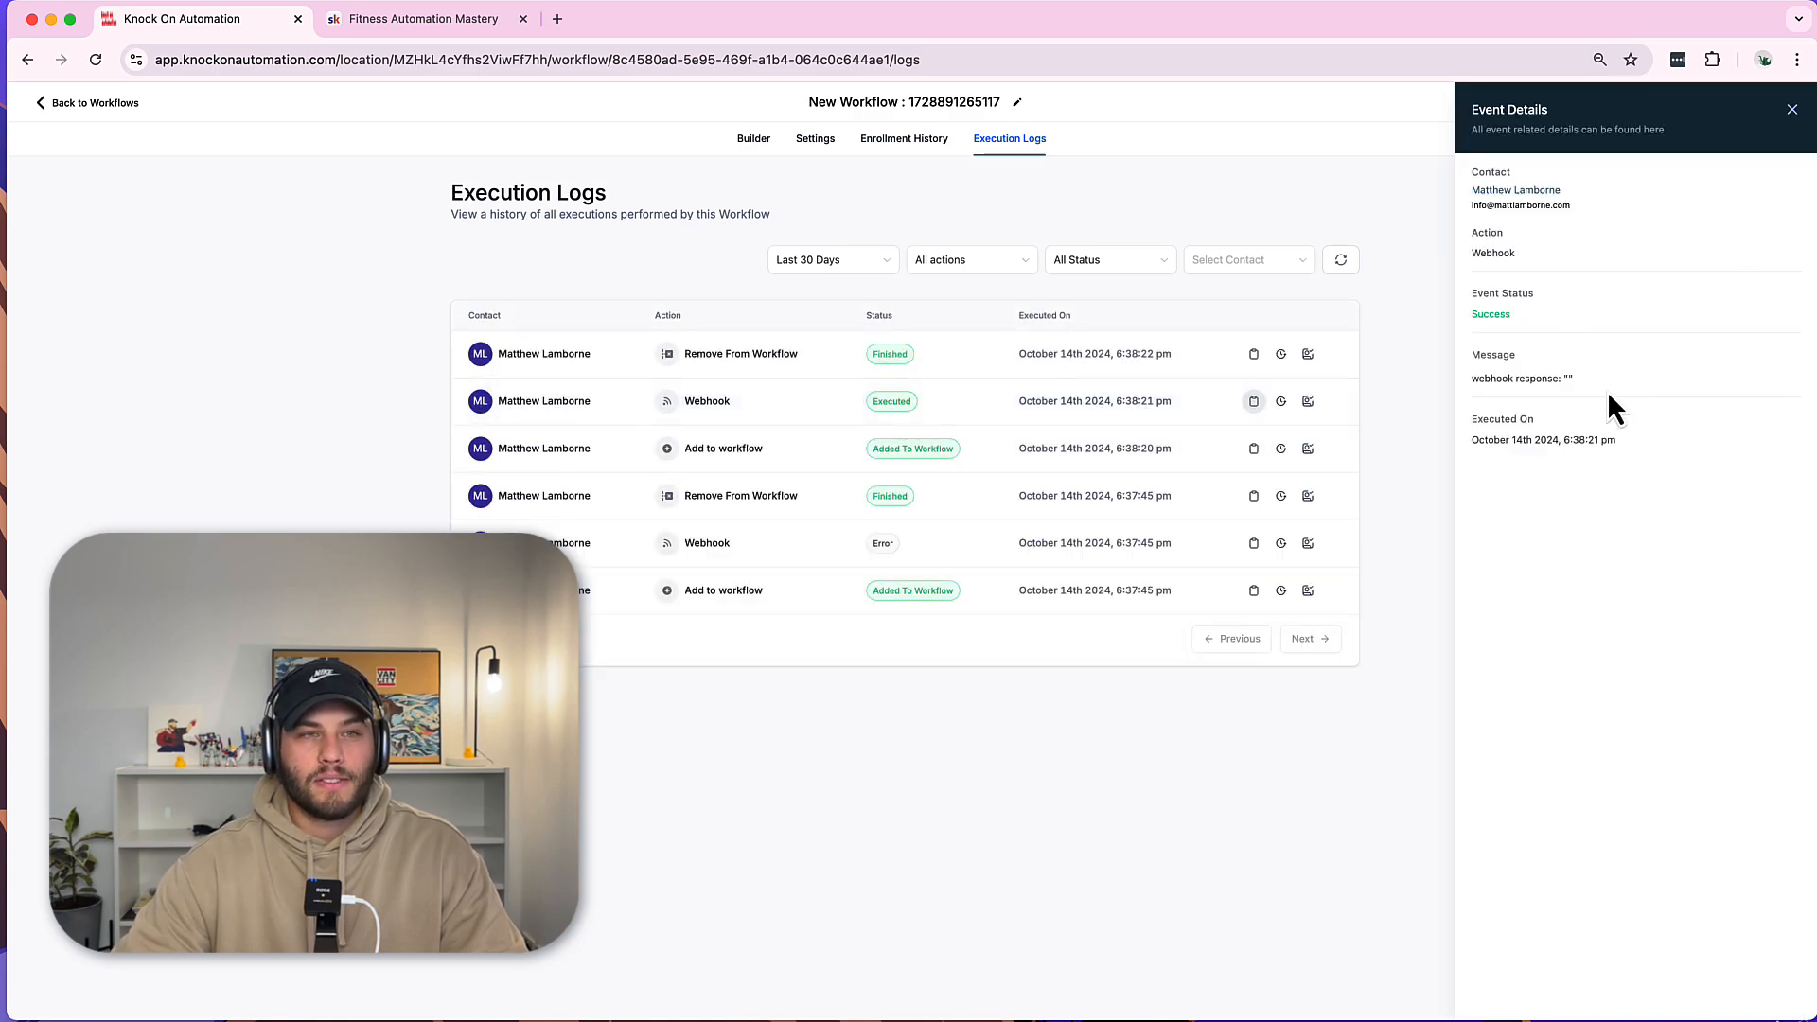
{"action": "left_click_drag", "start_coordinate": [1586, 379], "coordinate": [1476, 379]}
{"action": "left_click", "coordinate": [1656, 376]}
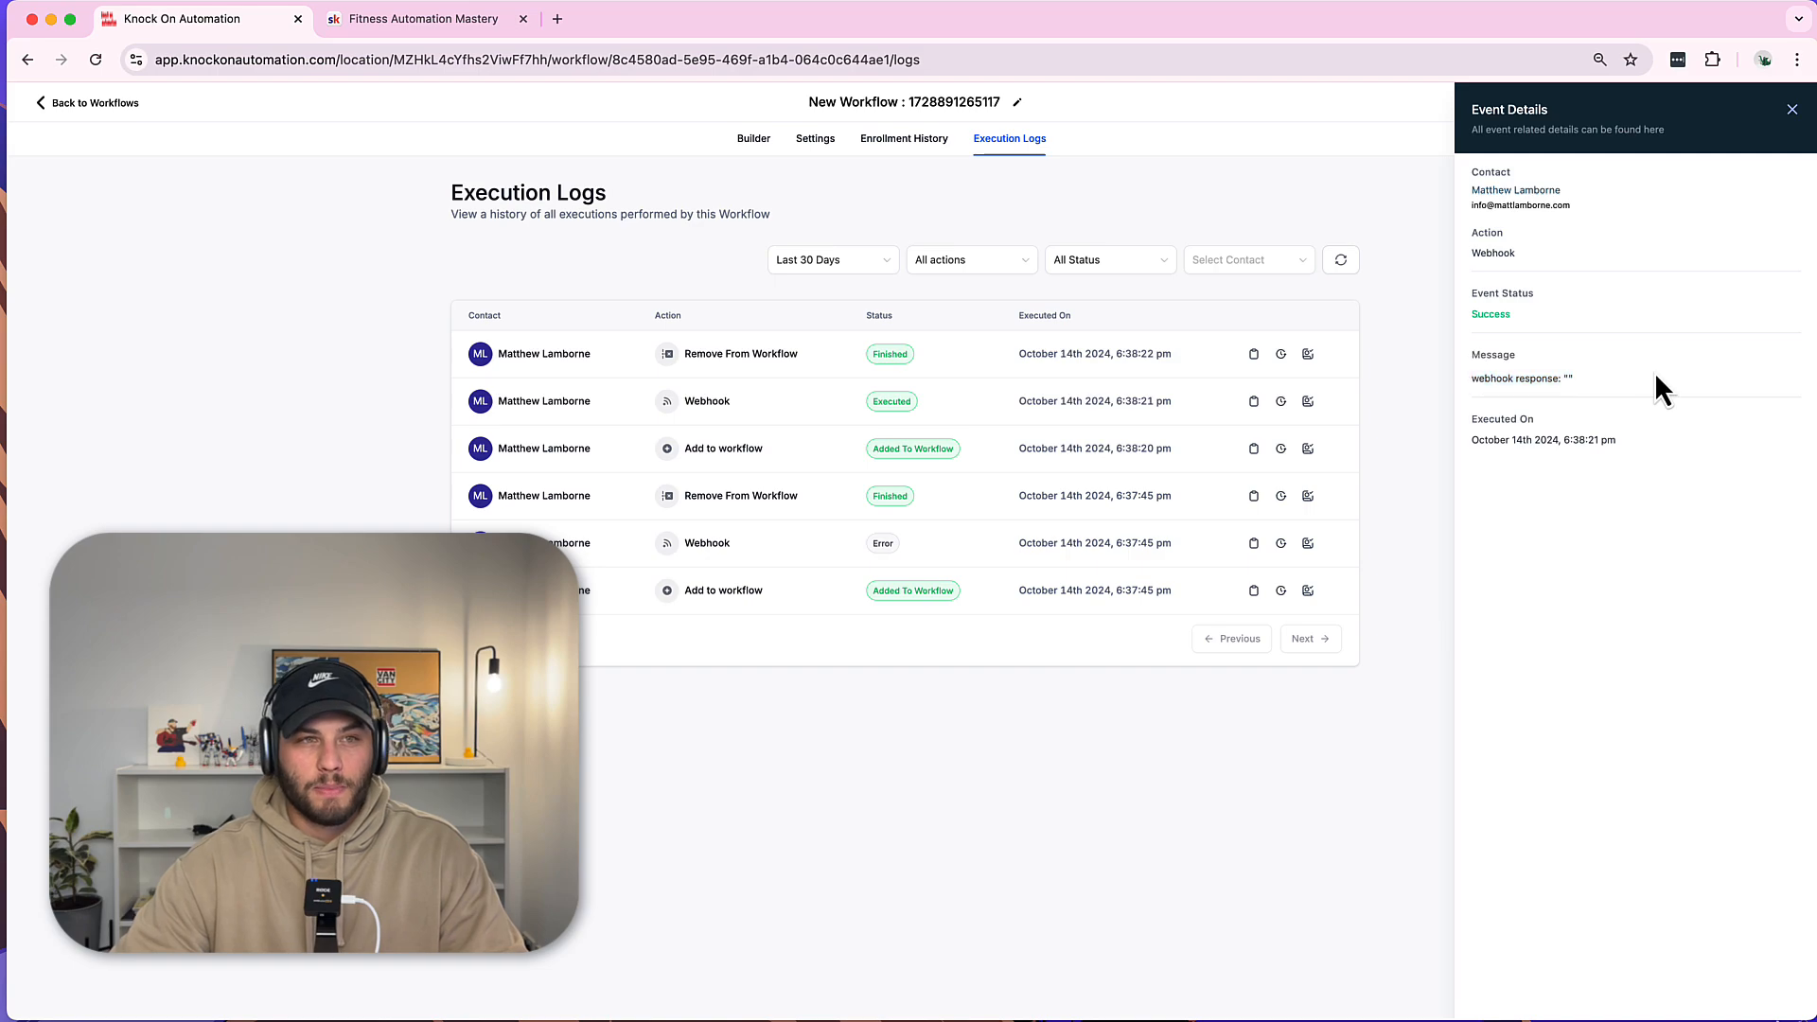
{"action": "double_click", "coordinate": [1504, 313]}
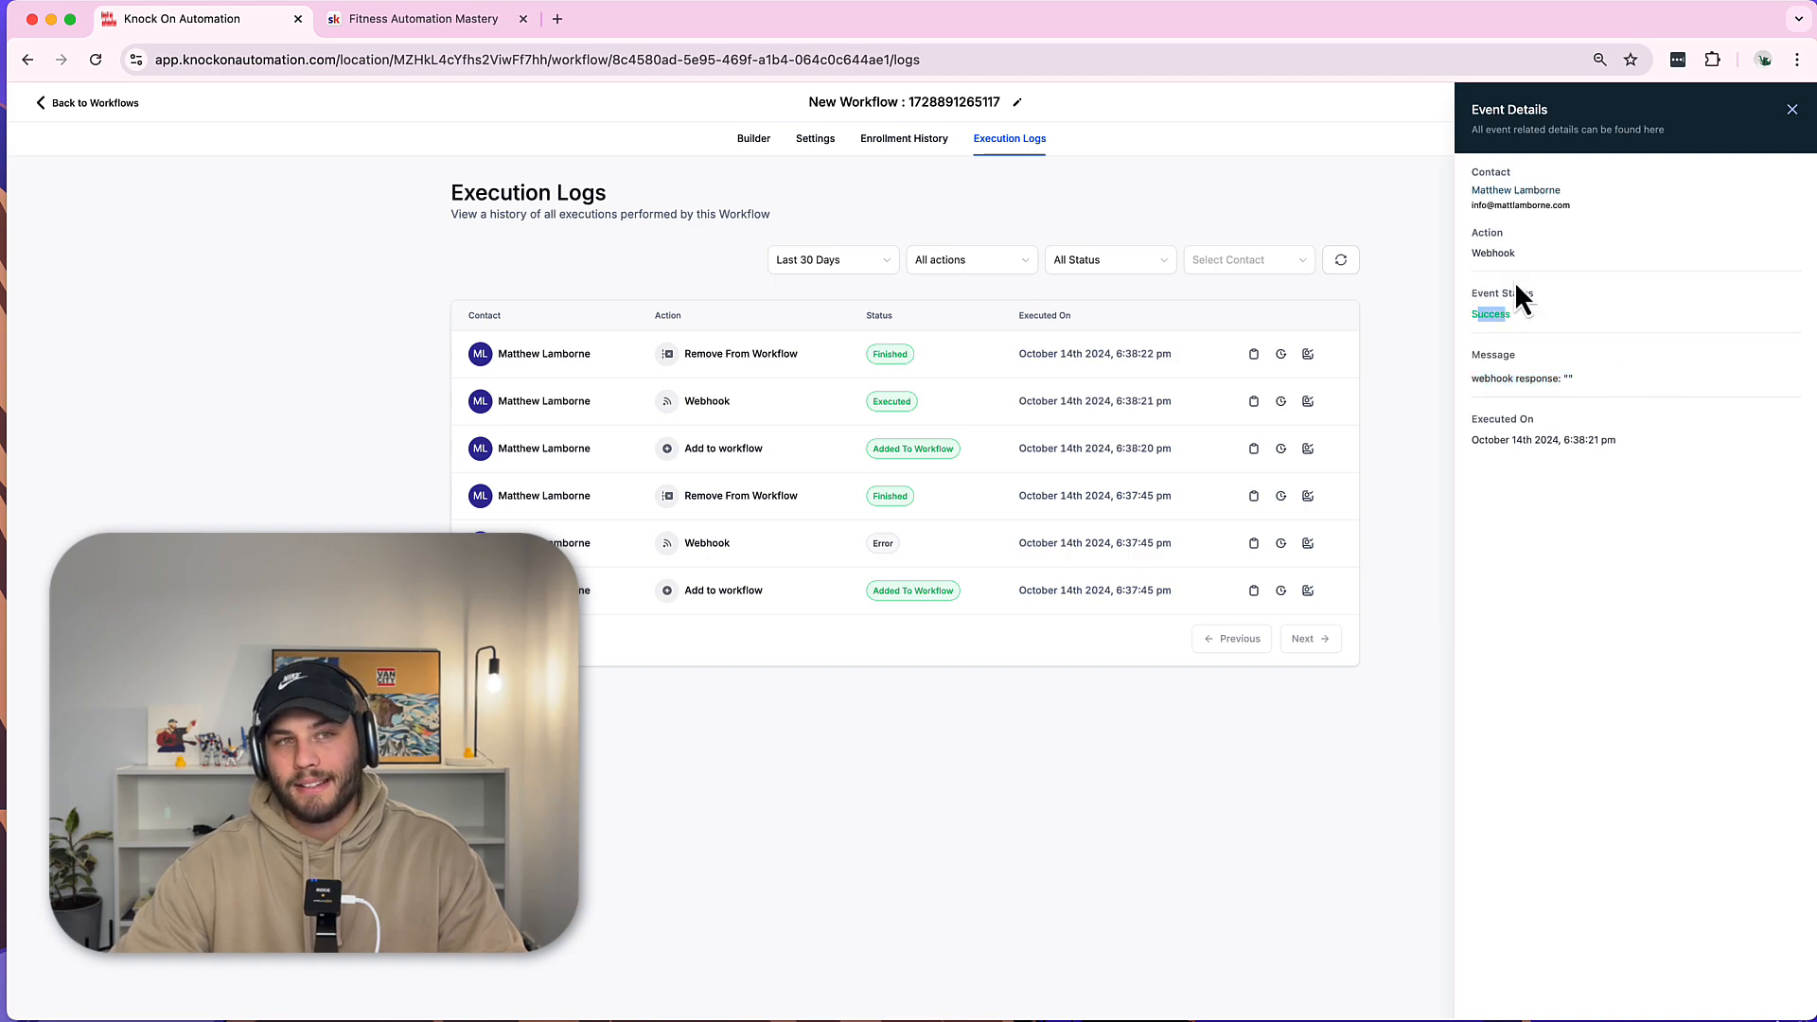
{"action": "left_click", "coordinate": [1793, 111]}
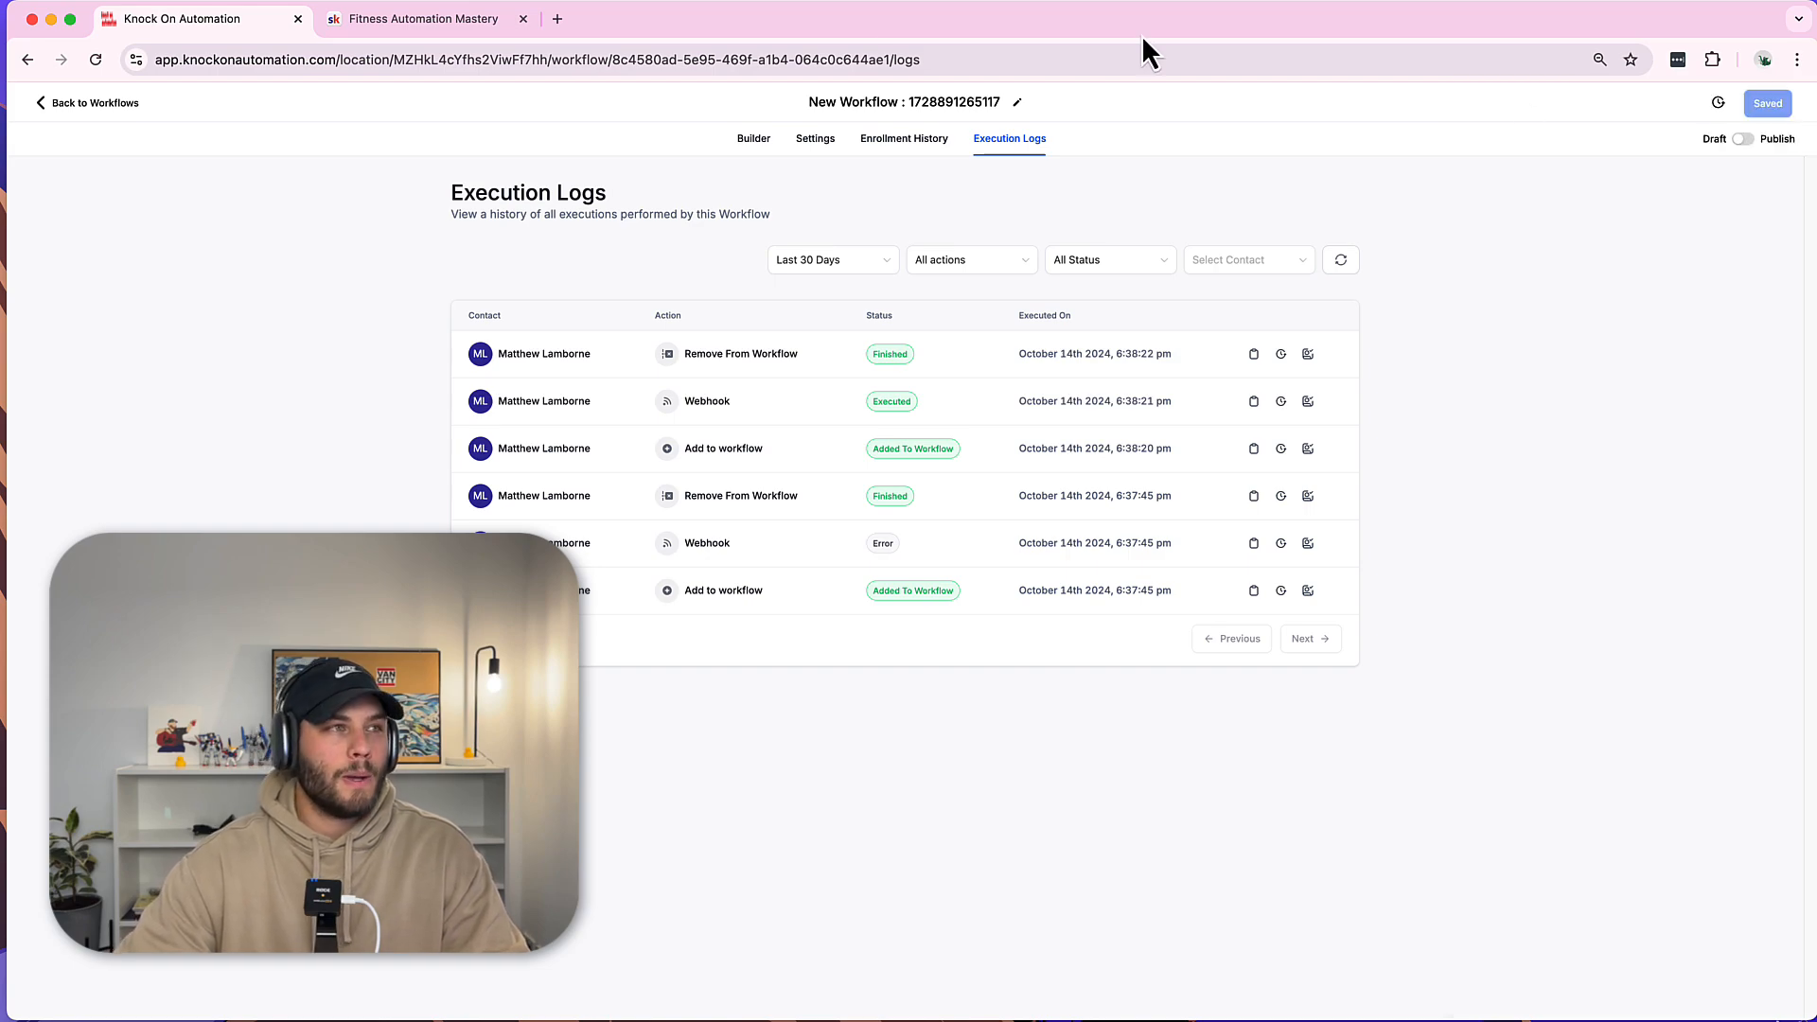
Open the Skool group's settings and view its 1 pending invite.
{"action": "left_click", "coordinate": [369, 19]}
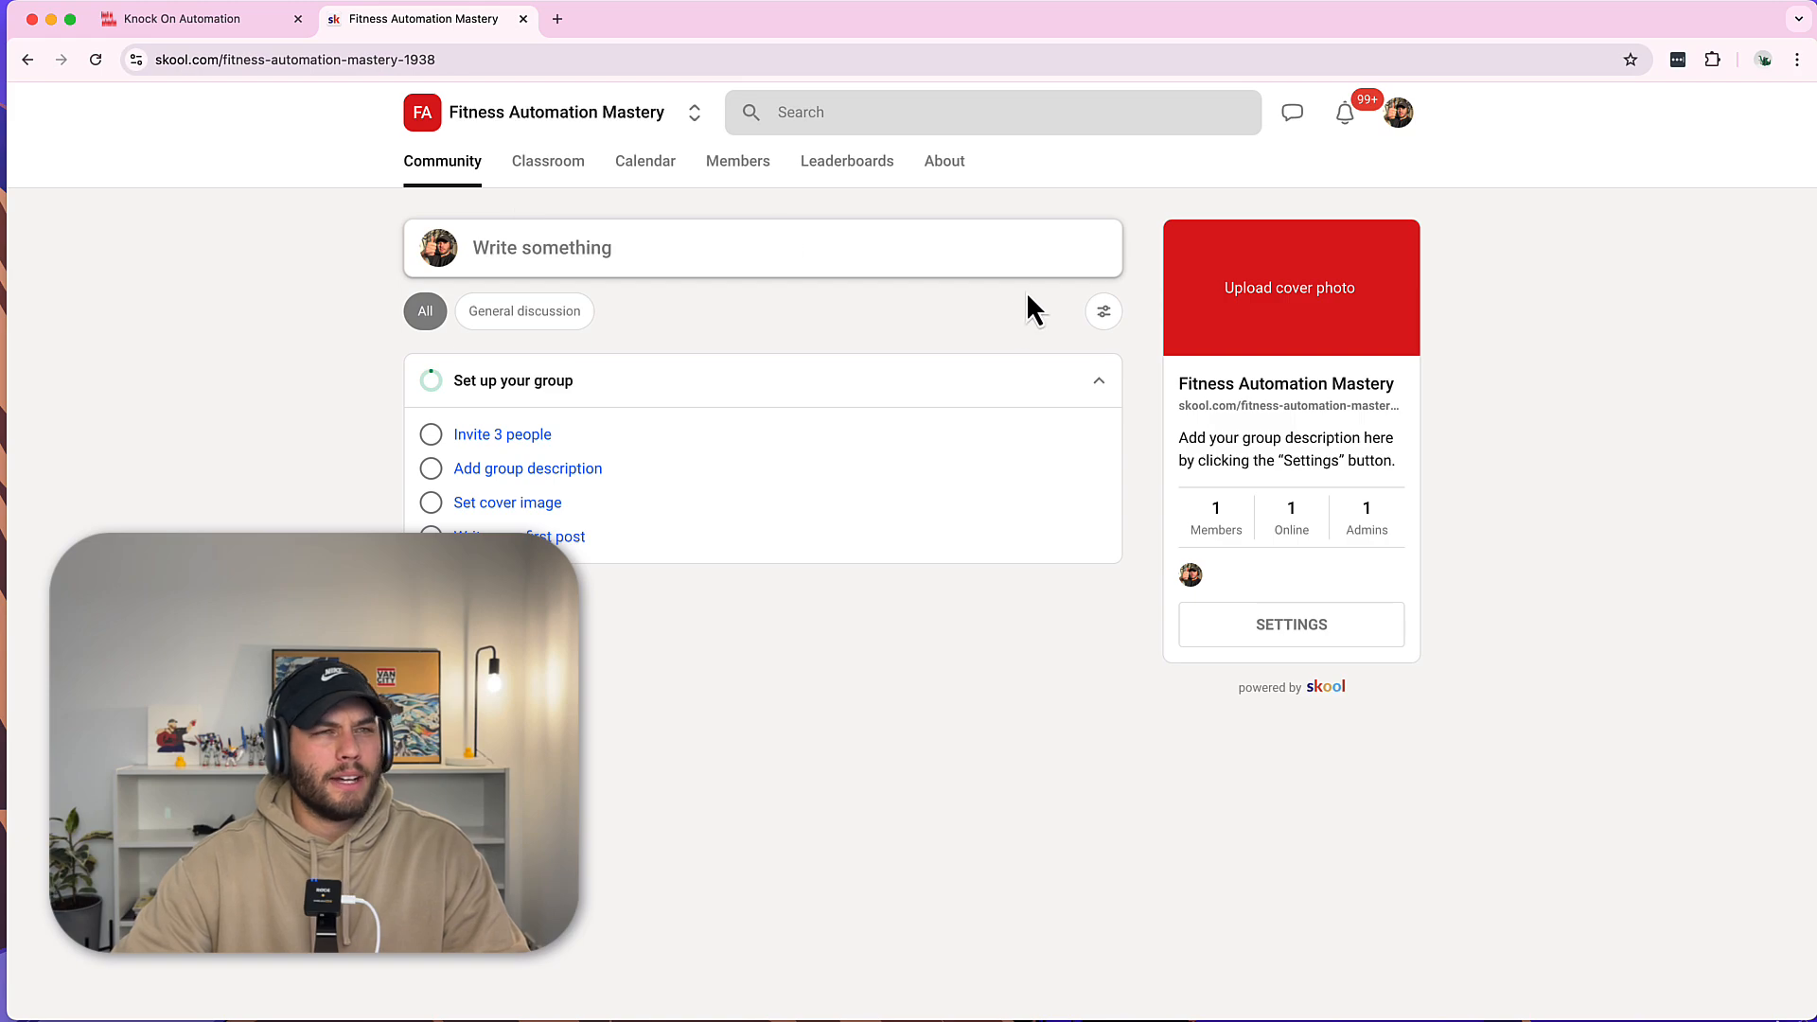
{"action": "left_click", "coordinate": [1401, 121]}
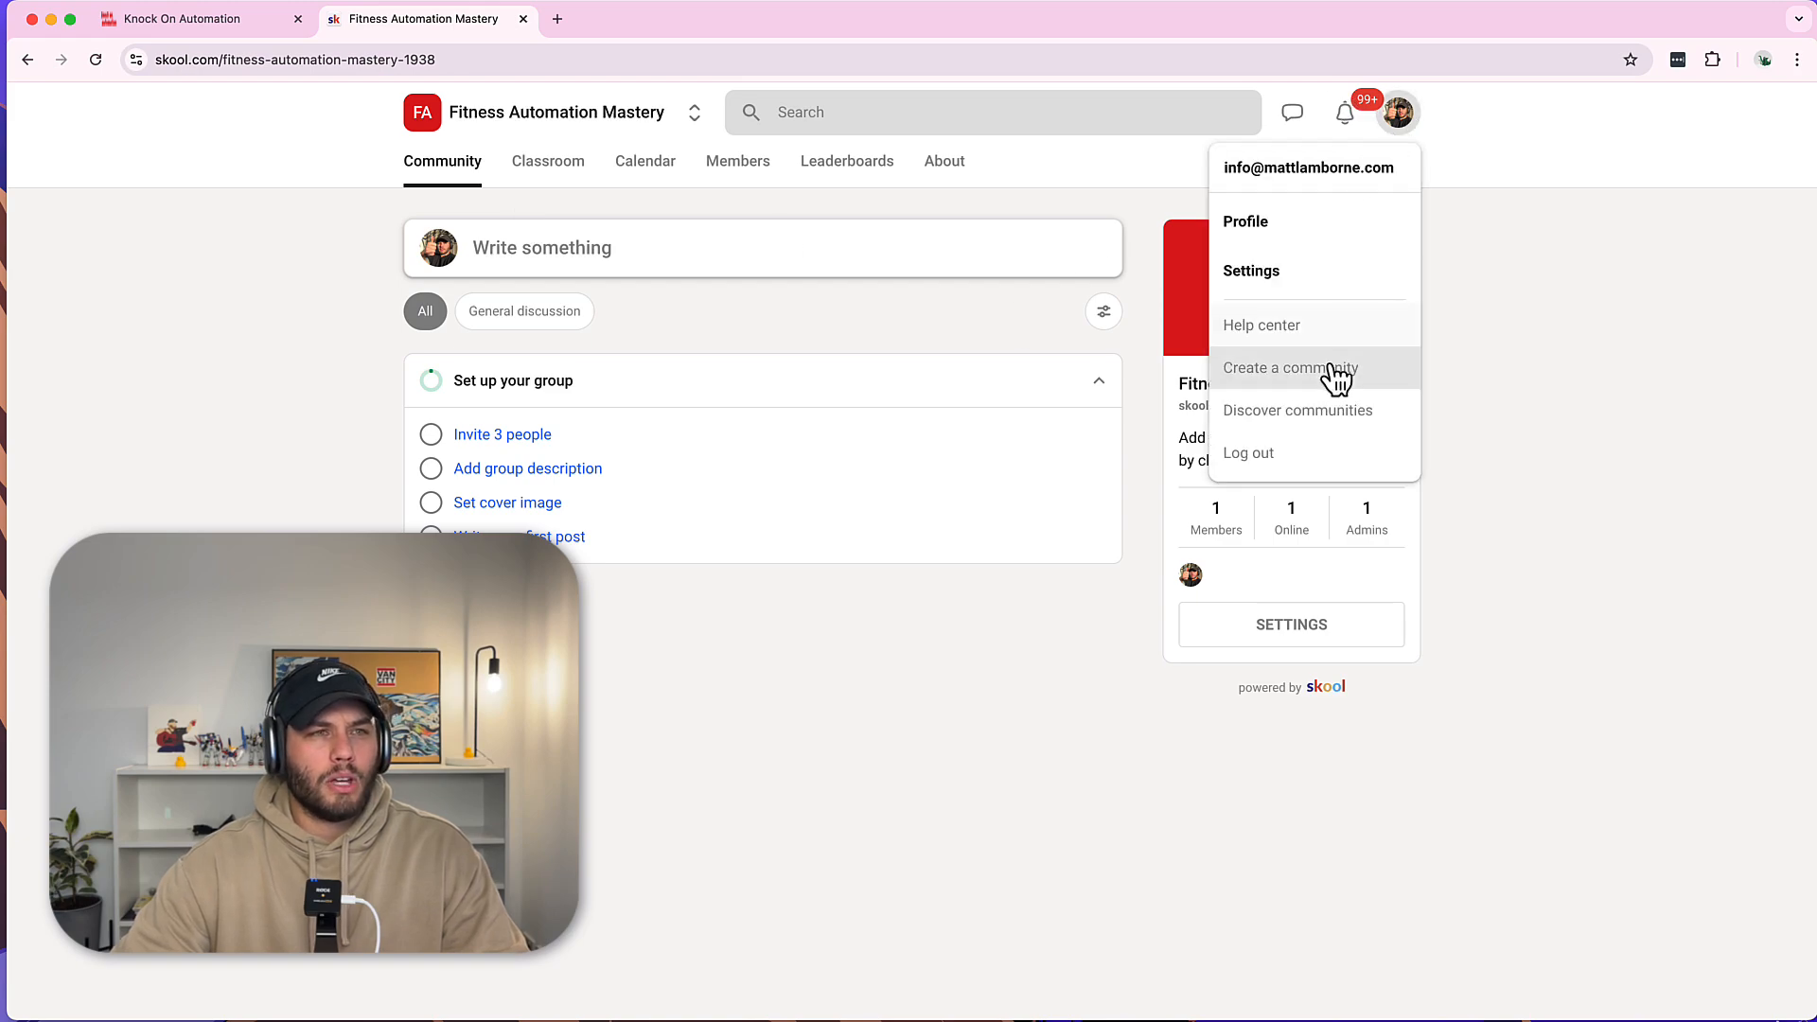
{"action": "left_click", "coordinate": [1136, 278]}
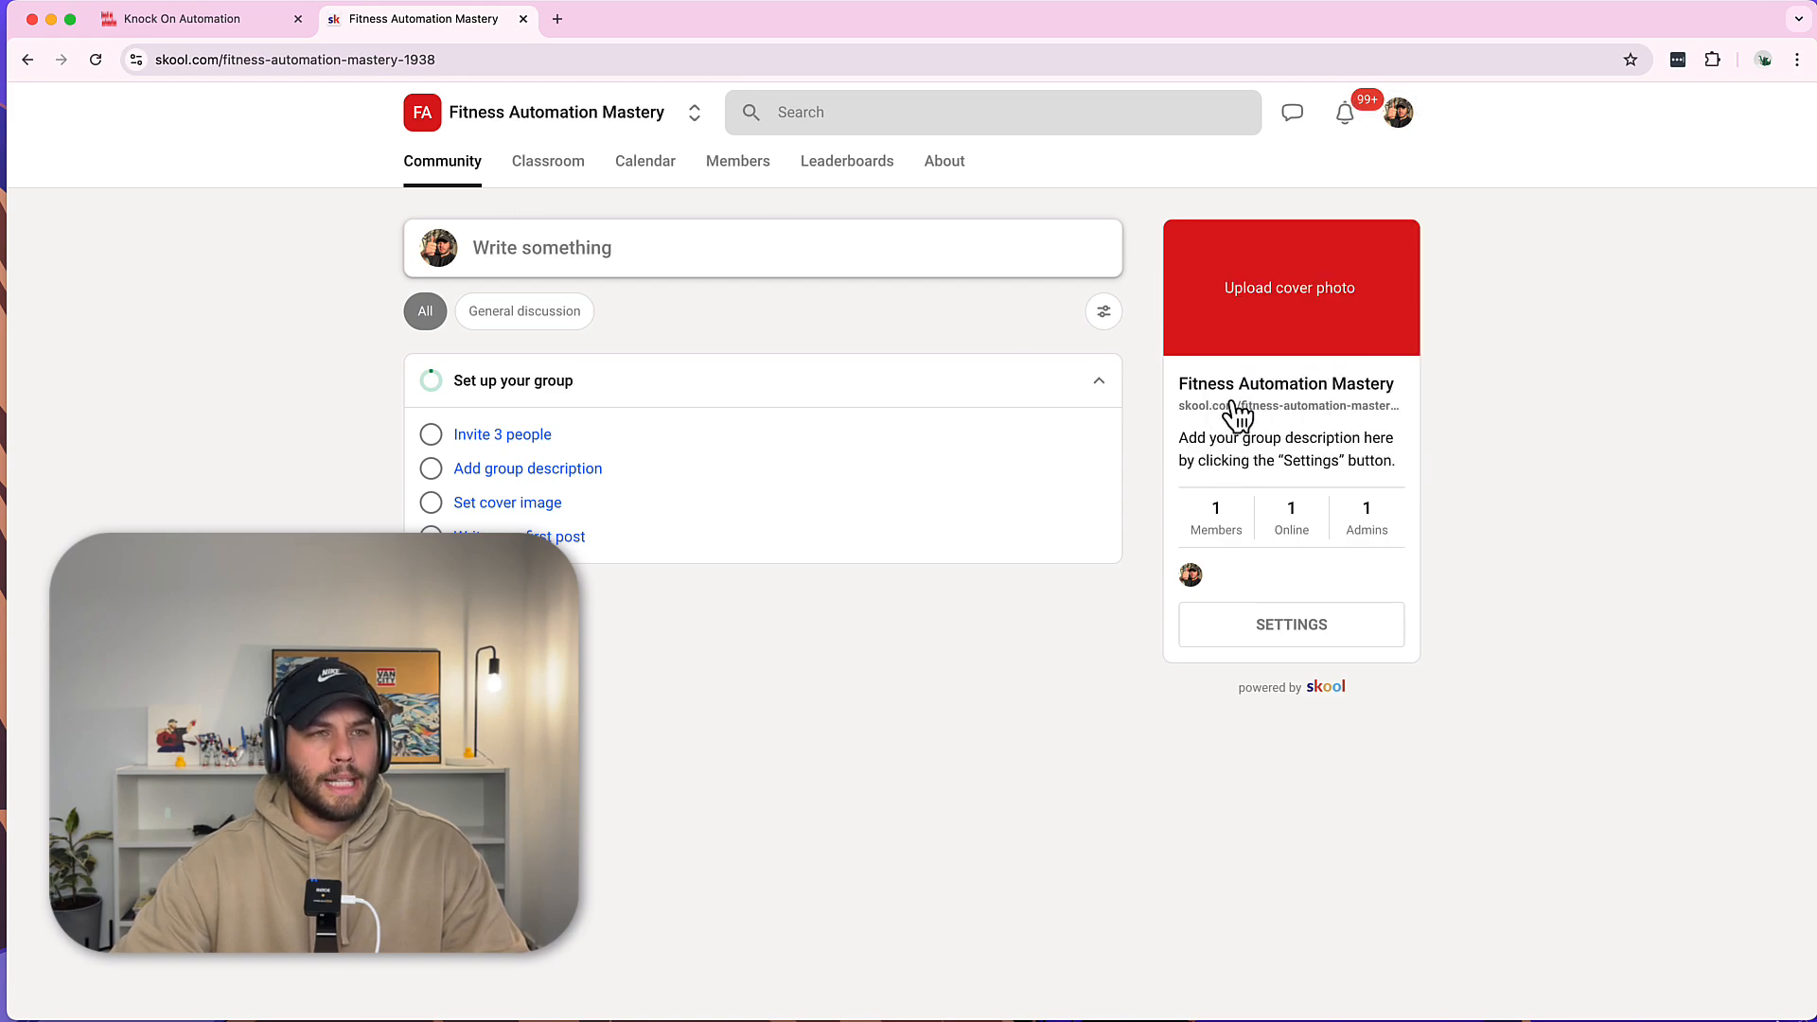
{"action": "left_click", "coordinate": [1247, 640]}
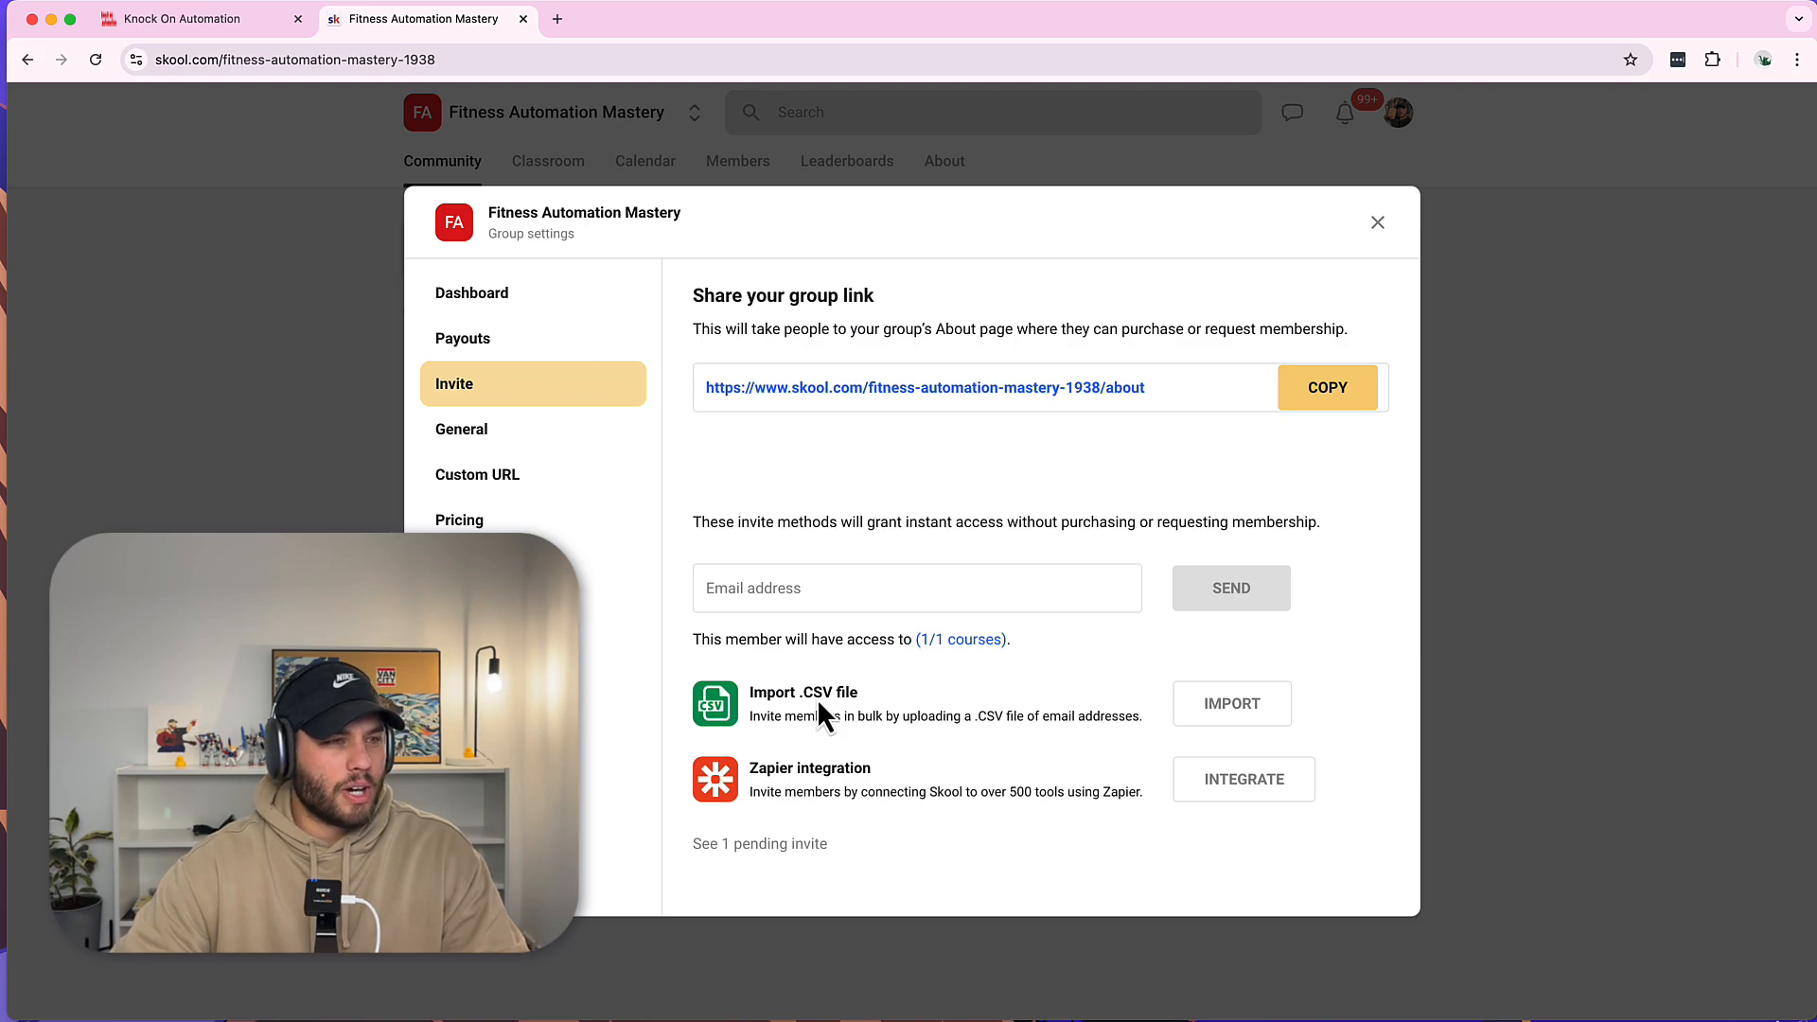
{"action": "left_click", "coordinate": [718, 843]}
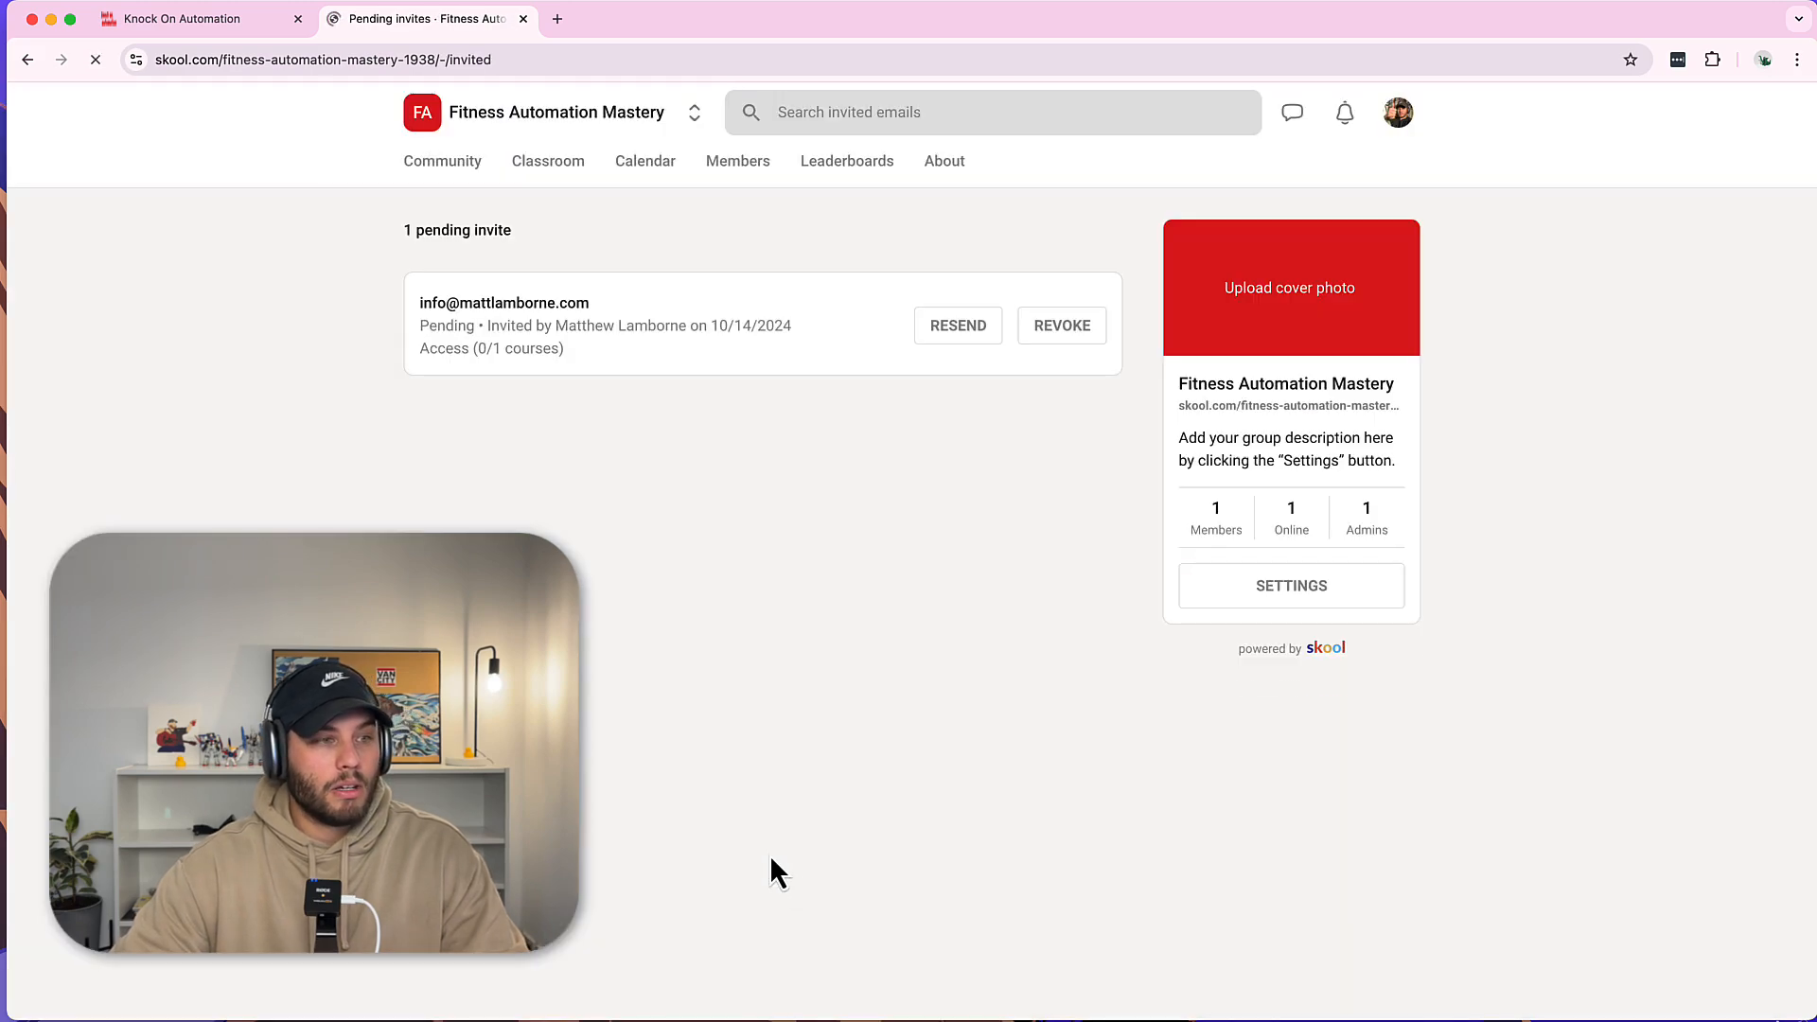
Highlight the invited contact's e-mail and its pending status to verify the invite.
{"action": "left_click_drag", "start_coordinate": [526, 312], "coordinate": [706, 377]}
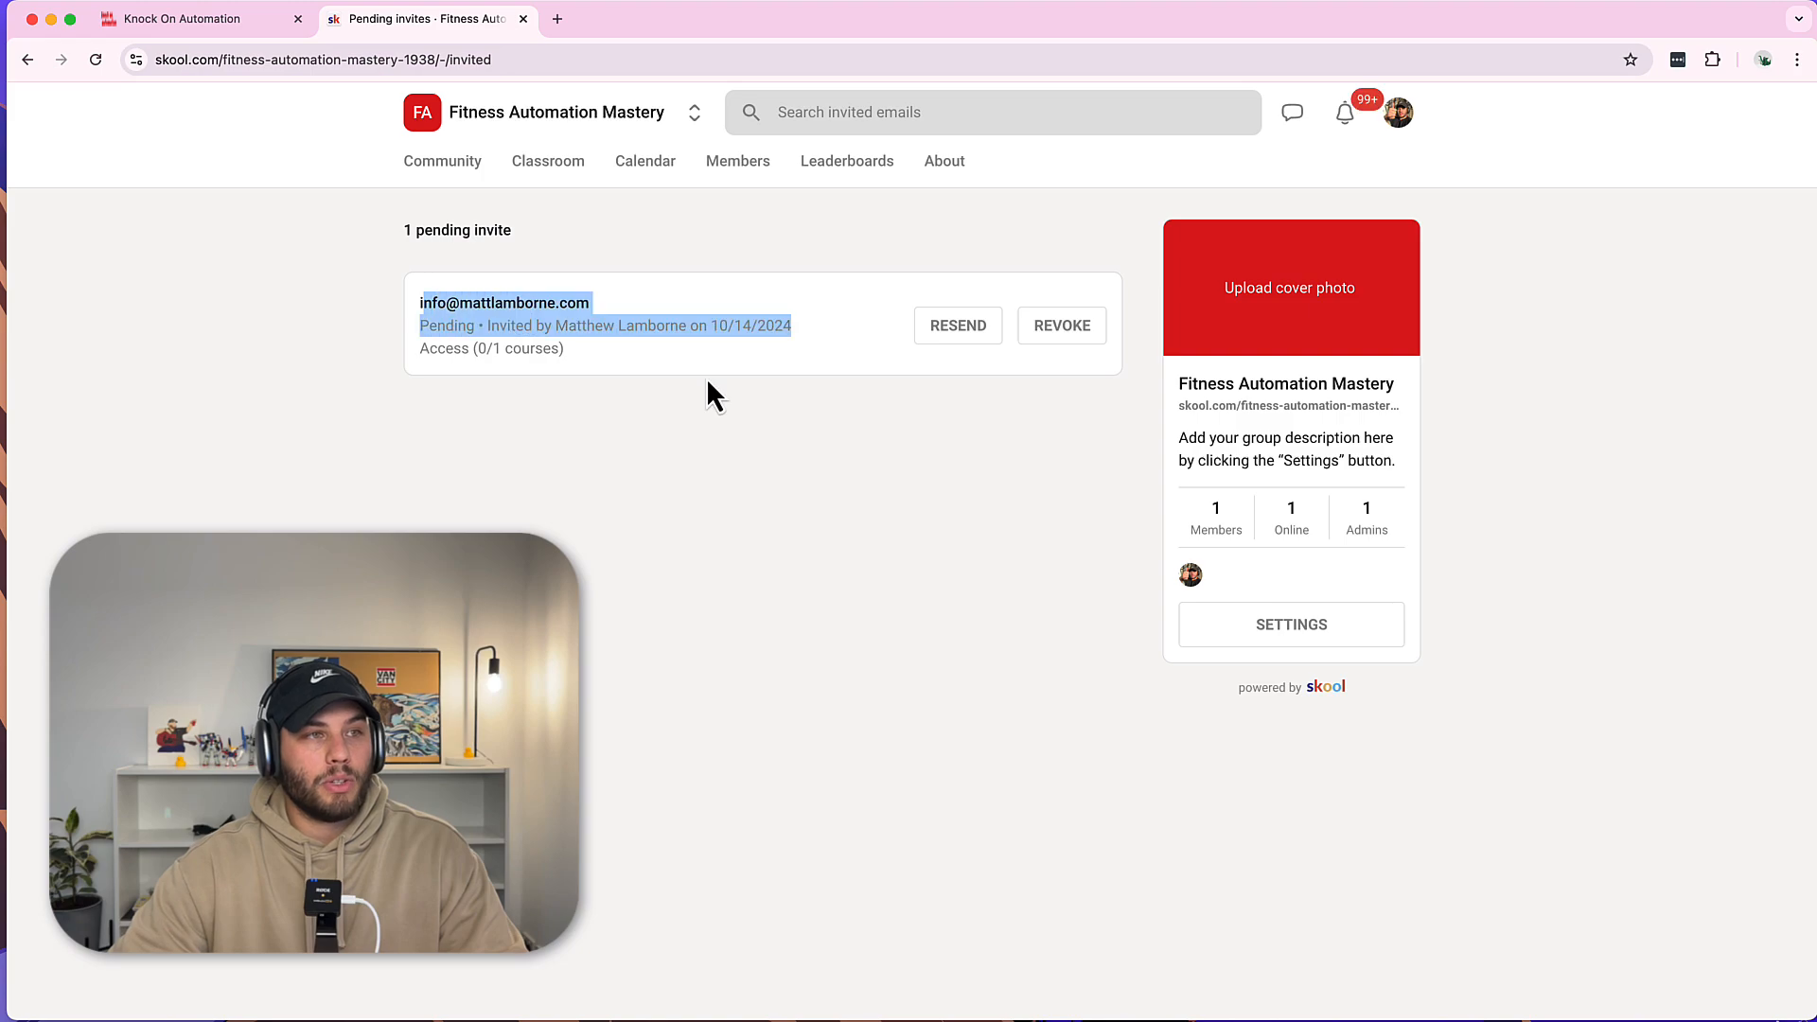
{"action": "left_click", "coordinate": [740, 399]}
{"action": "left_click_drag", "start_coordinate": [406, 301], "coordinate": [580, 376]}
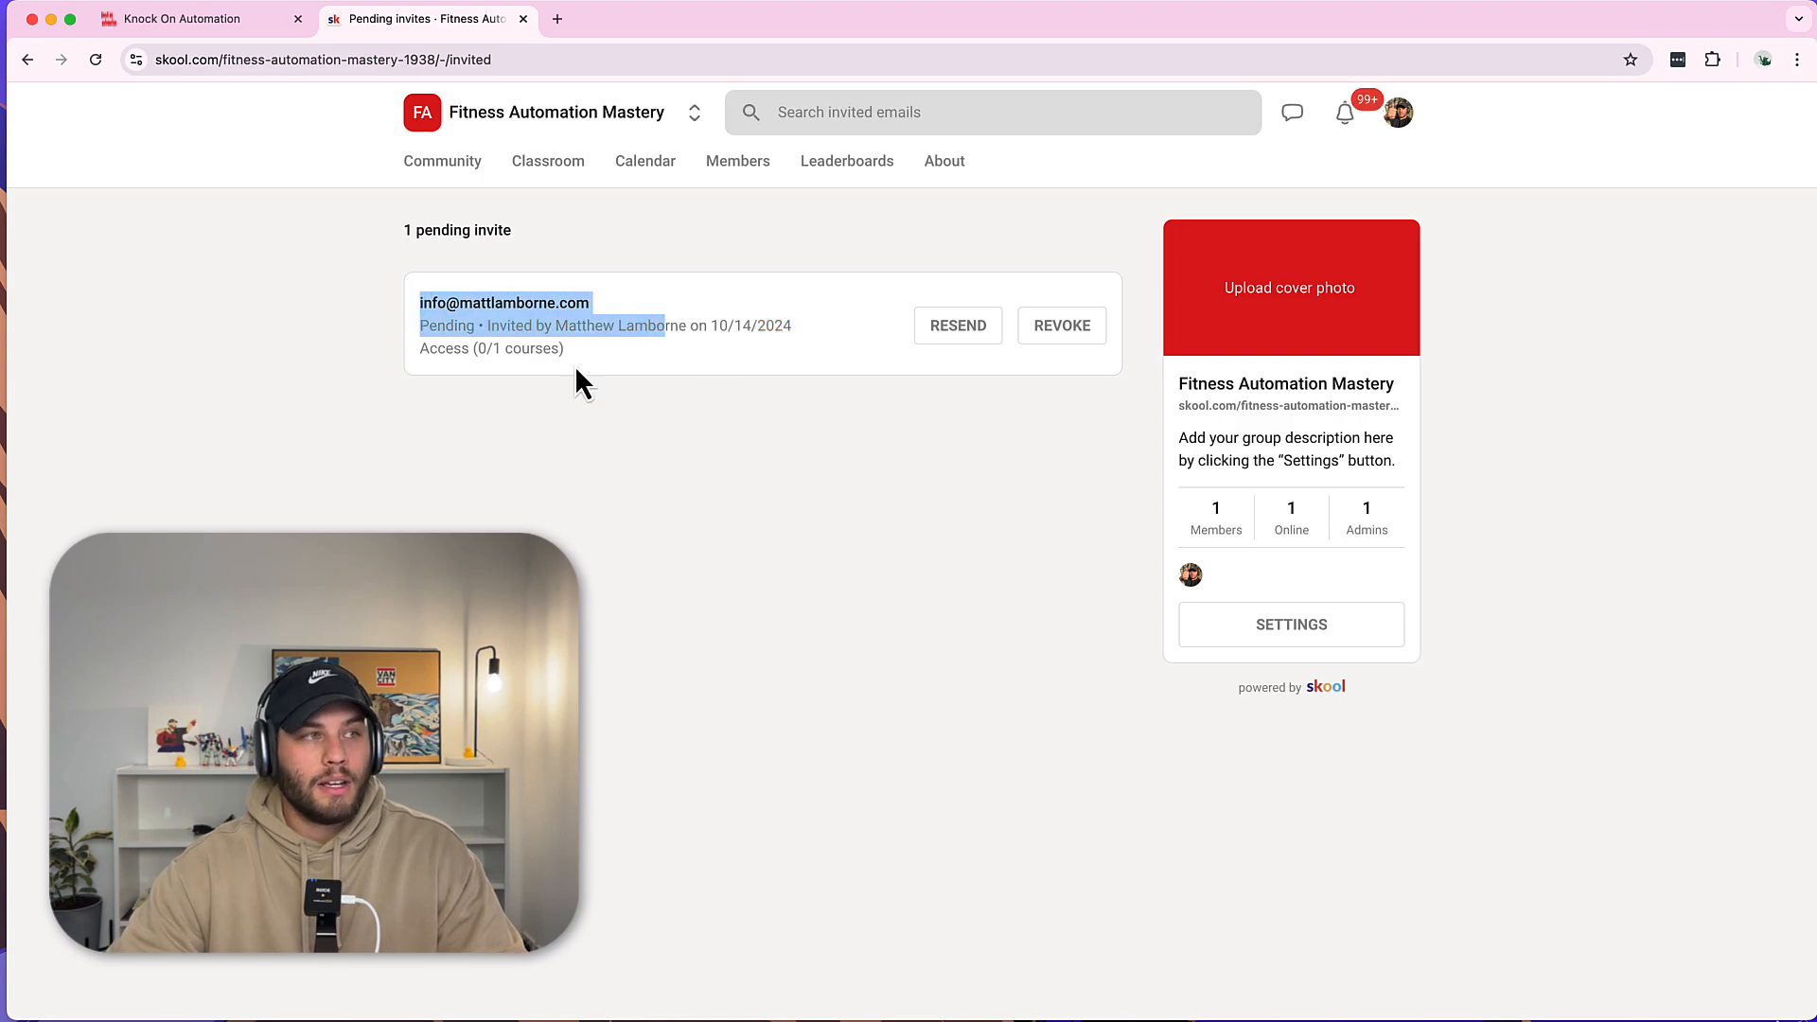
{"action": "left_click", "coordinate": [609, 359]}
{"action": "left_click_drag", "start_coordinate": [429, 301], "coordinate": [765, 490]}
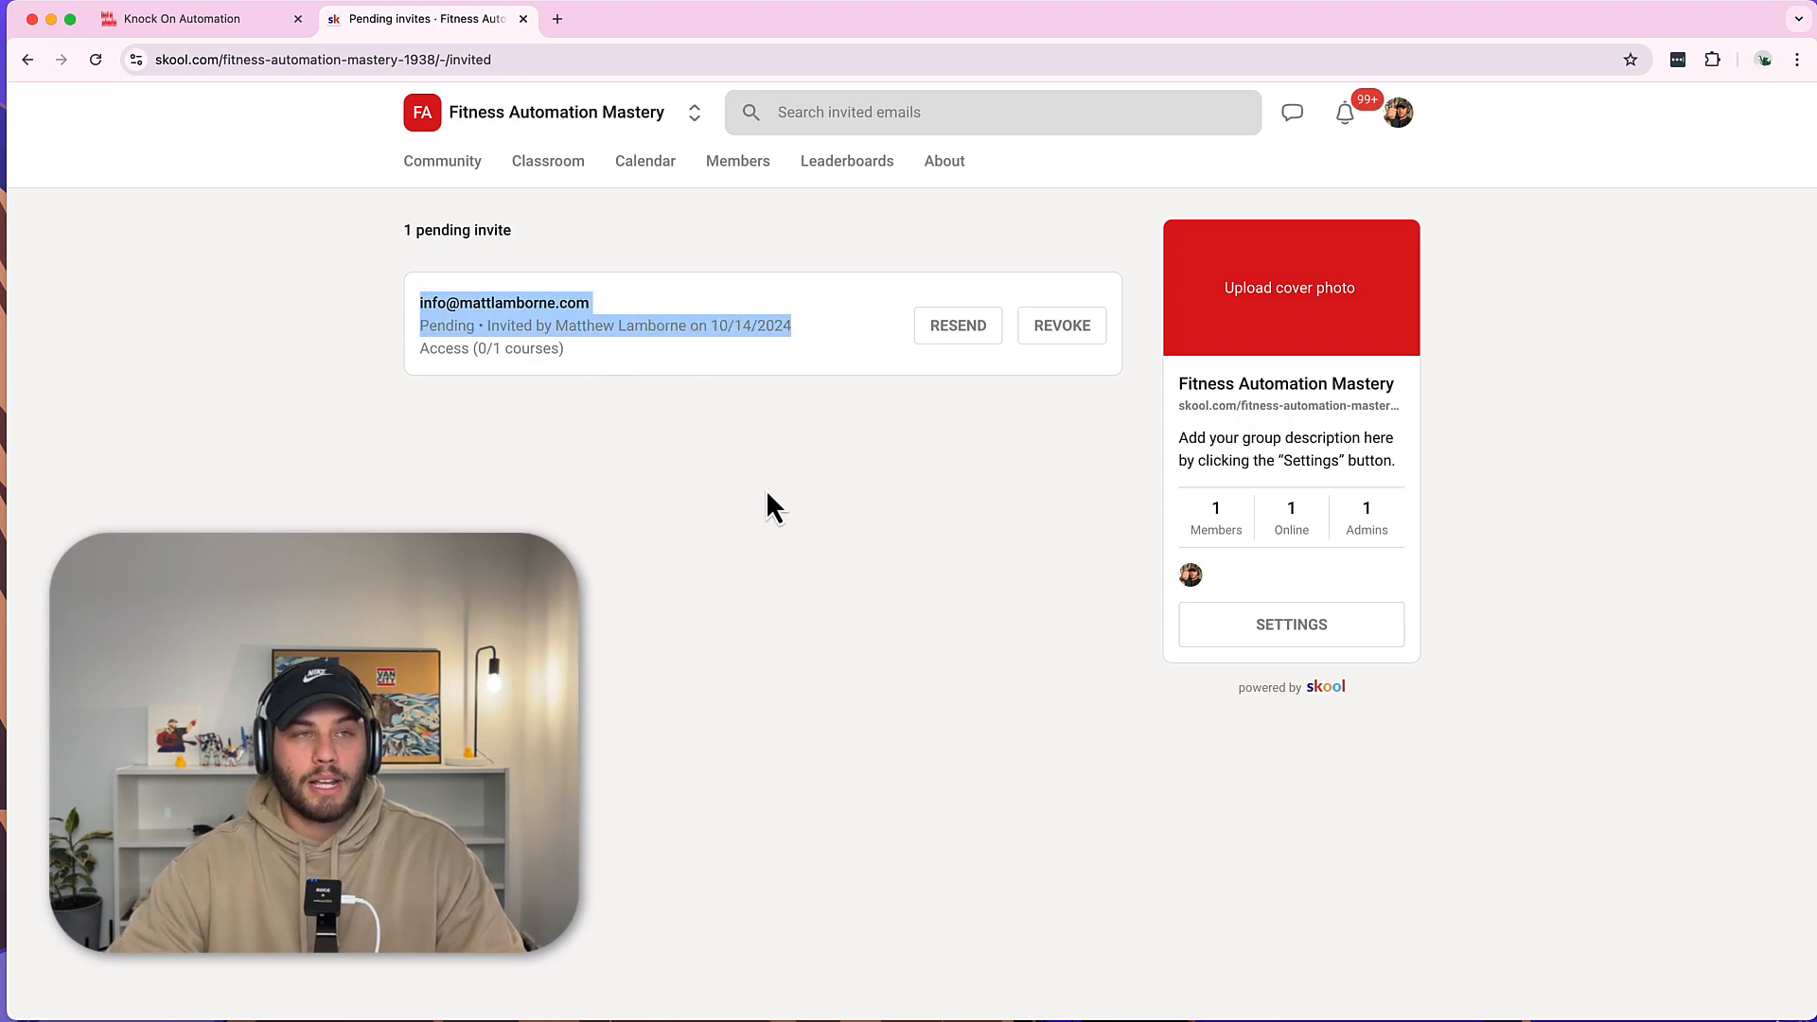
{"action": "left_click", "coordinate": [653, 390]}
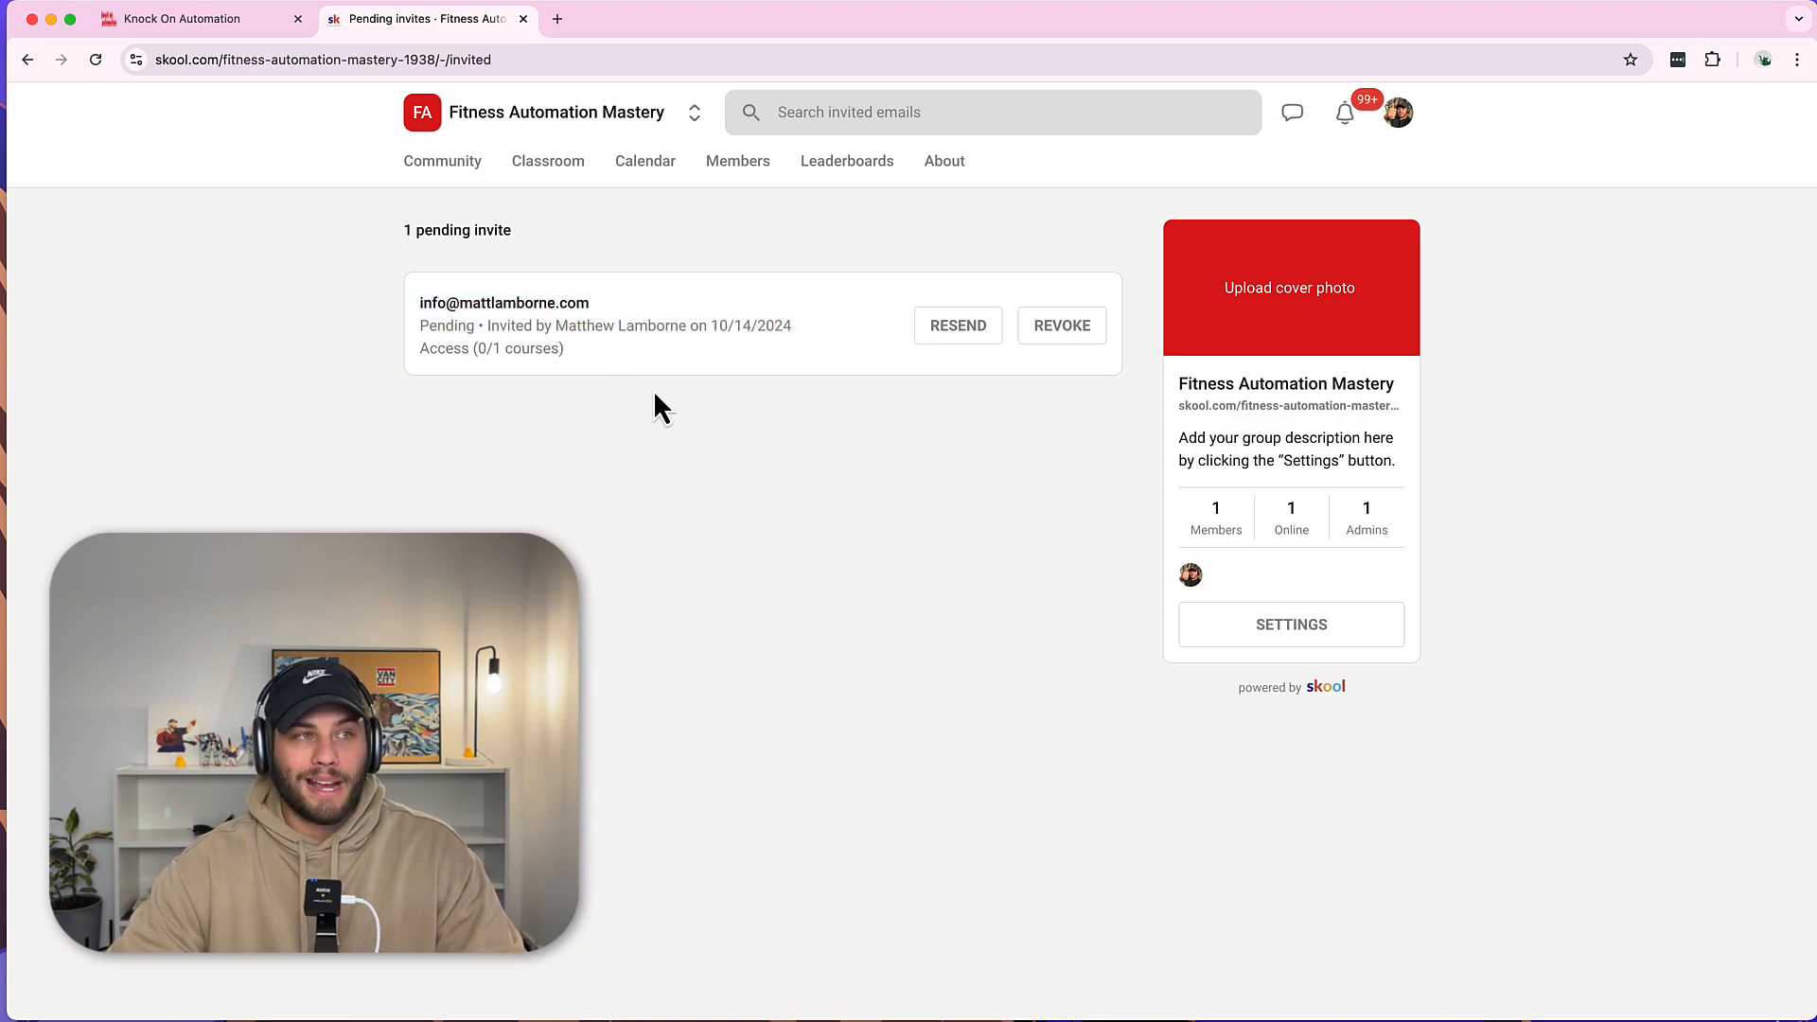
In a new tab, accept Skool's Gmail invitation to join Fitness Automation Mastery.
{"action": "left_click", "coordinate": [558, 19]}
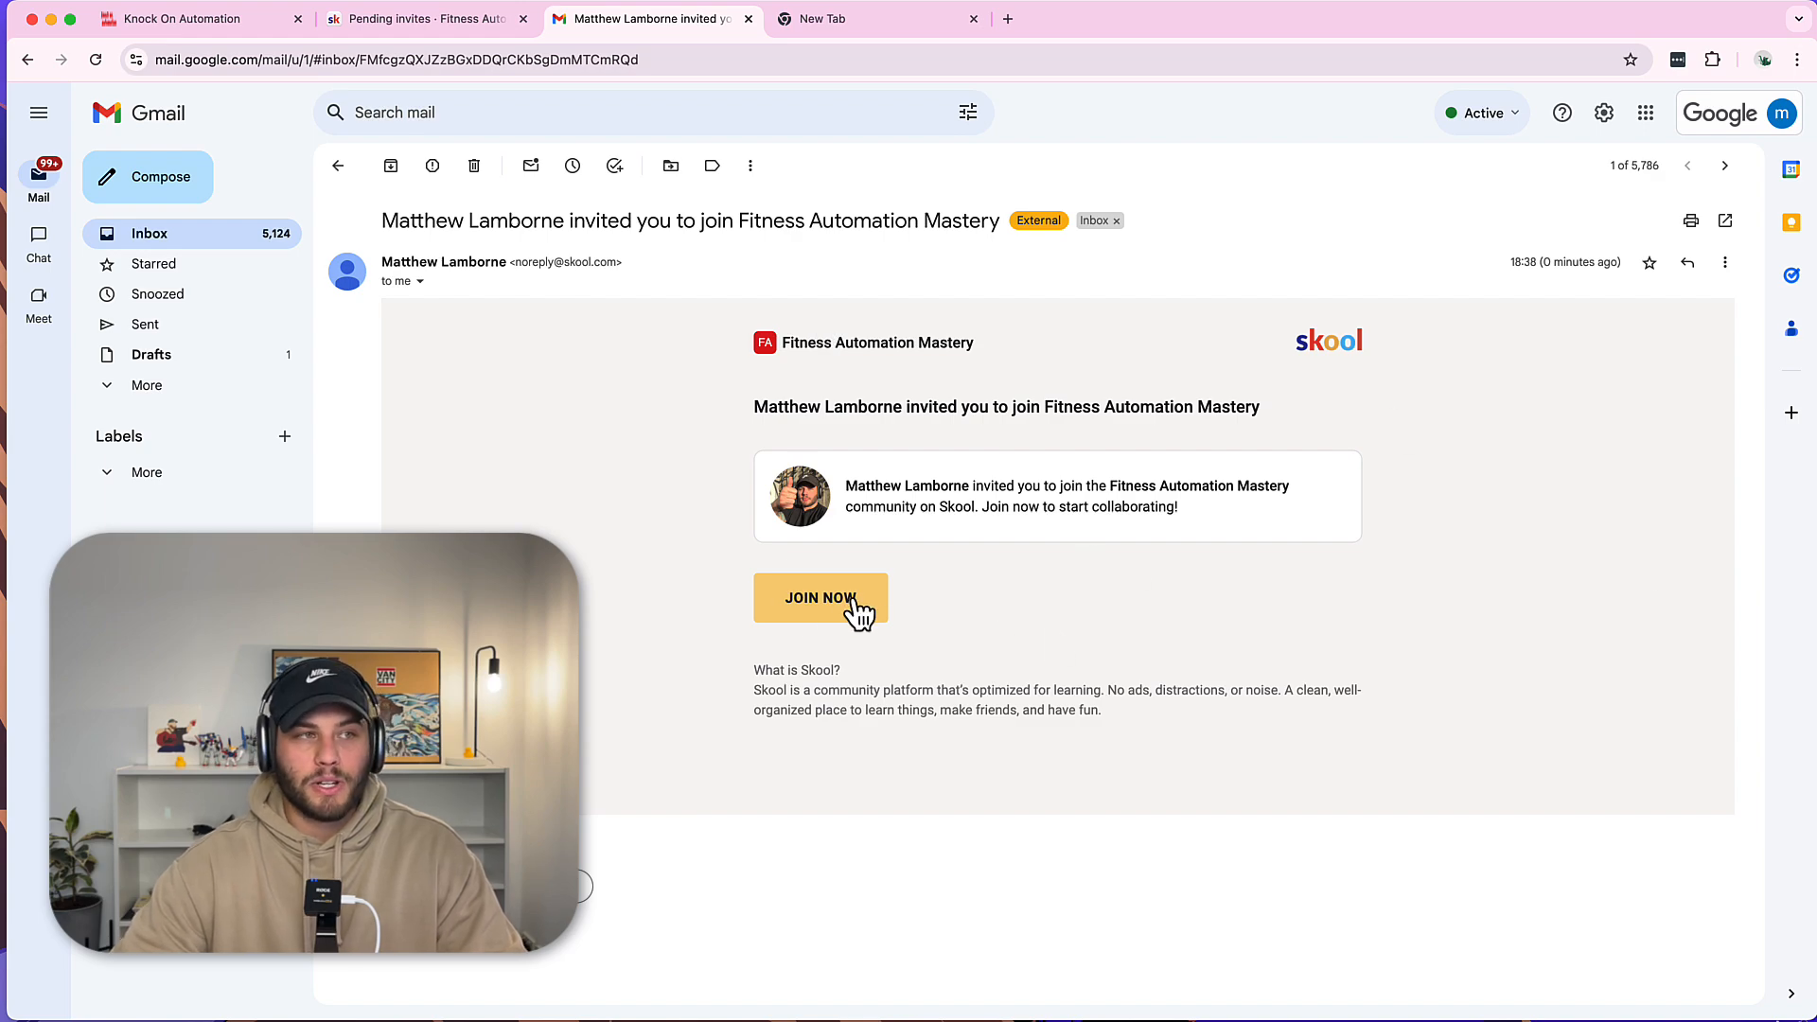
{"action": "left_click", "coordinate": [819, 598]}
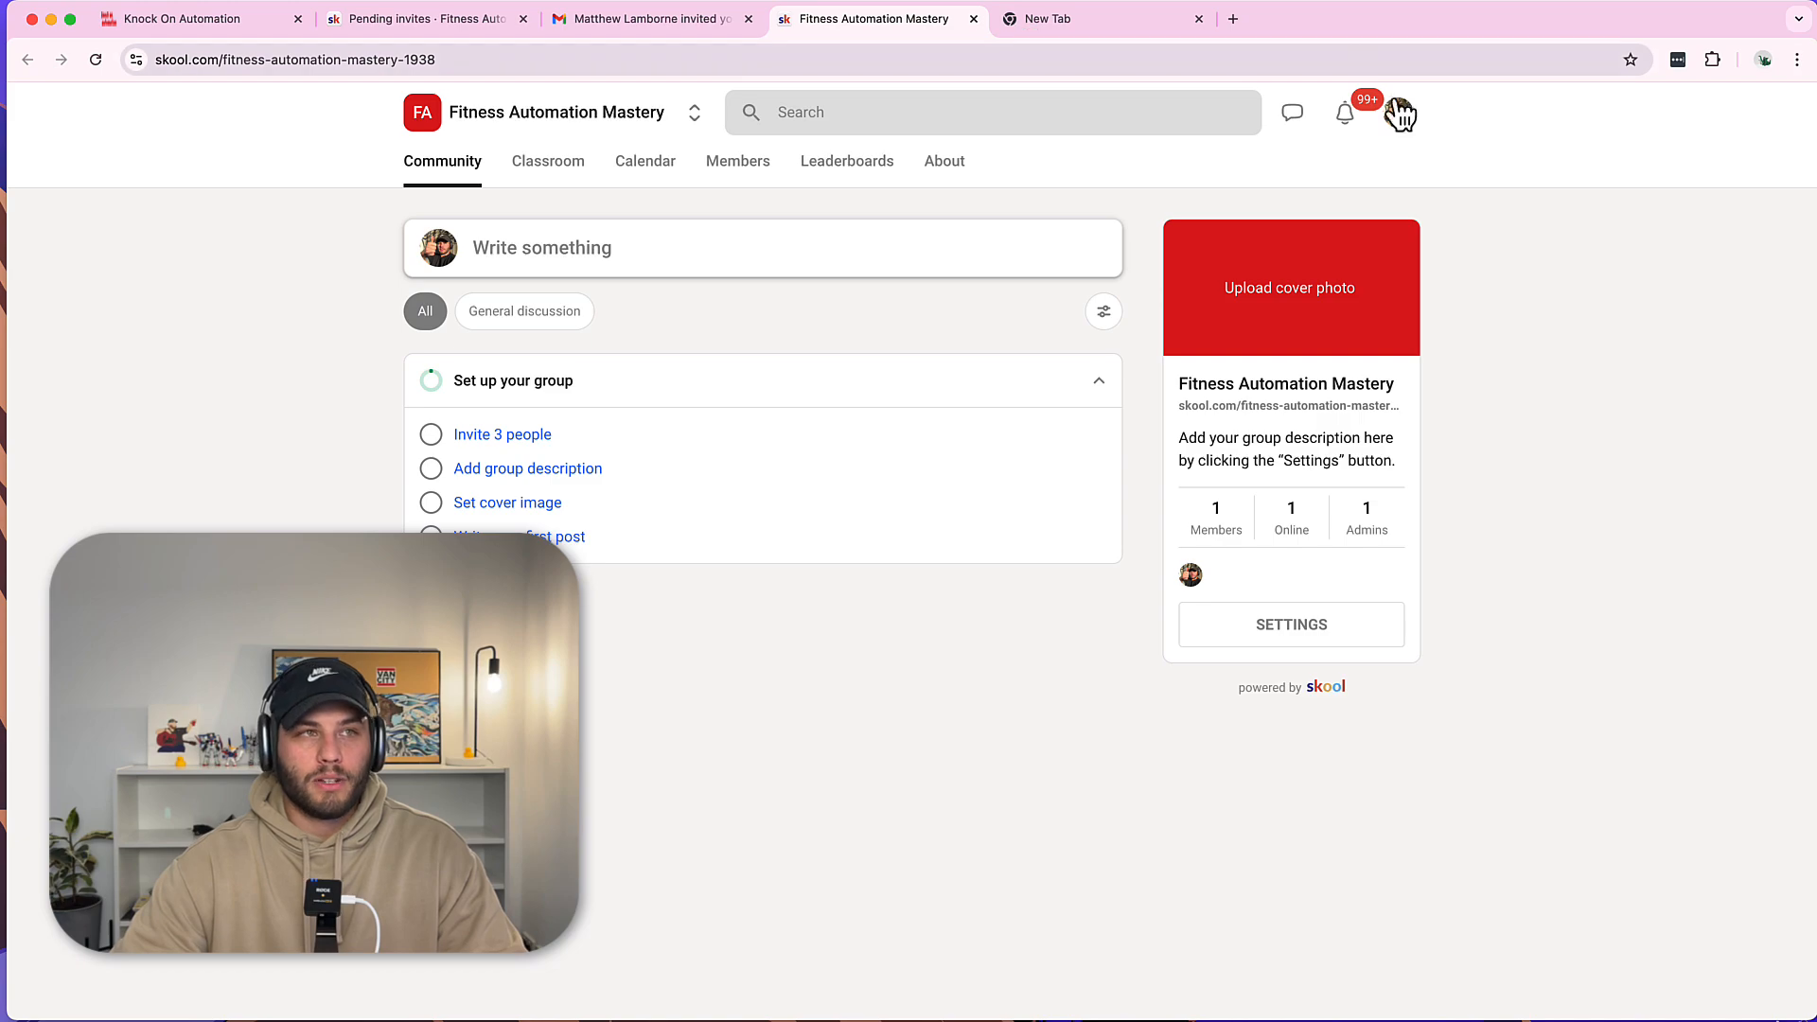
Close the blank tab and the Gmail tab, keeping the Fitness Automation Mastery page.
{"action": "left_click", "coordinate": [1139, 27]}
{"action": "left_click", "coordinate": [1198, 20]}
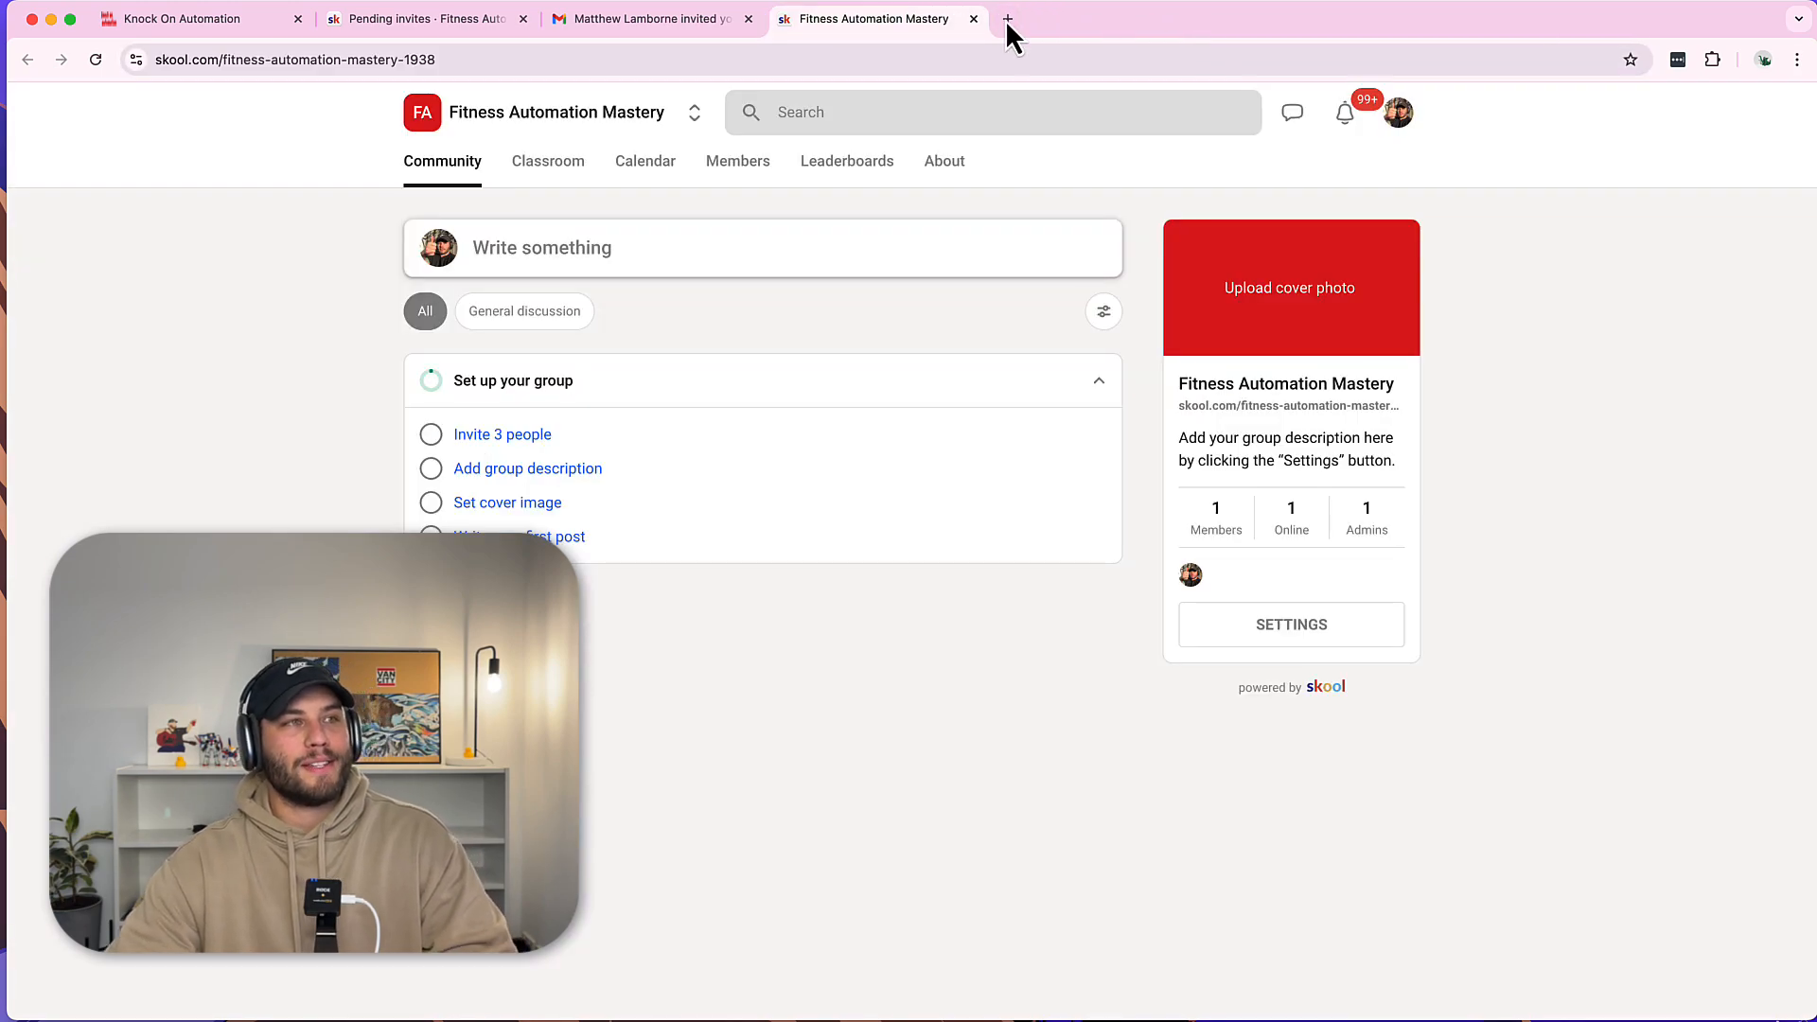
{"action": "left_click", "coordinate": [748, 20]}
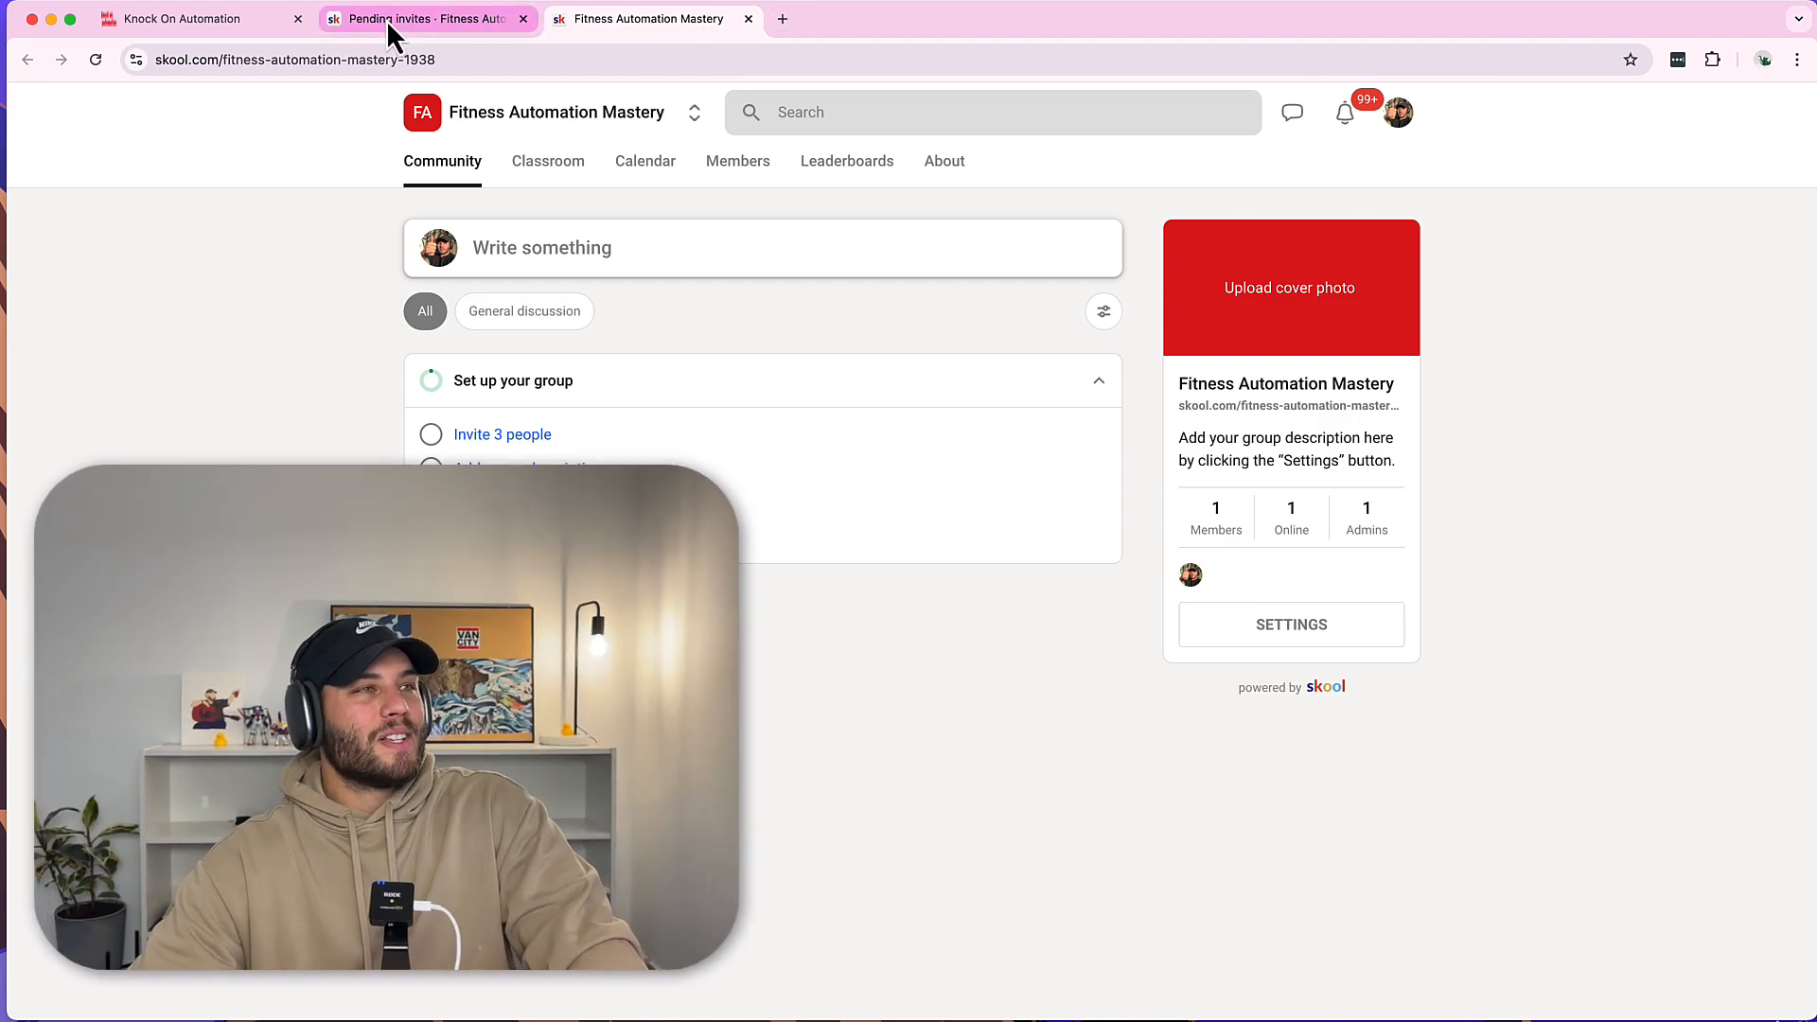